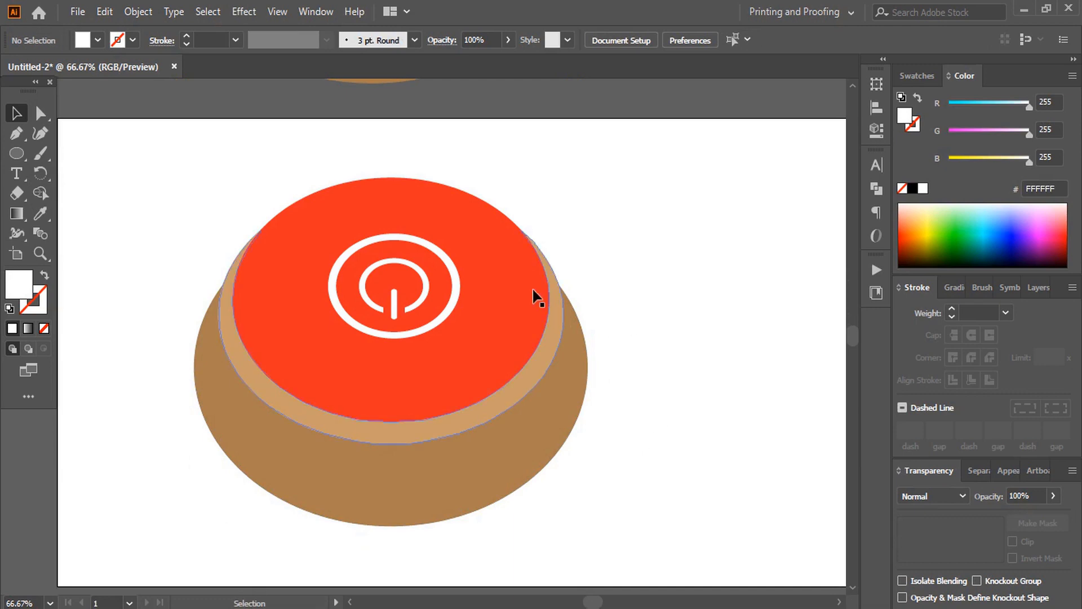
Step: Move the white power icon off the red button to the area above the artboard's upper-left corner
drag(444, 311, 145, 128)
click(483, 236)
Step: Create a wide ellipse across the lower half of the button, with no fill and a white 1 pt stroke
scroll(634, 311, down, 3)
key(ctrl+equal)
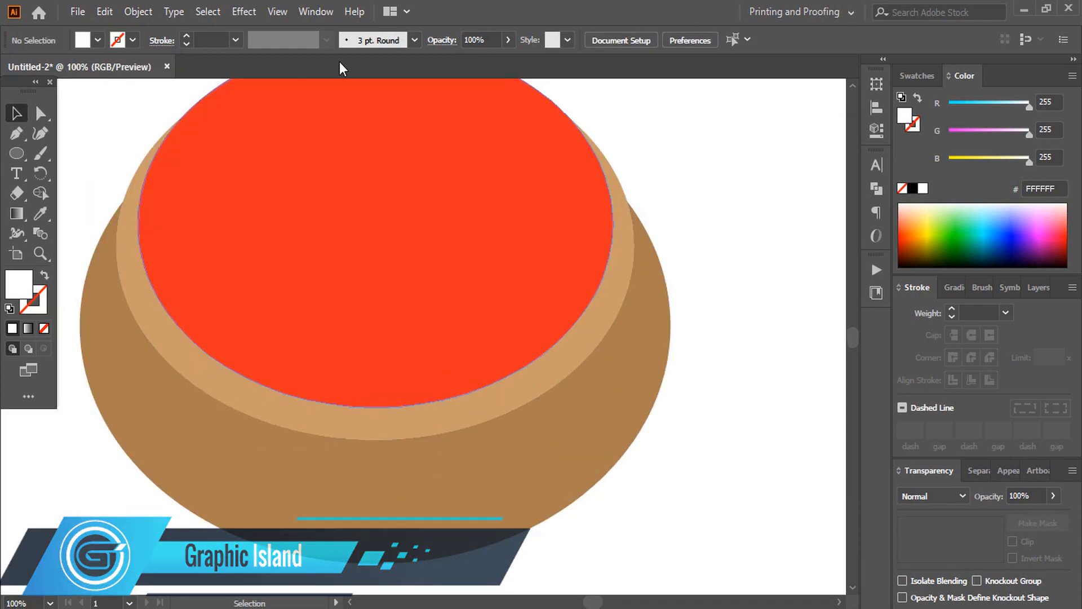
click(16, 153)
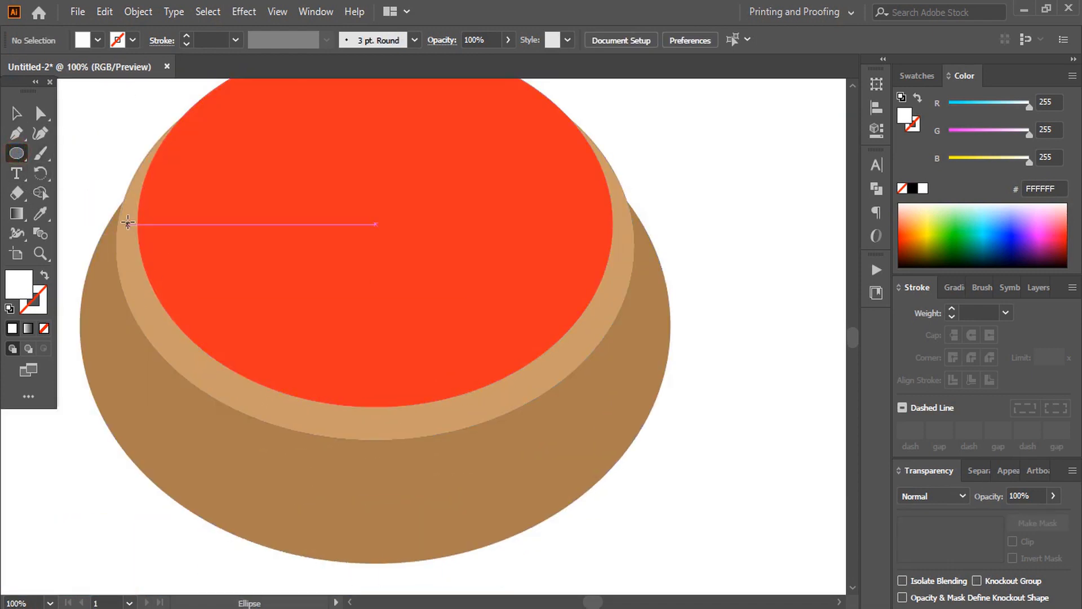
mouse_move(120, 203)
mouse_down()
mouse_move(169, 273)
mouse_move(597, 401)
mouse_move(669, 406)
mouse_move(669, 422)
mouse_up()
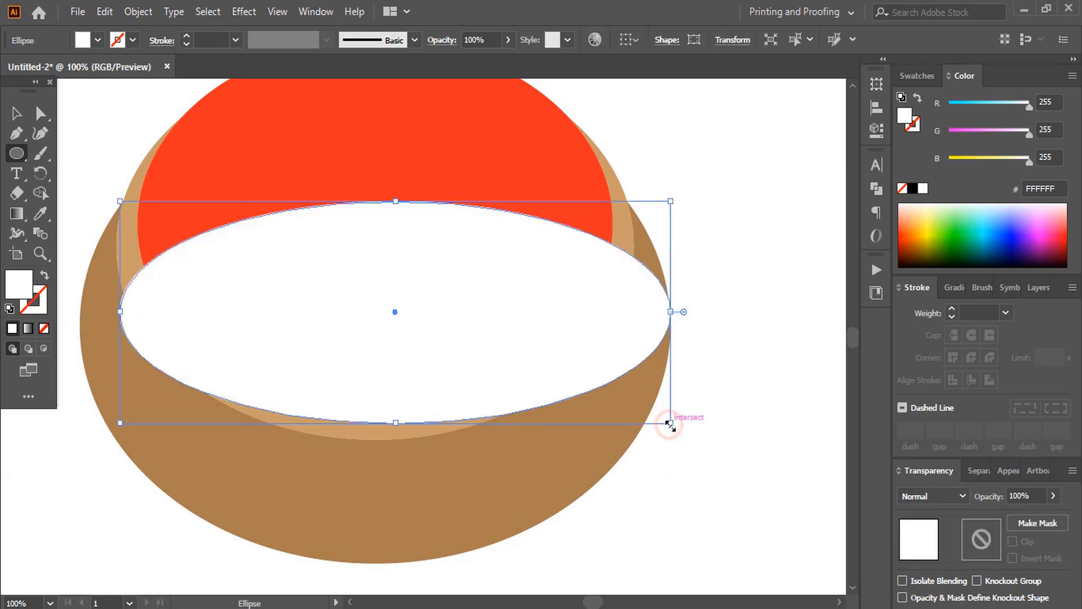
click(44, 328)
click(12, 328)
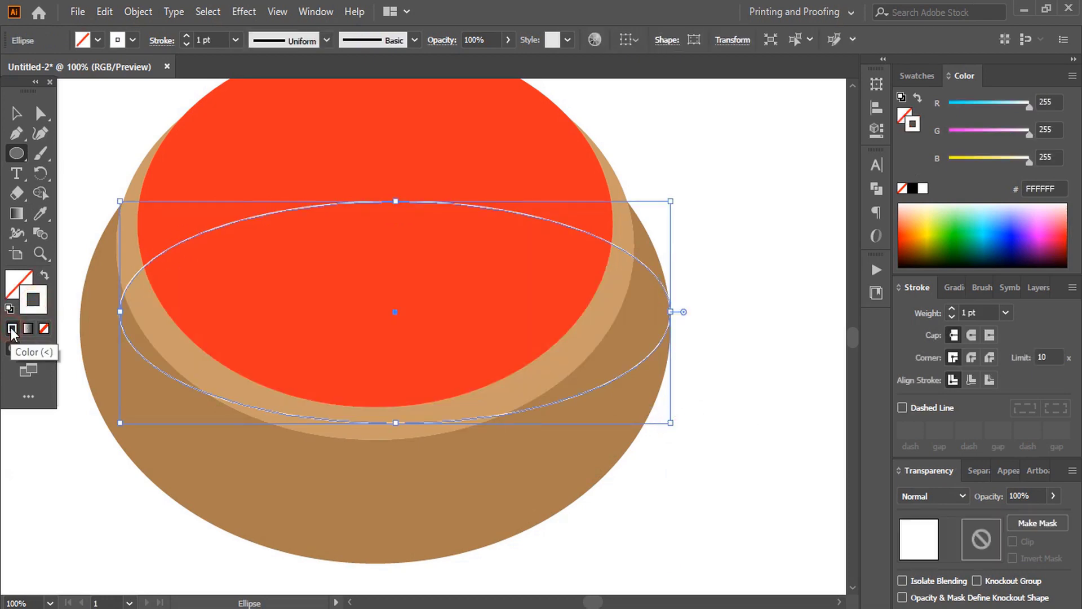
Step: Stretch the white ellipse downward, upward and to the left so it spans nearly the full width of the brown base
click(15, 114)
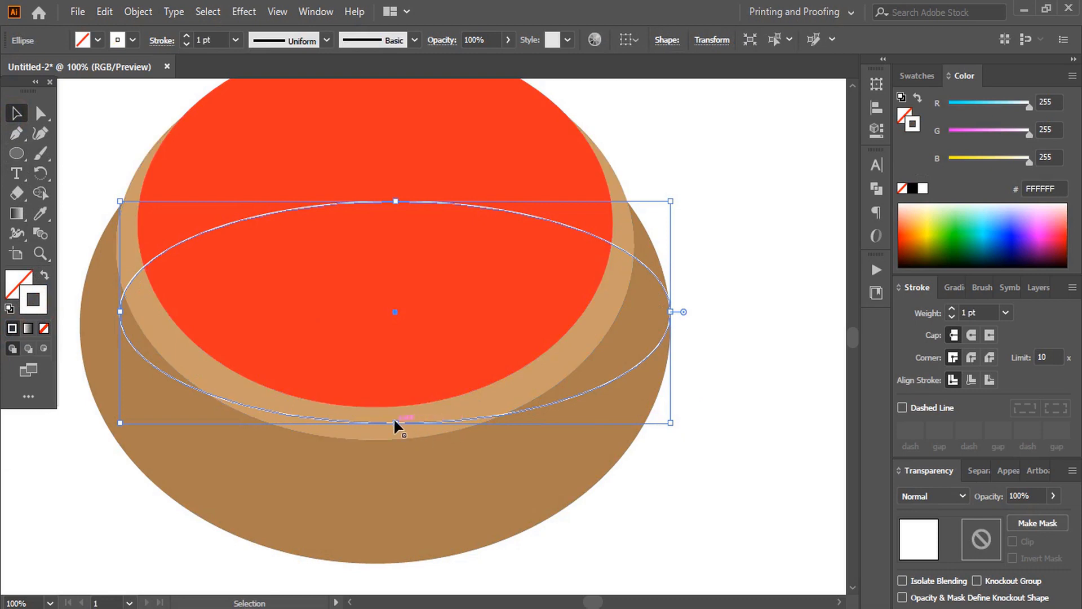
drag(395, 422, 396, 497)
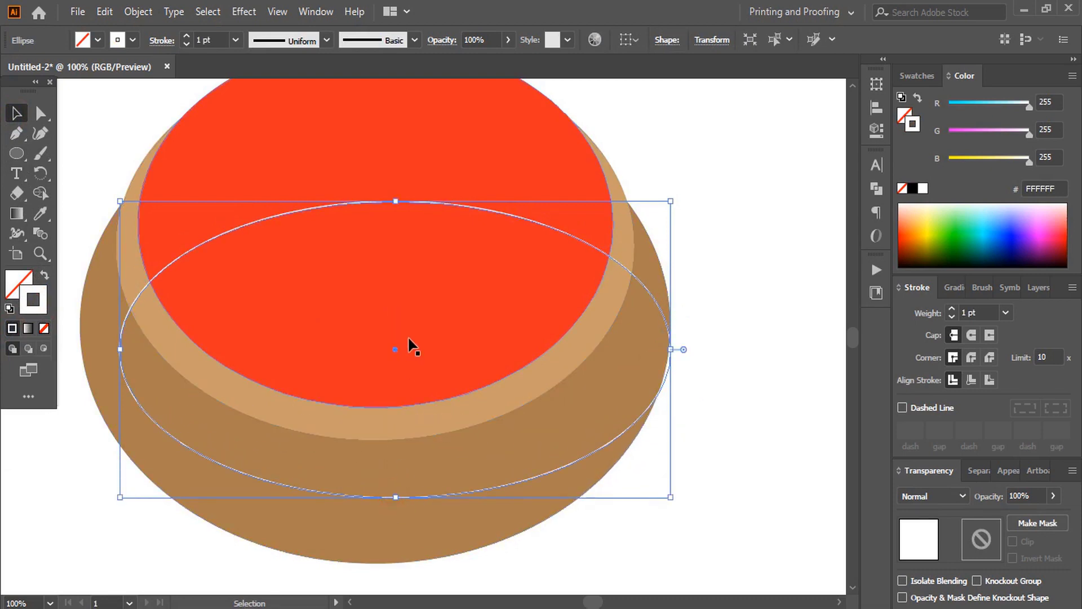
drag(394, 201, 393, 159)
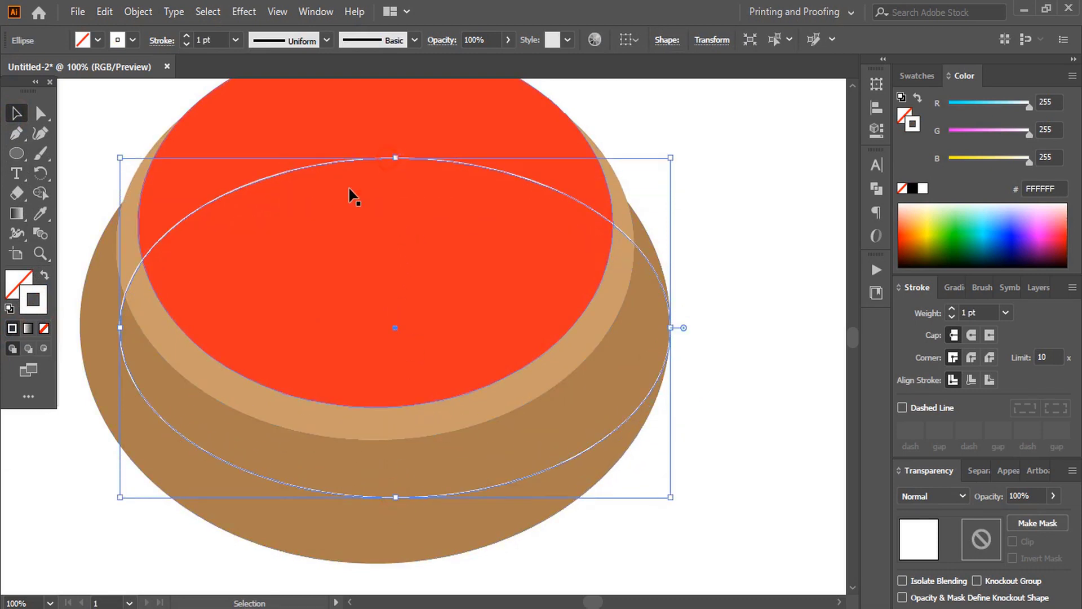
drag(113, 328, 87, 328)
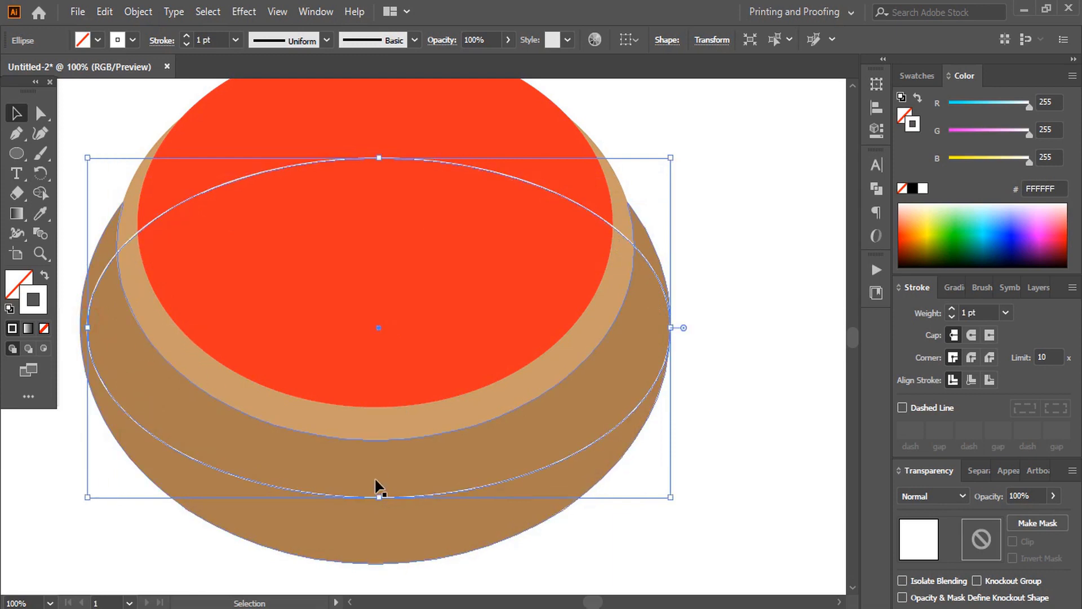
Step: Nudge the white ellipse to a slightly lower position over the brown base
key(Up)
key(Up)
key(Up)
key(Up)
key(Up)
key(Up)
key(Up)
key(Up)
key(Up)
key(Up)
key(Up)
key(Up)
key(Up)
key(Up)
key(Up)
key(Up)
key(Up)
key(Up)
key(Up)
key(Up)
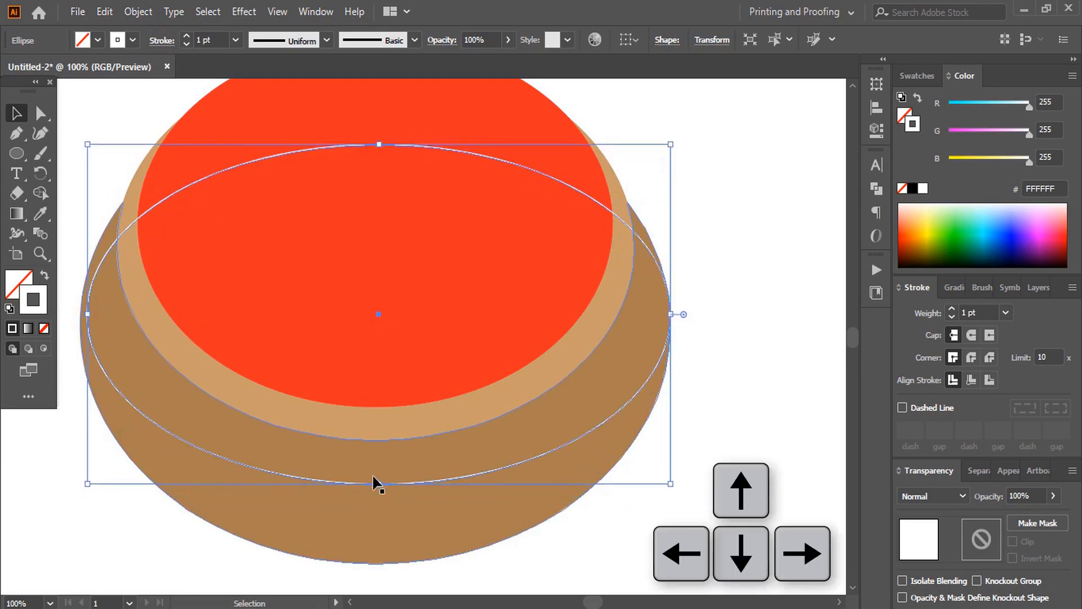
key(Down)
key(Down)
key(Down)
key(Down)
key(Down)
key(Down)
key(Down)
key(Down)
key(Down)
key(Down)
key(Down)
key(Down)
key(Down)
key(Down)
key(Down)
key(Down)
key(Down)
key(Down)
key(Down)
key(Down)
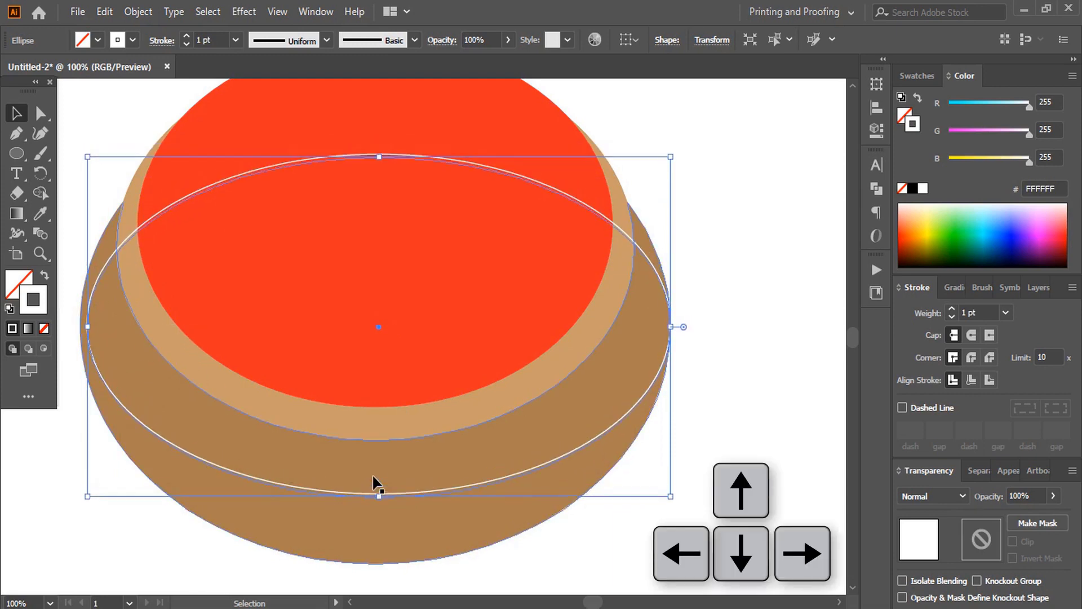
key(Down)
key(Down)
key(Down)
key(Down)
key(Down)
key(Down)
key(Down)
key(Down)
key(Down)
key(Down)
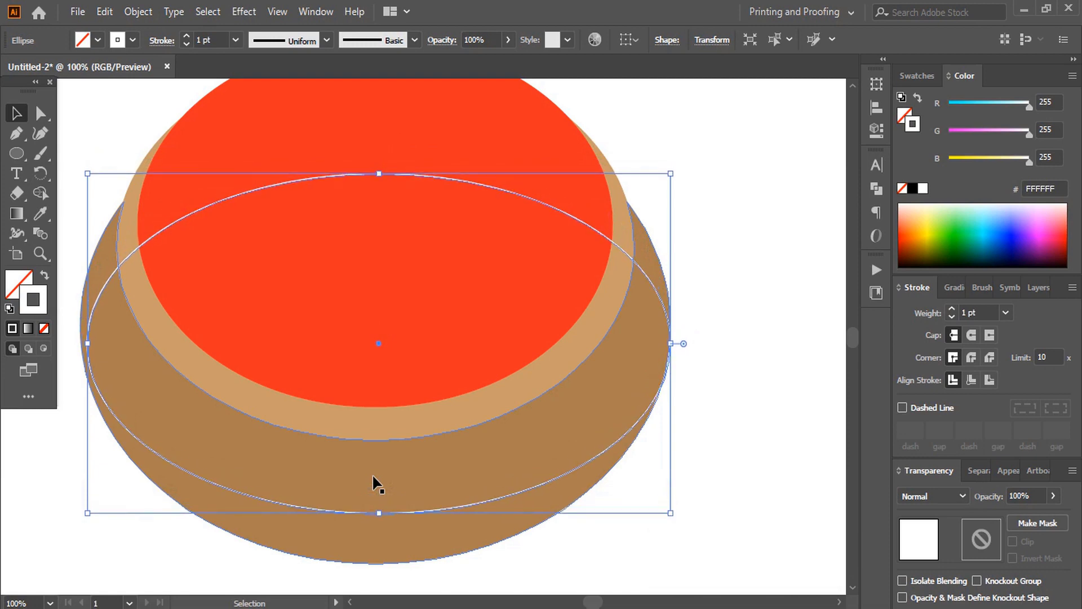
key(Up)
key(Up)
key(Up)
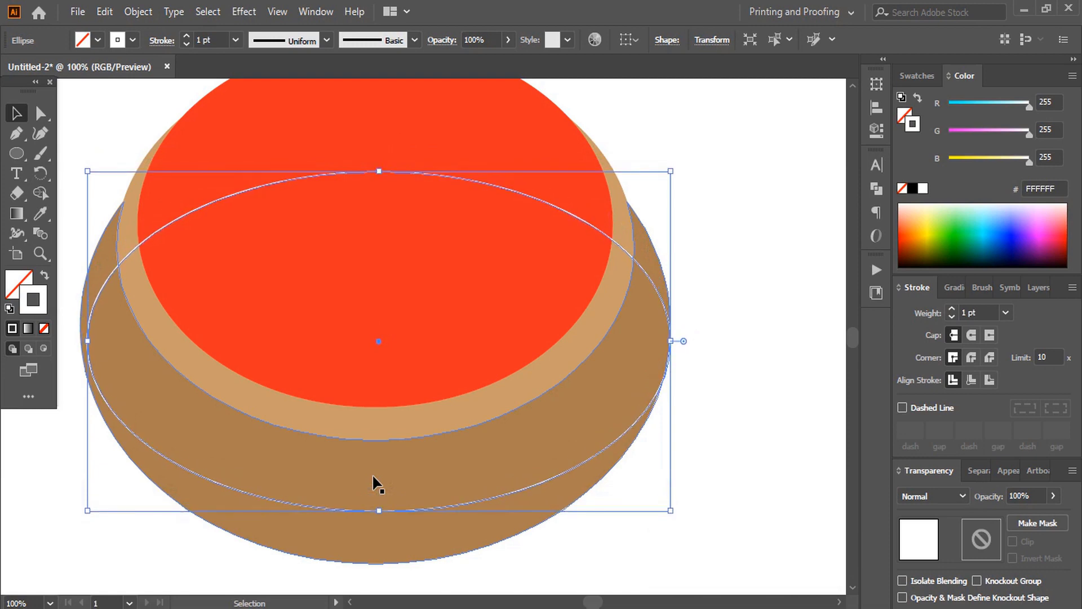
Step: Reshape the white ellipse to about the tan ring's width, its top edge across the red disc and its bottom edge midway down the brown base
scroll(490, 310, up, 3)
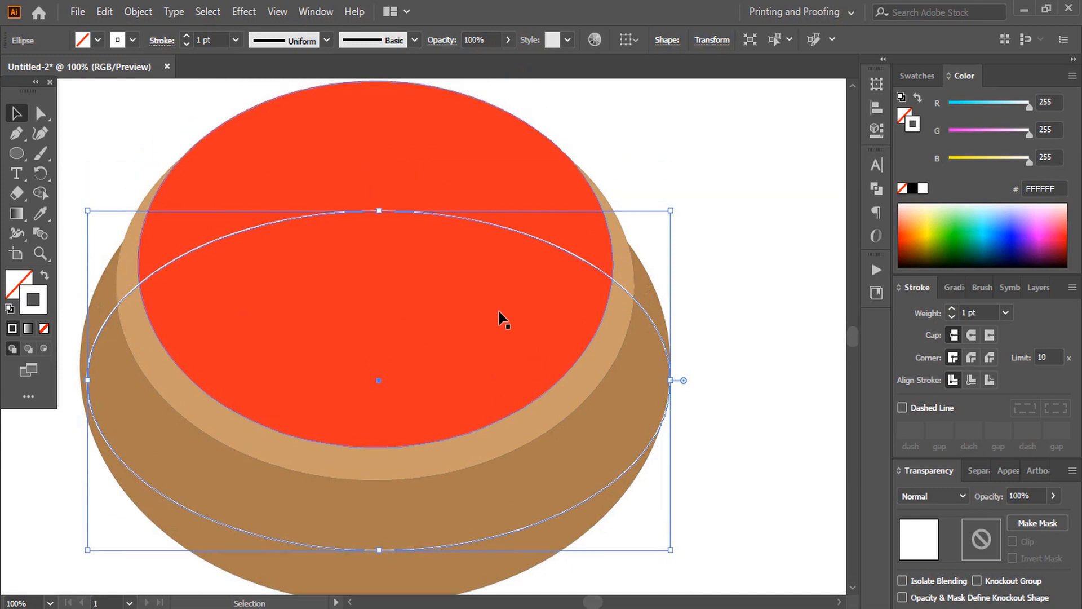
drag(380, 210, 379, 122)
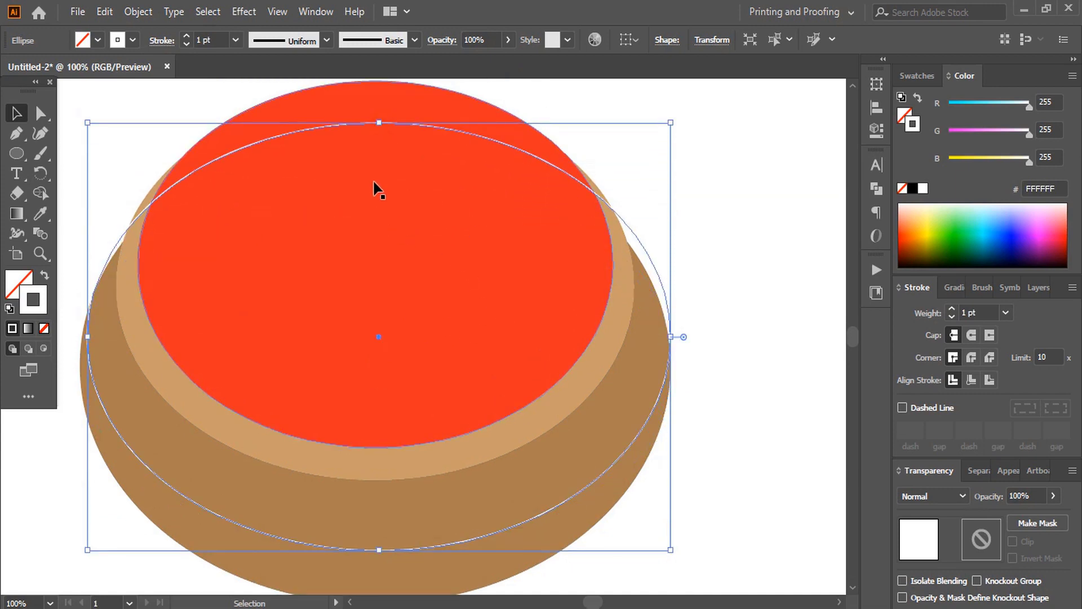
key(ctrl+minus)
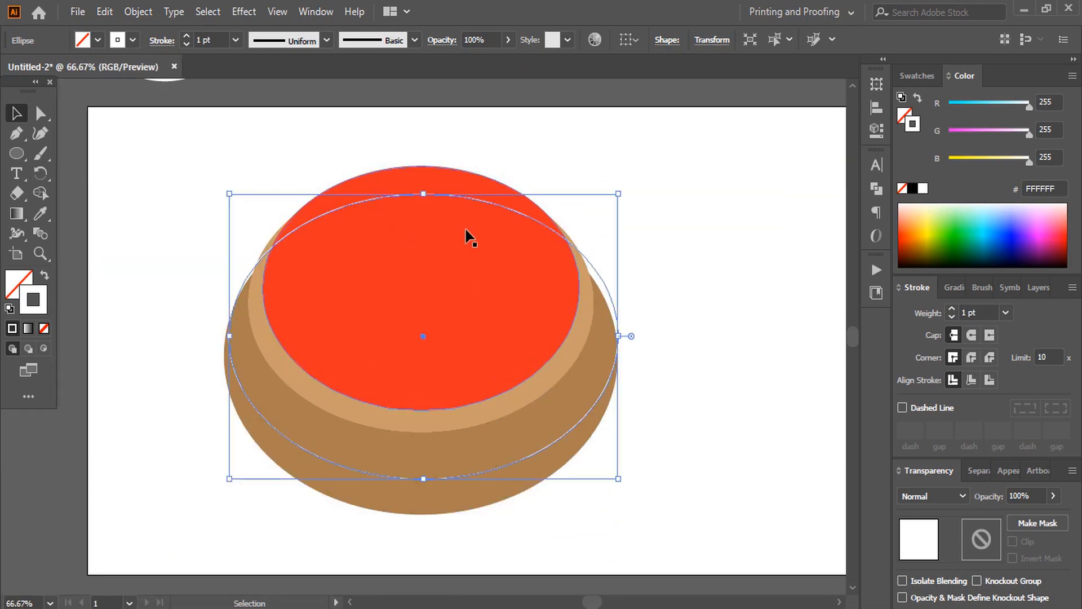
drag(423, 193, 424, 147)
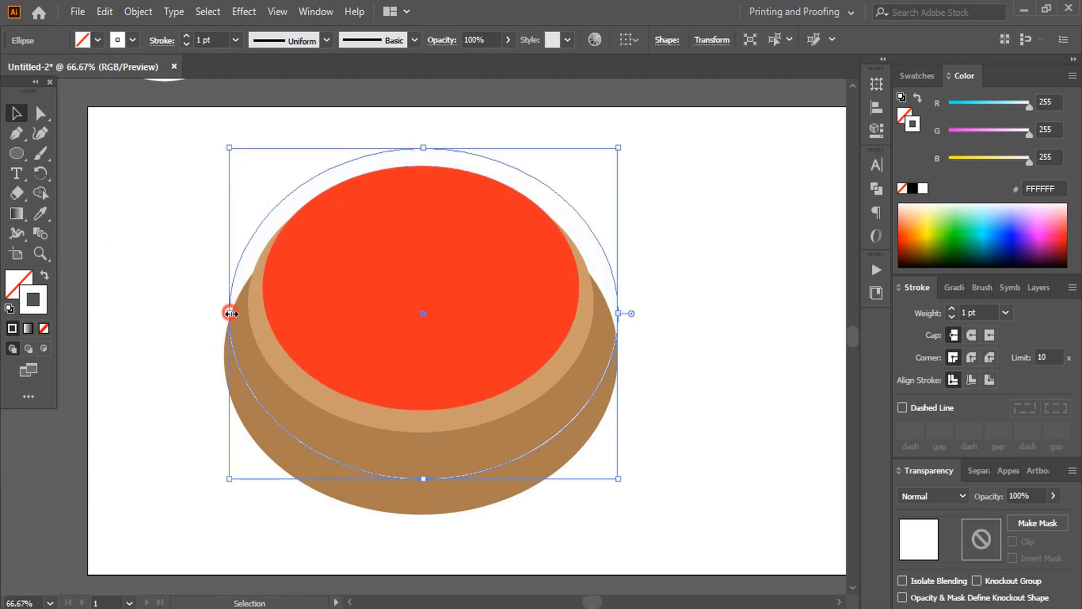
drag(231, 313, 249, 314)
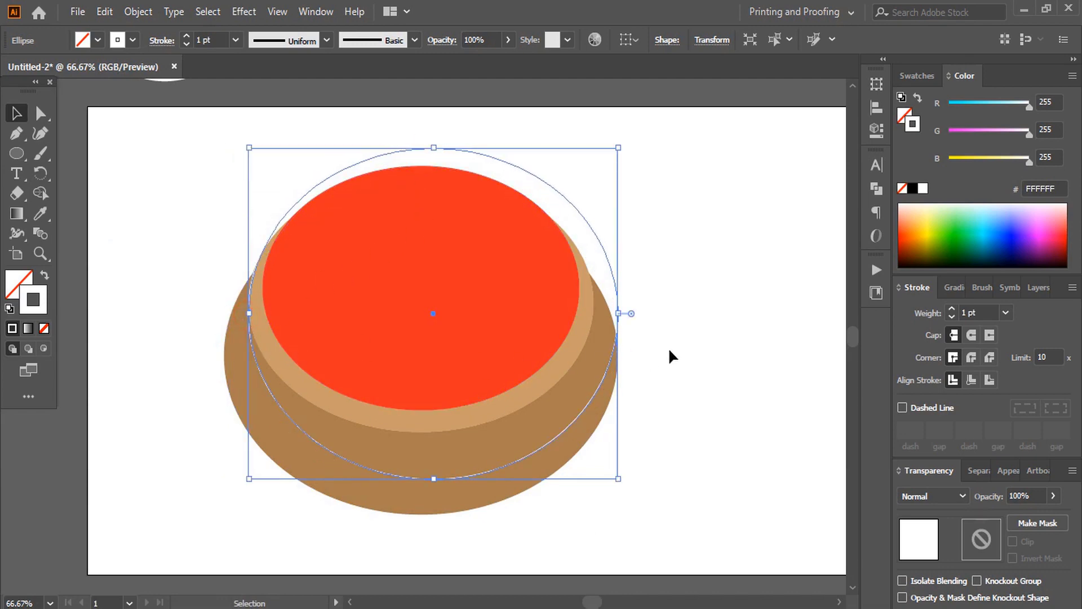
drag(619, 314, 594, 314)
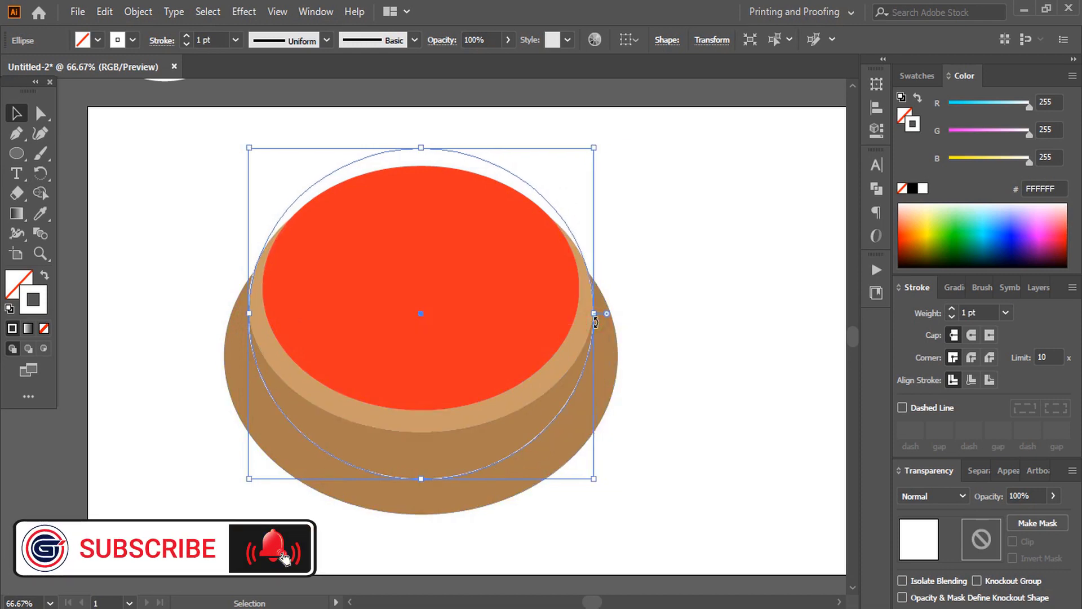
drag(421, 147, 422, 198)
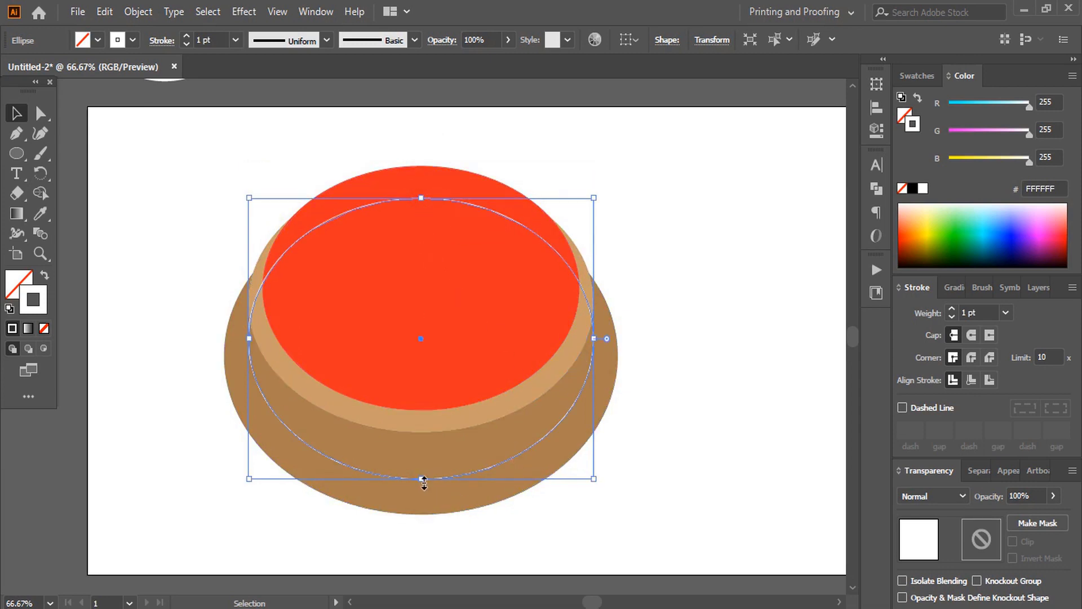
drag(424, 480, 422, 474)
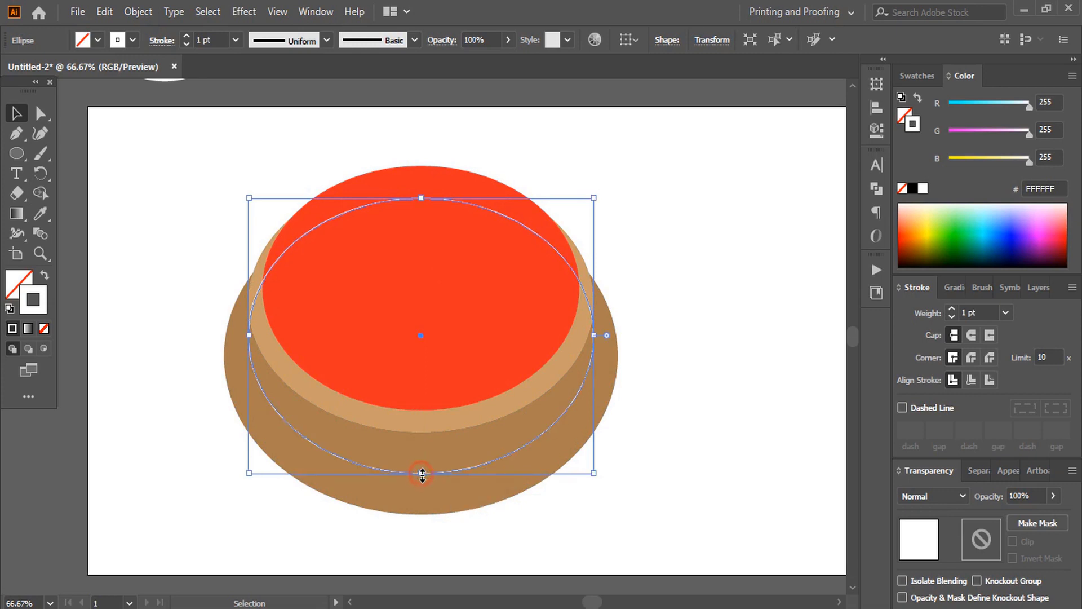
click(741, 474)
Step: Select the base, ring and ellipse, and use Shape Builder to fill the crescent below the tan ring with orange
key(ctrl+plus)
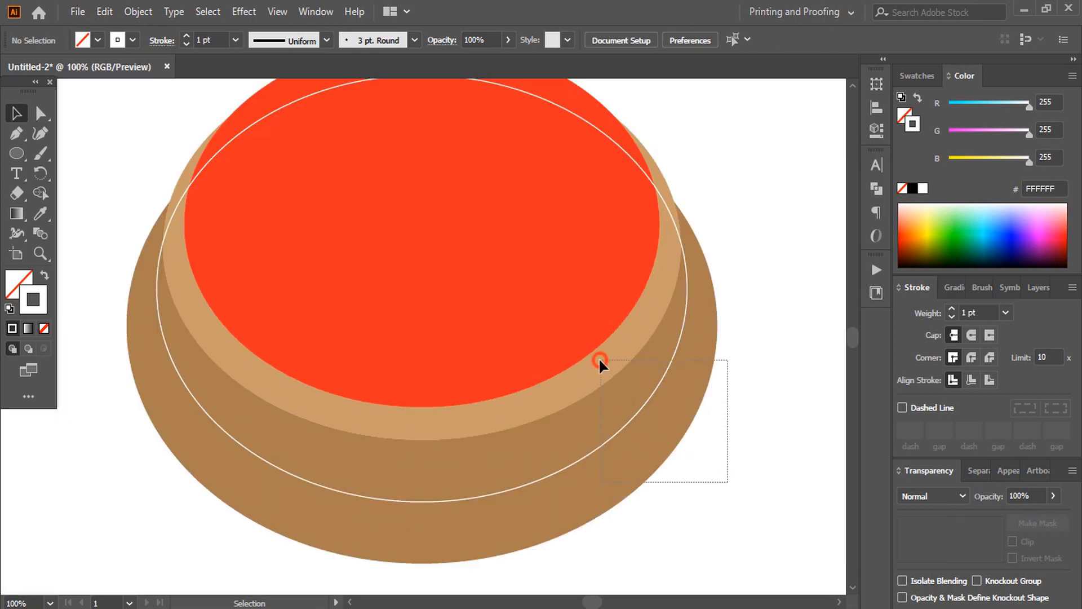
drag(599, 358, 598, 358)
click(51, 193)
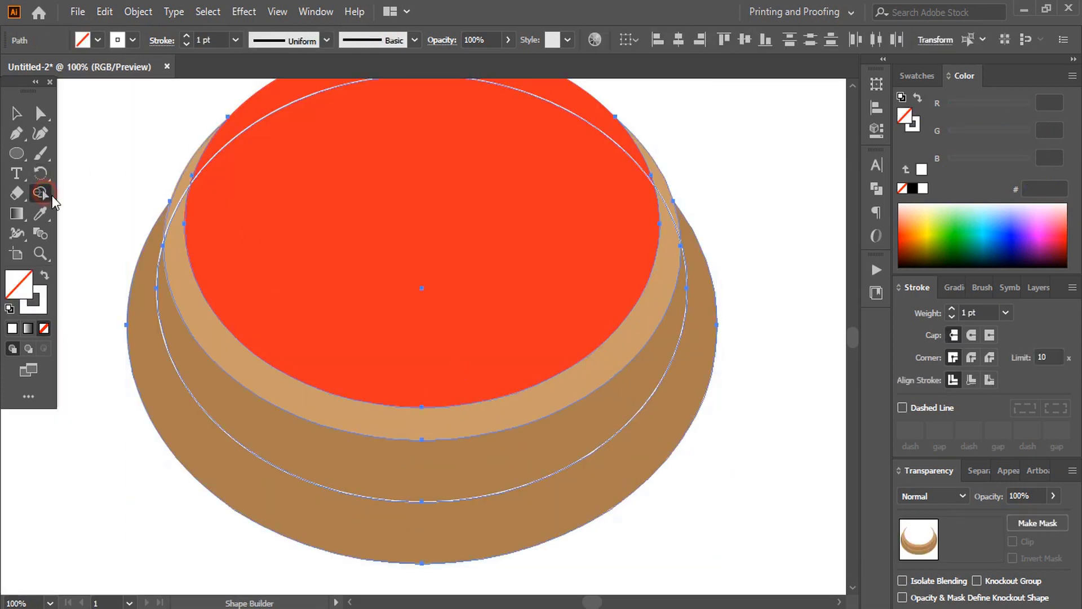
click(907, 226)
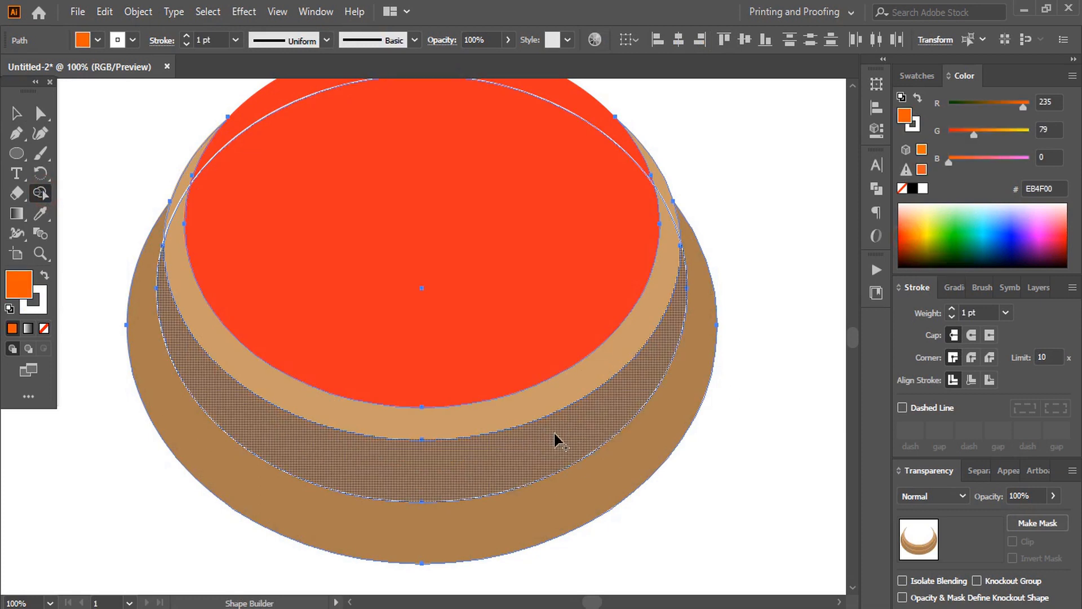
click(554, 439)
click(16, 113)
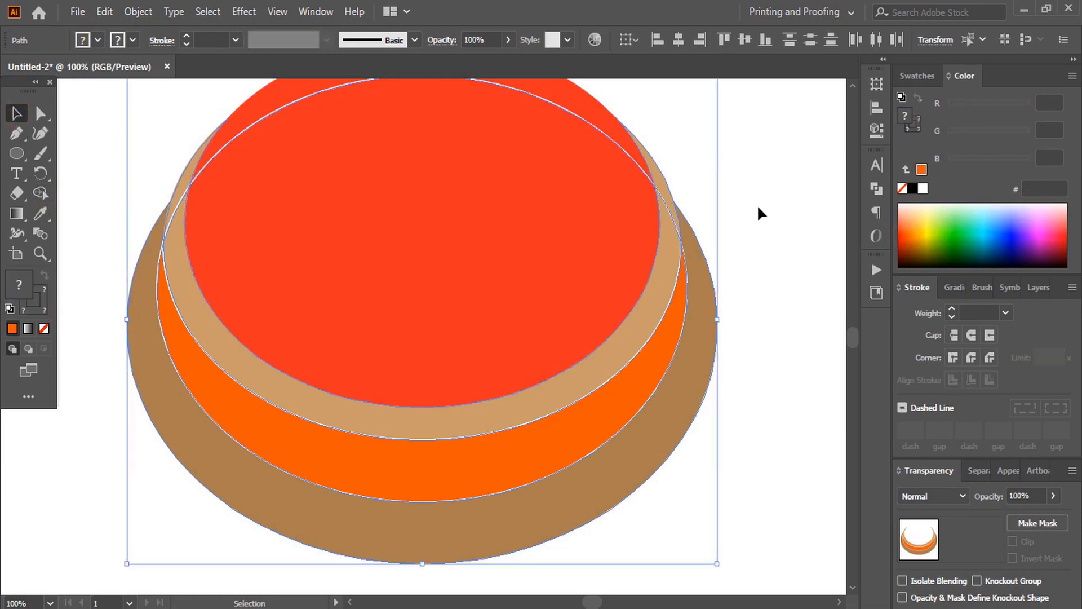
Step: Delete the leftover part of the white ellipse outline above the orange crescent
click(744, 209)
drag(623, 150, 728, 302)
key(Delete)
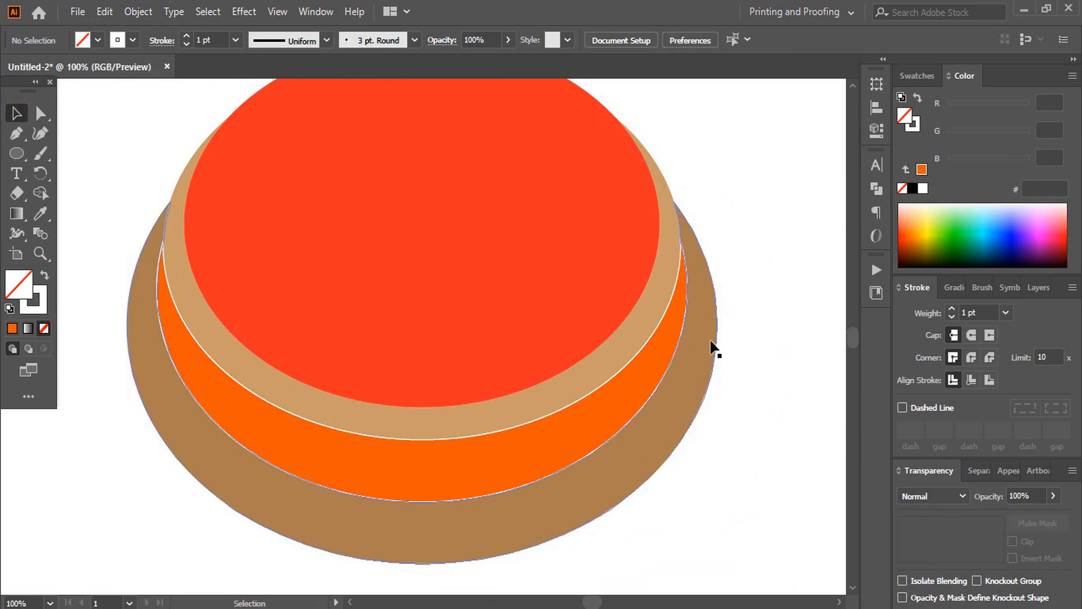
Step: Remove the white stroke from the orange crescent and deselect it
click(637, 387)
click(45, 310)
click(46, 326)
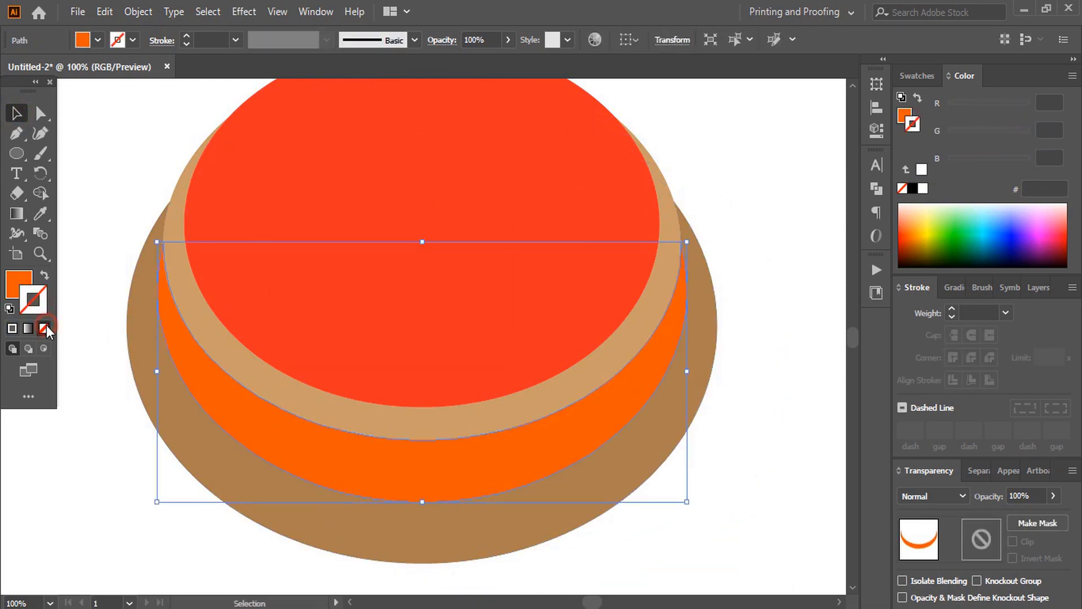
click(15, 283)
click(101, 228)
Step: Create a smaller inner copy of the red top ellipse using Offset Path with a -14 px offset
scroll(667, 394, up, 3)
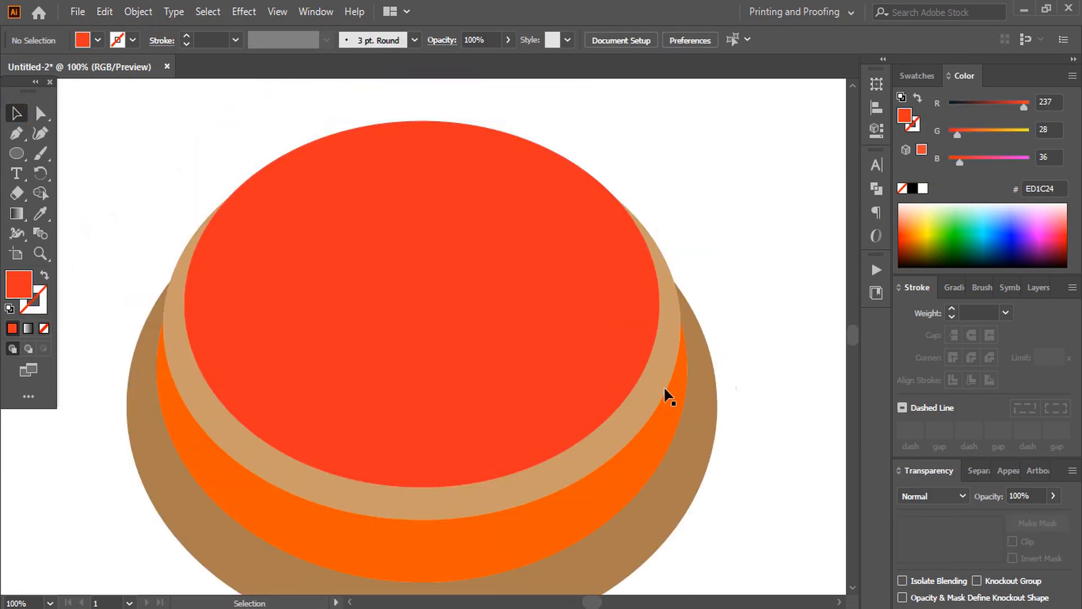
click(394, 286)
click(138, 12)
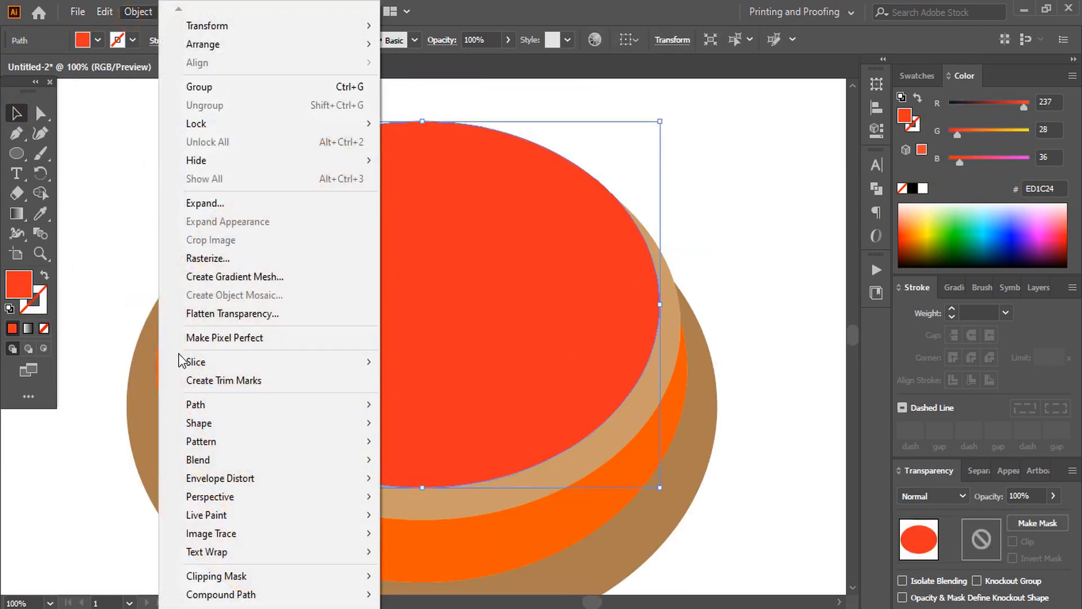
mouse_move(244, 407)
click(447, 464)
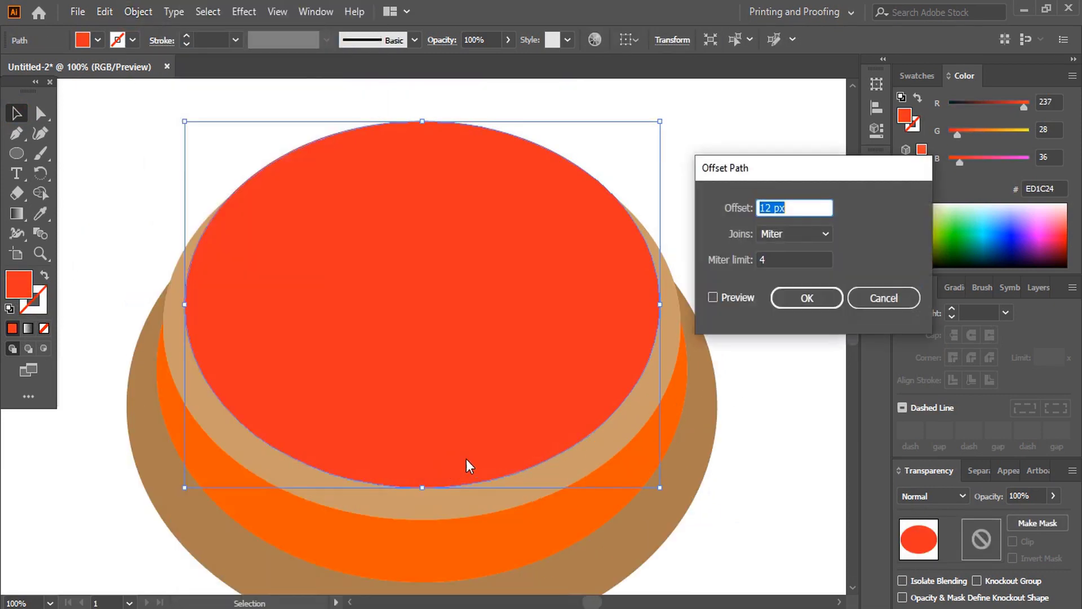
text(-5)
click(713, 297)
triple_click(797, 207)
key(shift+Down)
key(Up)
click(800, 303)
Step: Nudge the inner ellipse upward until its top edge meets the top edge of the red ellipse
key(Up)
key(Up)
key(Up)
key(Up)
key(Up)
key(Up)
key(Up)
key(Up)
key(Up)
key(Up)
key(Up)
key(Up)
key(Up)
key(Up)
key(Up)
key(Up)
key(Up)
key(Up)
key(Up)
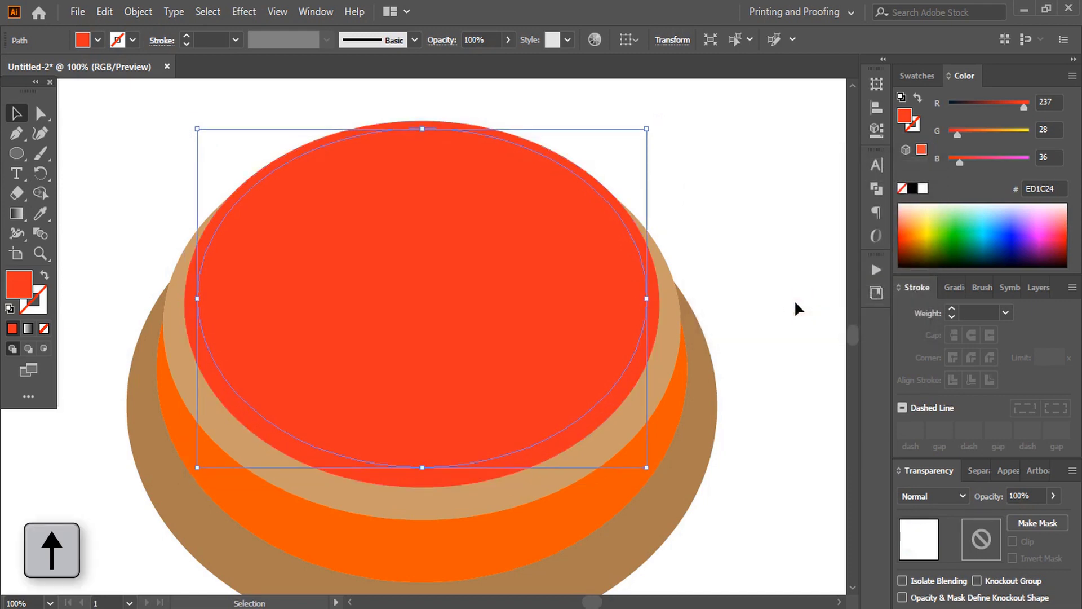
key(Up)
key(Up)
key(Up)
key(Up)
key(Up)
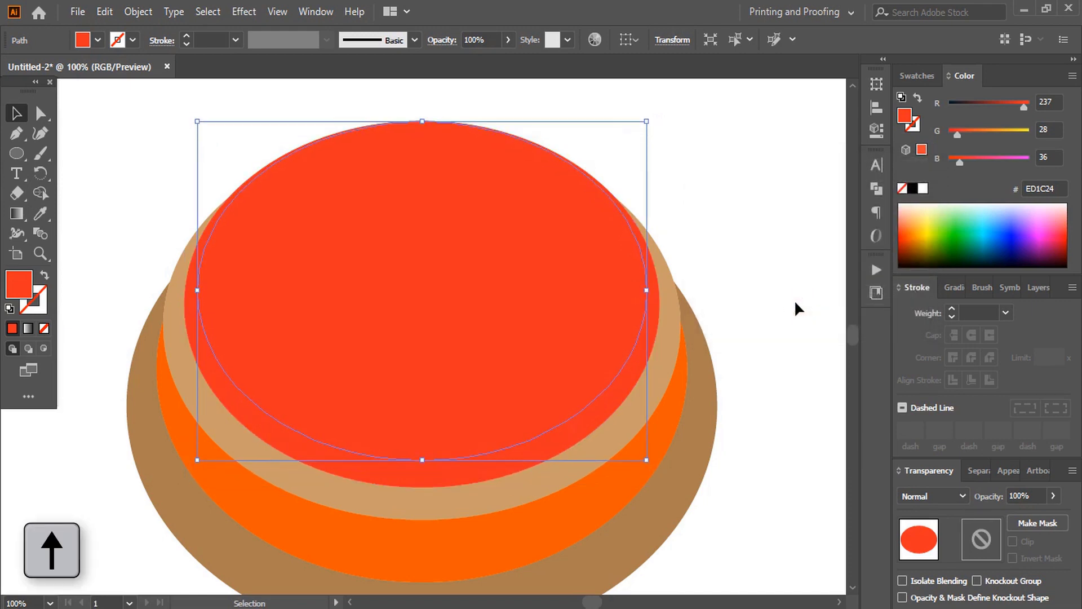
Step: Enlarge the inner ellipse slightly, fill it with black and deselect it
click(435, 379)
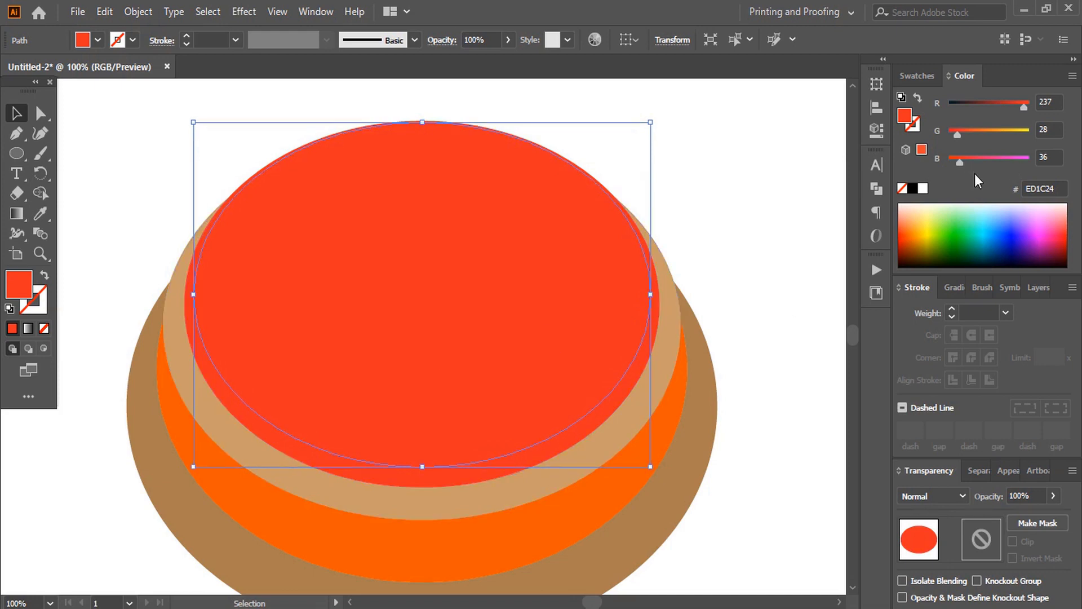
click(912, 188)
click(742, 236)
Step: Create an inner copy of the red top ellipse using Offset Path at -4 px, fill it with green 00FF40 and deselect it
click(524, 461)
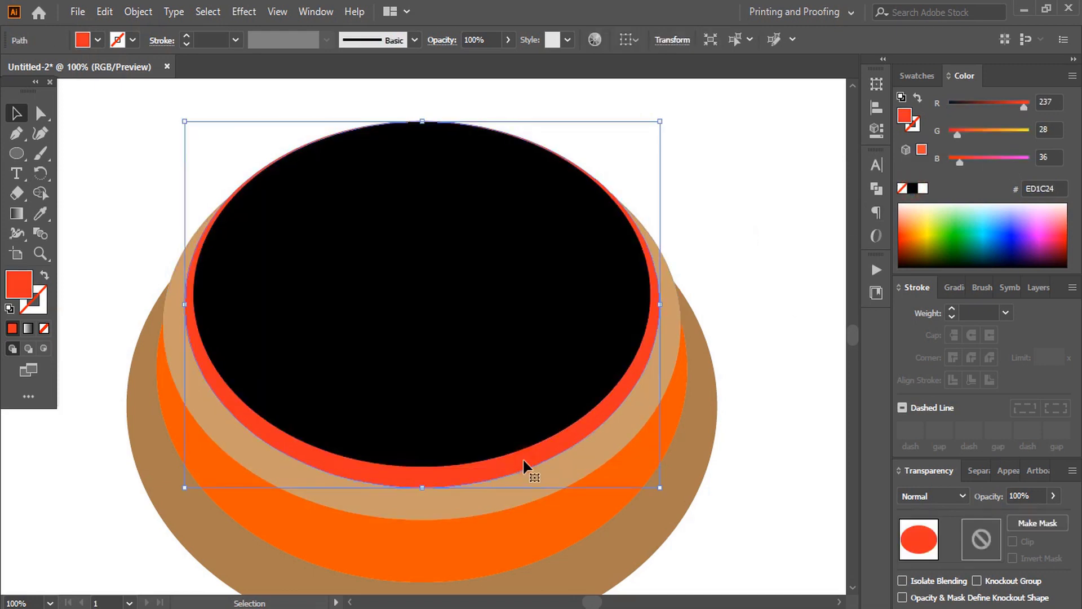
click(140, 11)
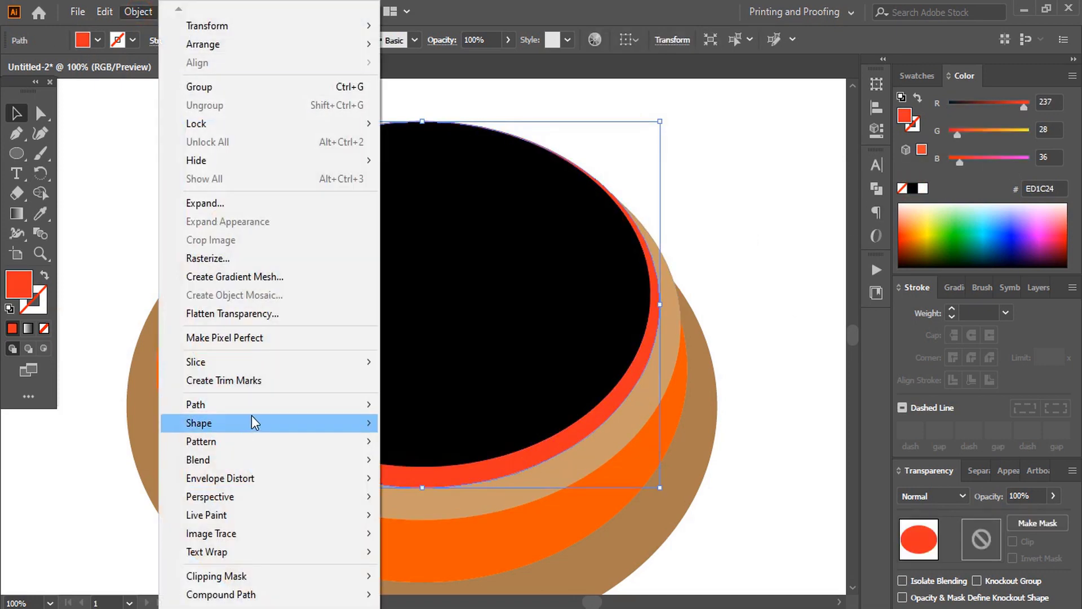
mouse_move(284, 405)
click(440, 464)
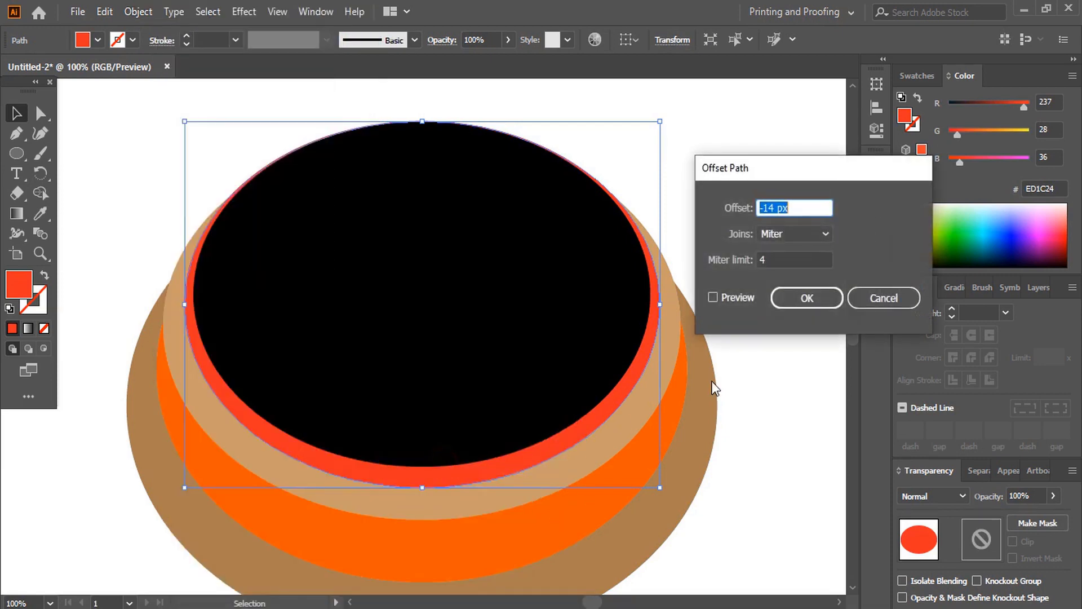
click(713, 298)
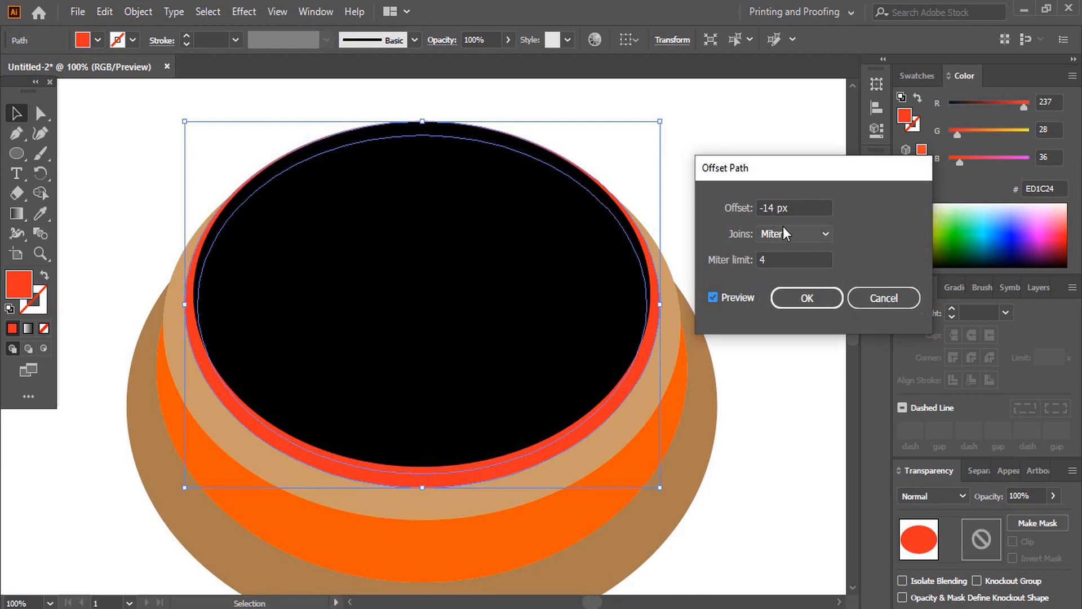
double_click(792, 208)
key(Down)
key(Down)
key(Down)
key(Down)
key(Down)
key(Down)
key(Down)
key(Down)
key(Down)
key(Down)
key(Down)
key(Down)
key(Down)
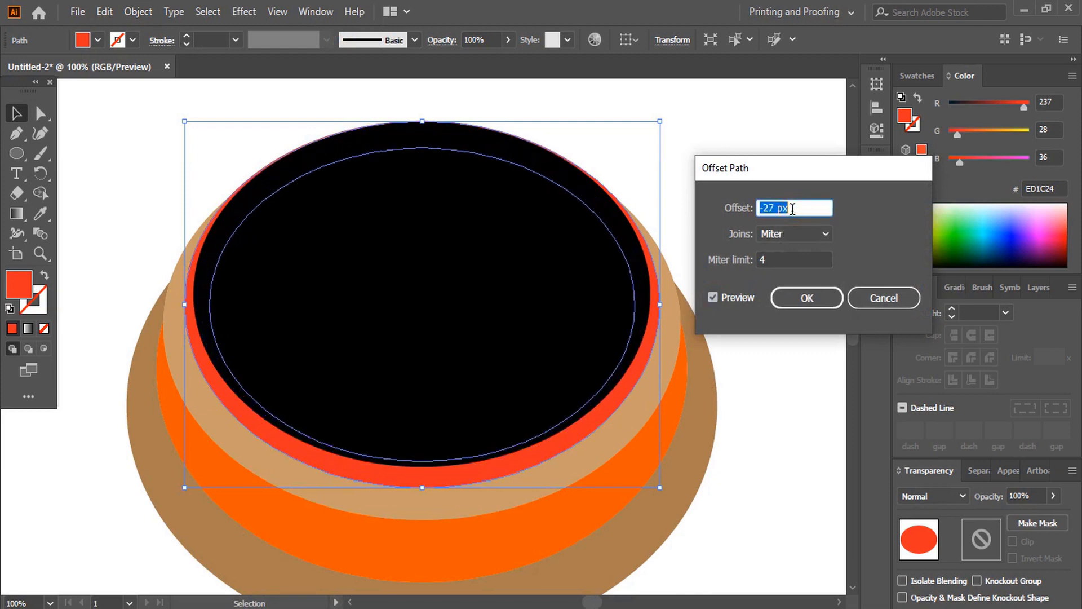
key(Up)
key(Up)
key(Up)
key(Up)
key(Up)
key(Up)
key(Up)
key(Up)
key(Up)
key(Up)
key(Up)
key(Up)
key(Up)
key(Up)
key(Up)
key(Up)
key(Up)
key(Up)
key(Up)
key(Up)
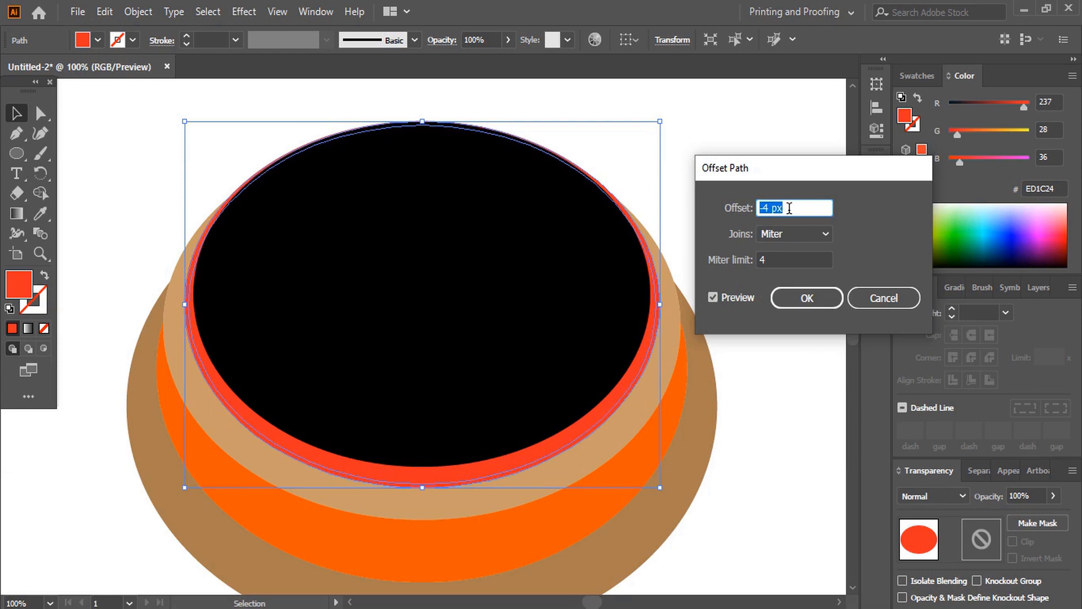
click(810, 297)
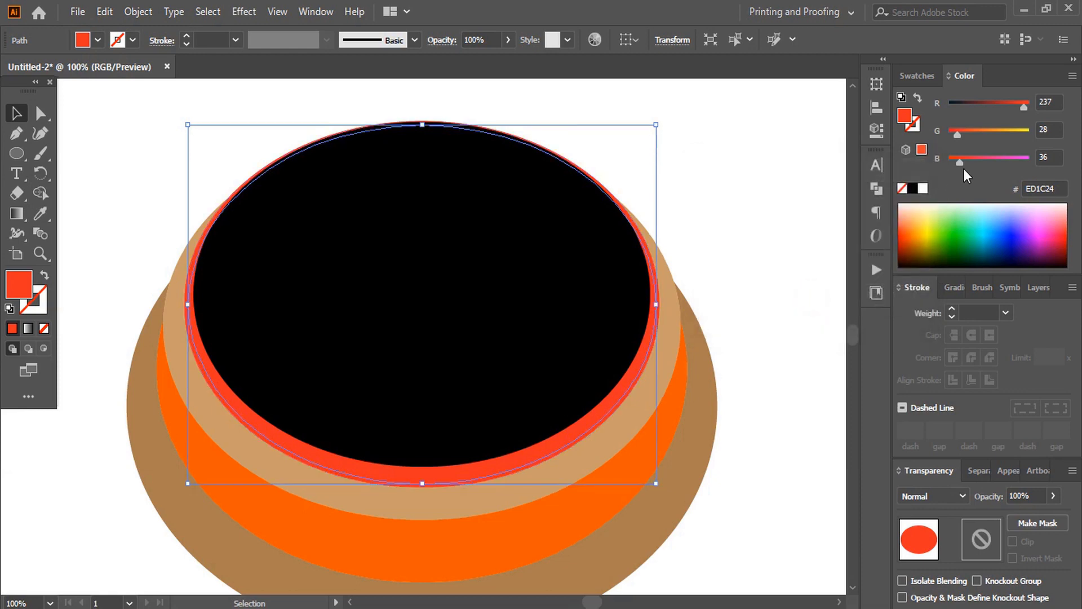
click(960, 234)
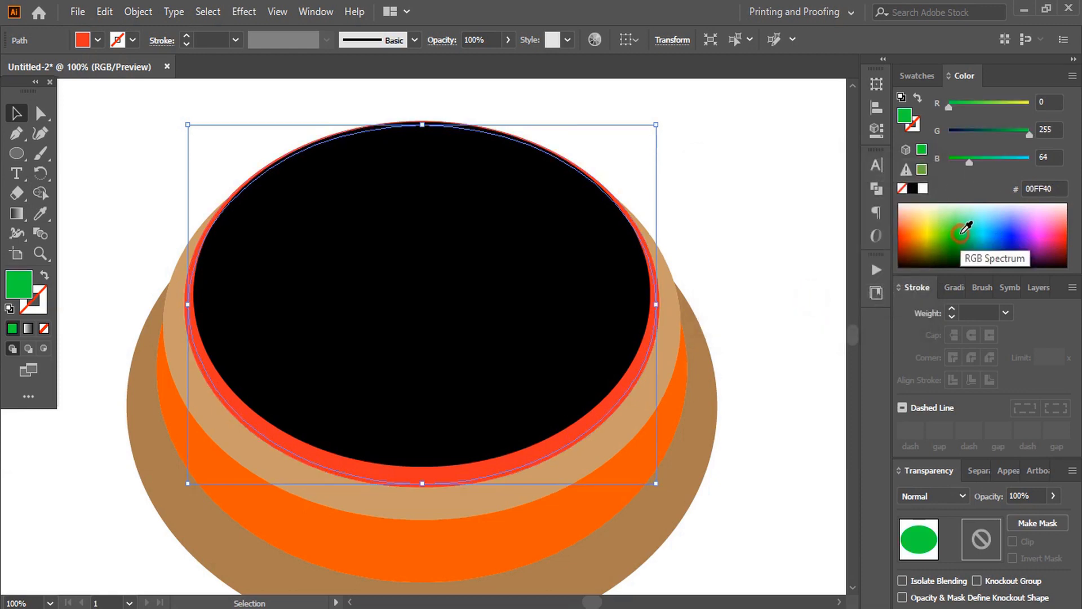
click(753, 418)
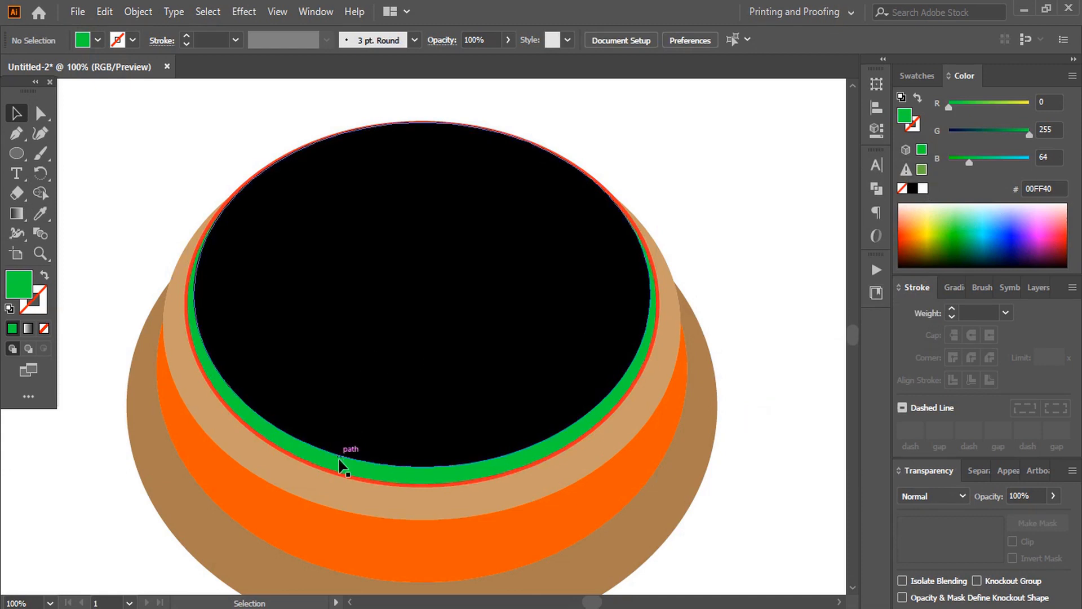
Step: Create an inner copy of the green ellipse using Offset Path at -7 px and fill it with orange E46000
click(350, 468)
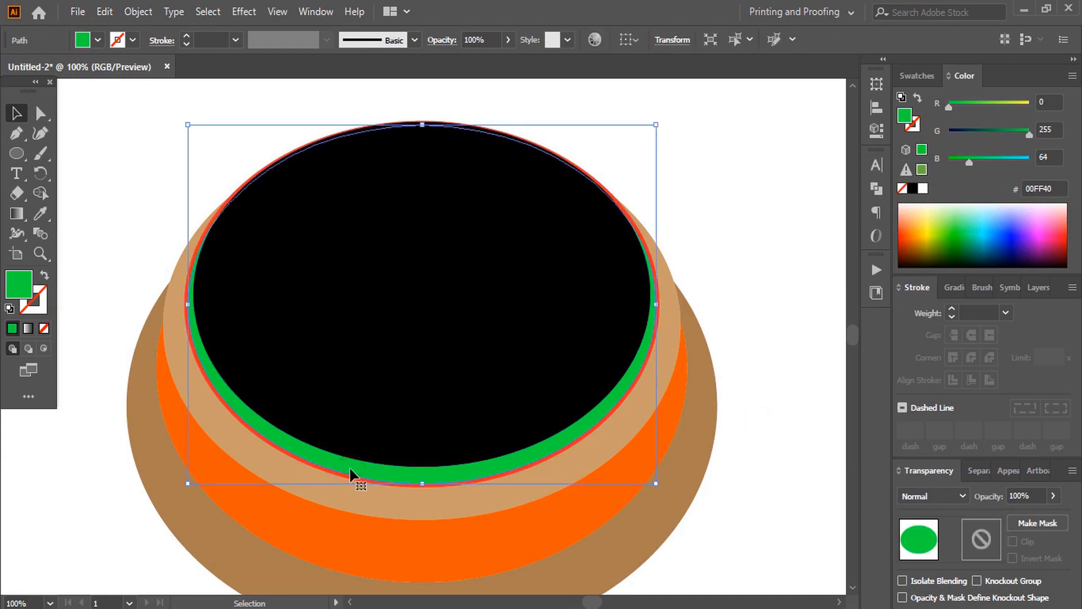
click(135, 13)
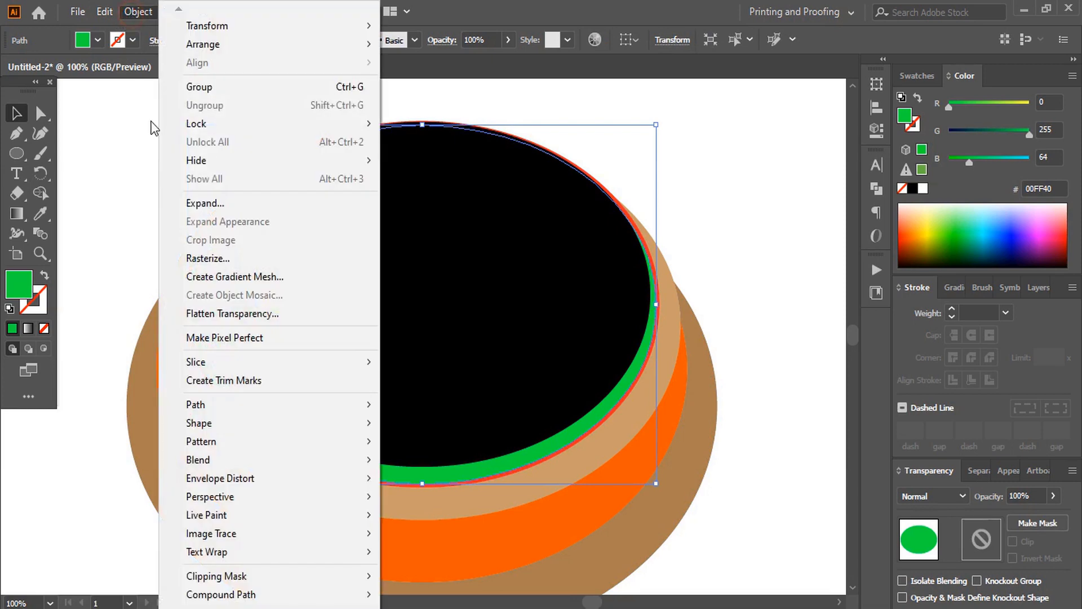
mouse_move(279, 408)
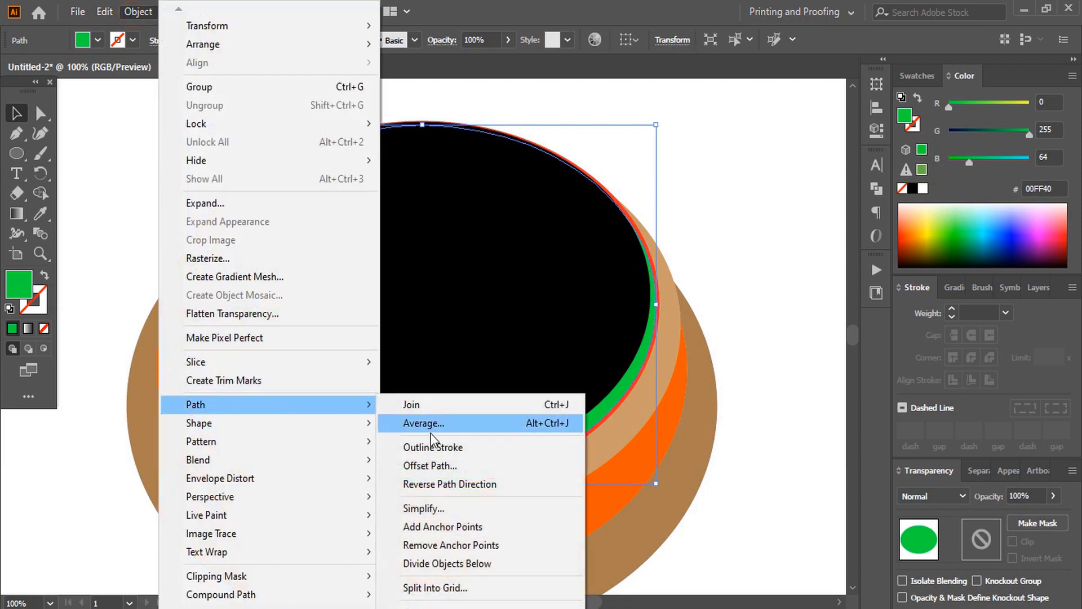
click(440, 468)
click(713, 297)
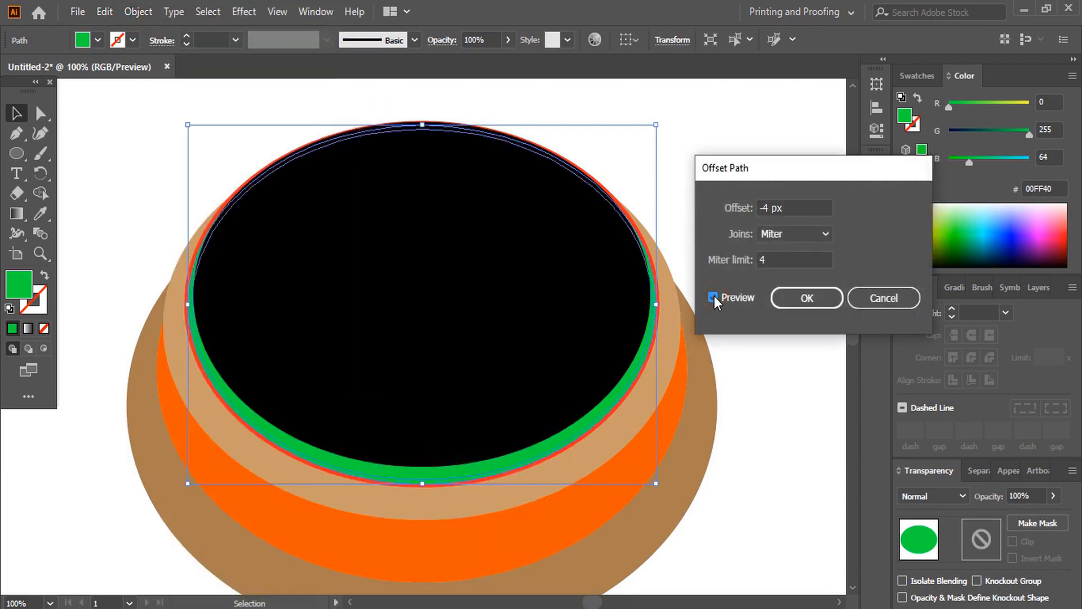
click(786, 207)
key(Down)
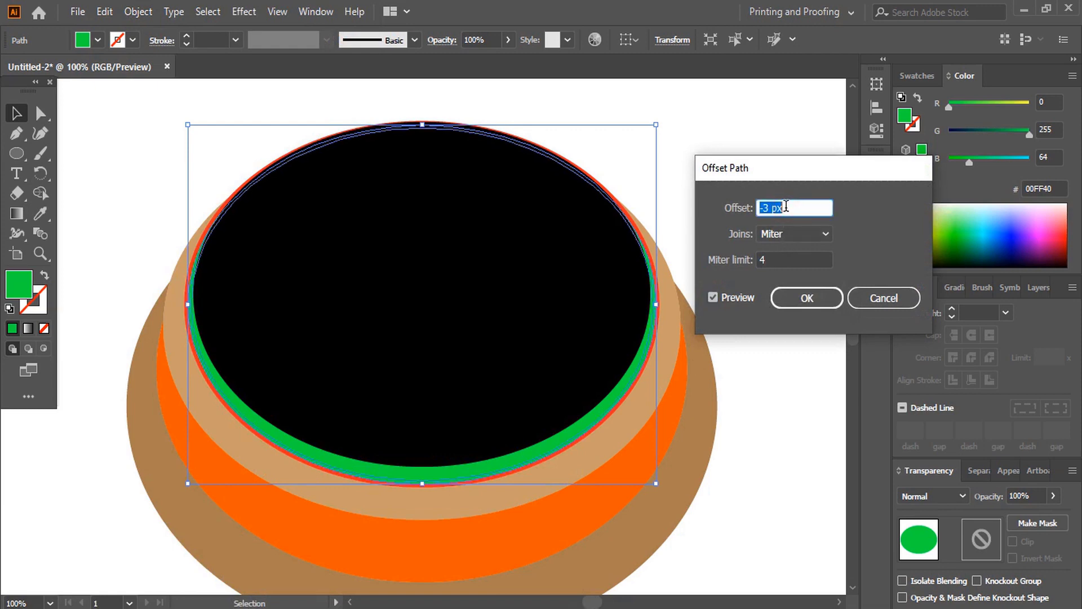
key(Down)
key(Down)
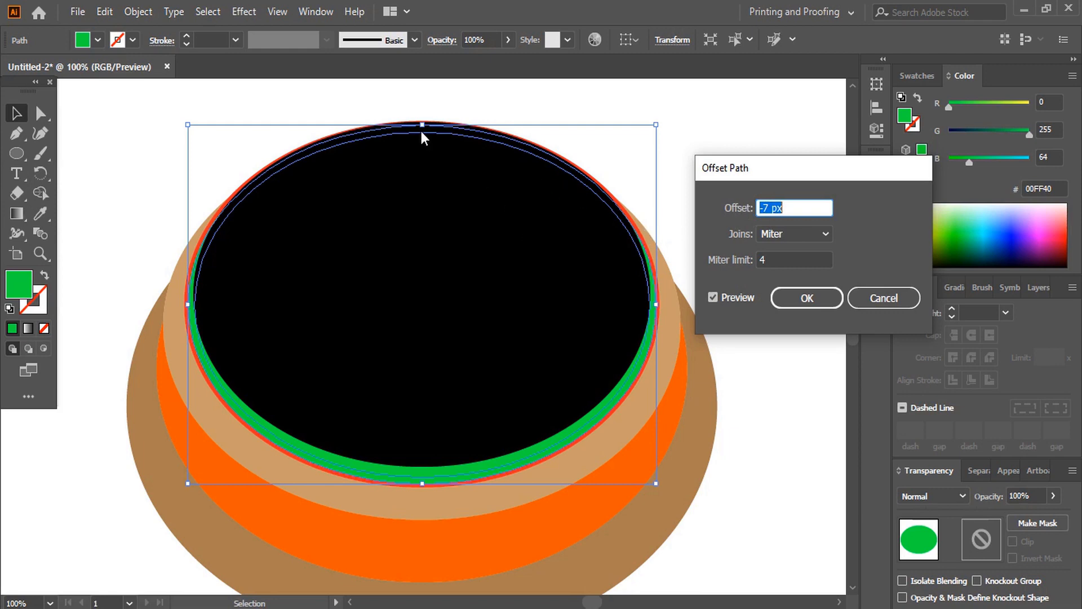
click(812, 297)
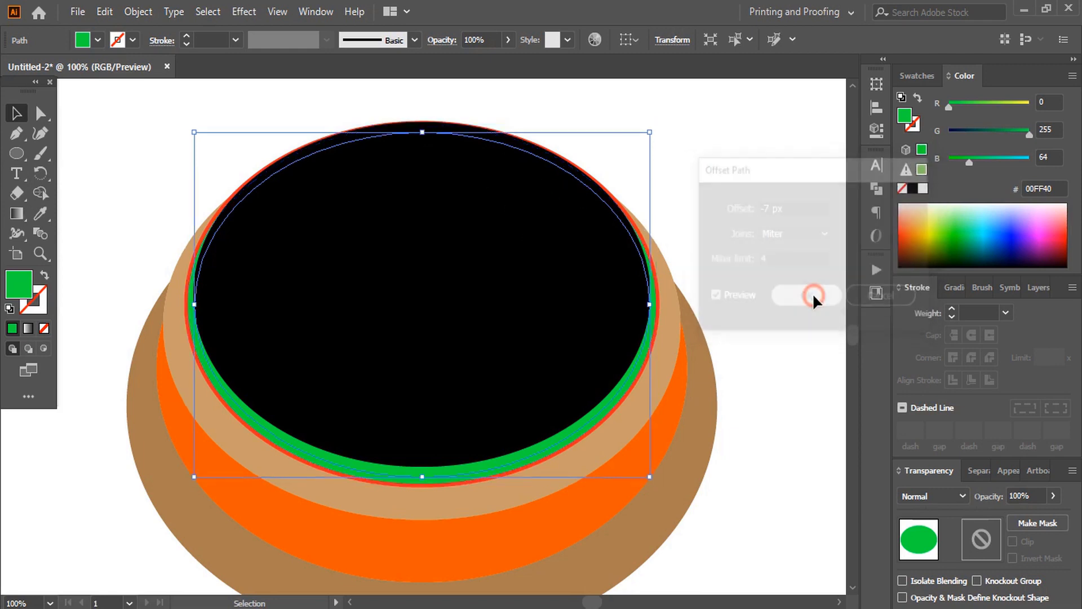
click(911, 235)
Step: Resize the inner orange ellipse so its top edge sits just inside the red ellipse's top edge
scroll(776, 244, up, 2)
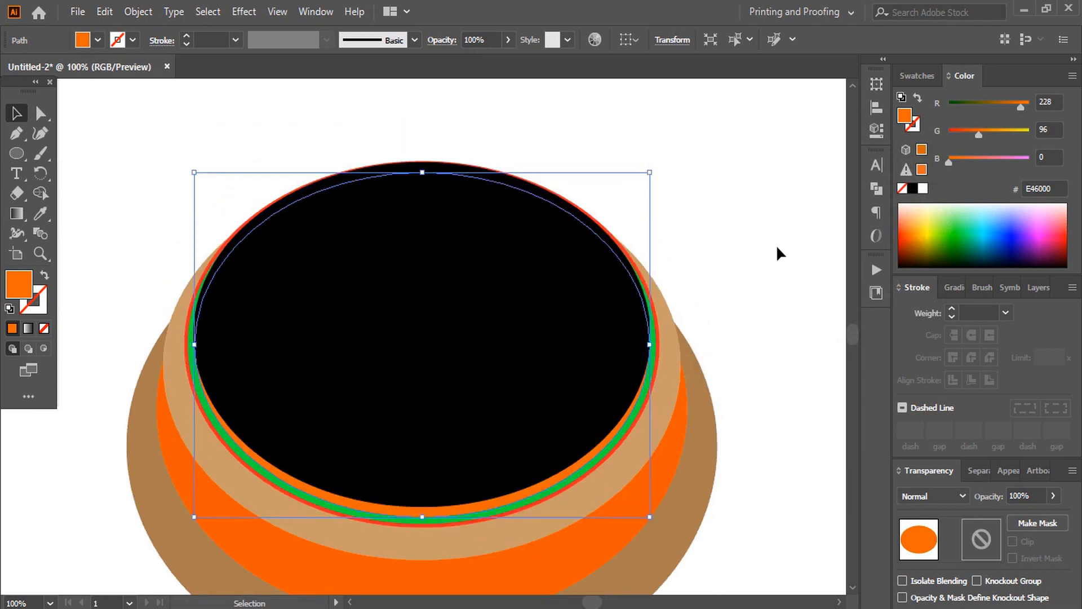
scroll(760, 235, up, 1)
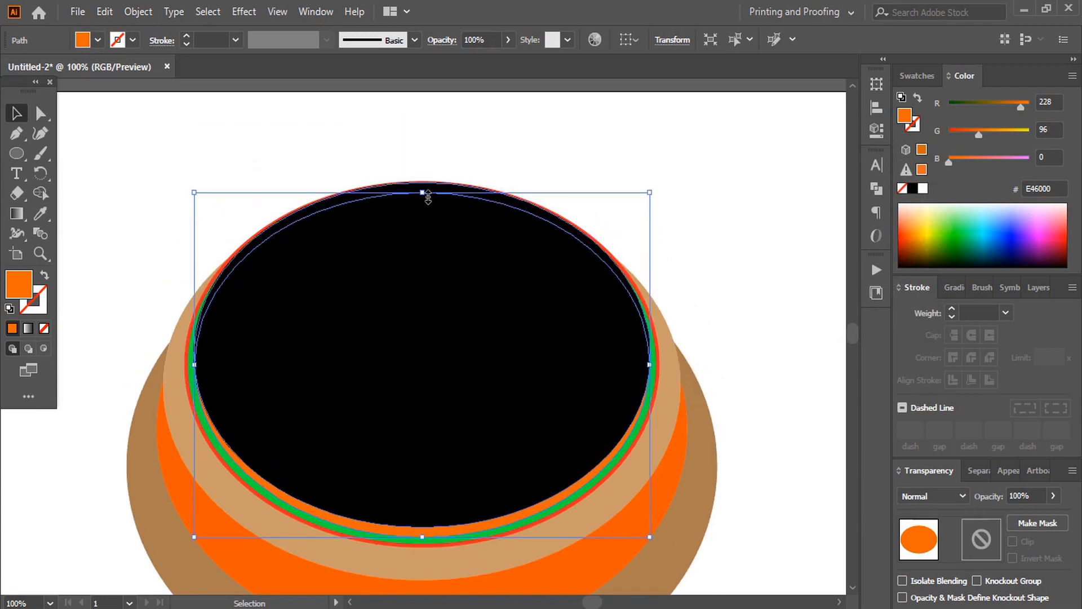
drag(422, 193, 421, 182)
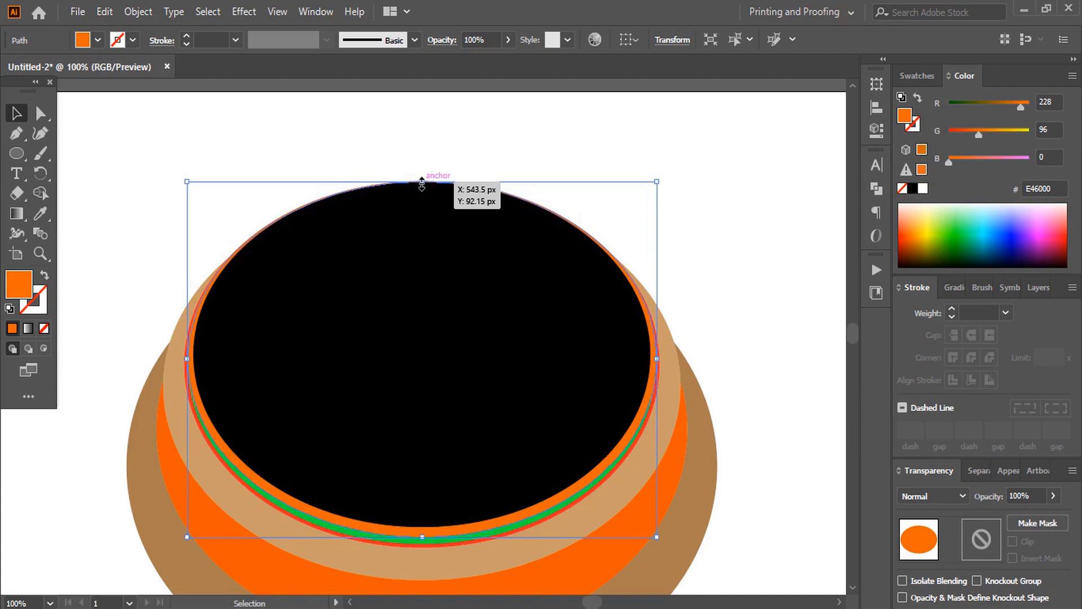
scroll(422, 182, up, 2)
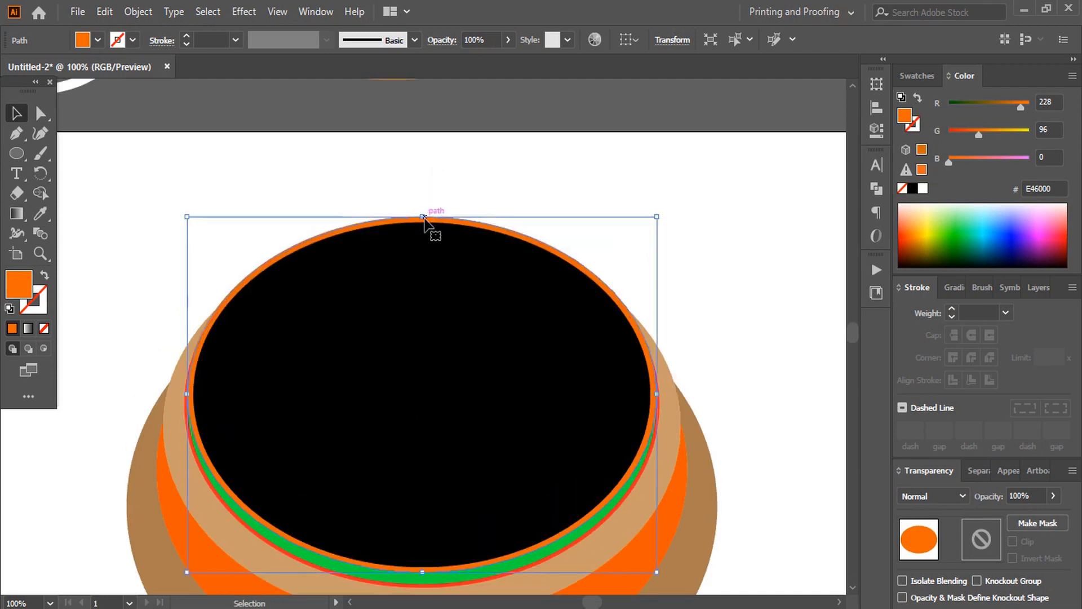
drag(424, 222, 425, 227)
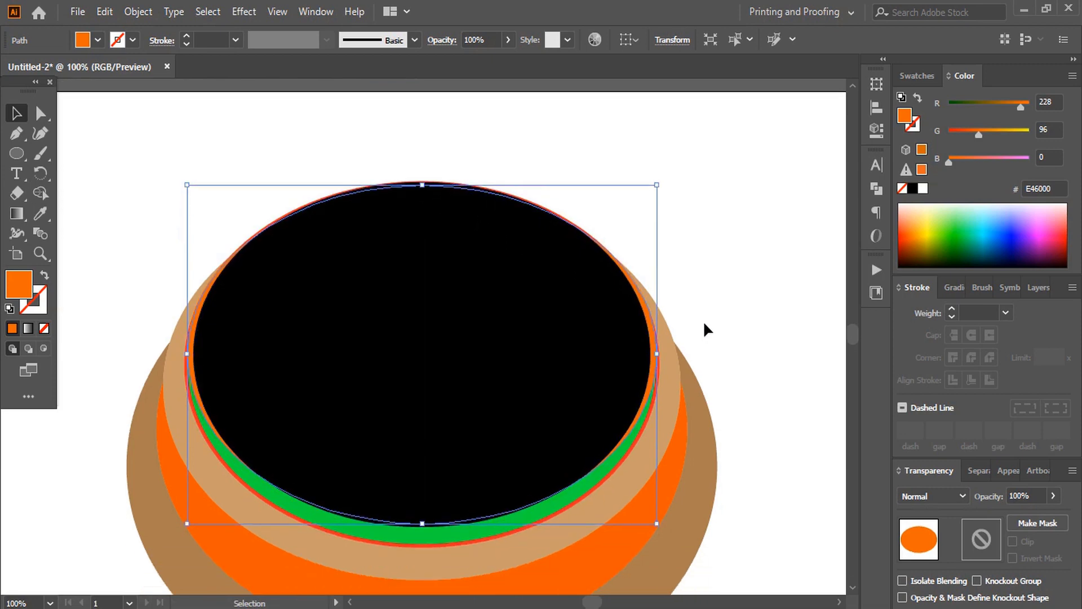
scroll(703, 320, down, 4)
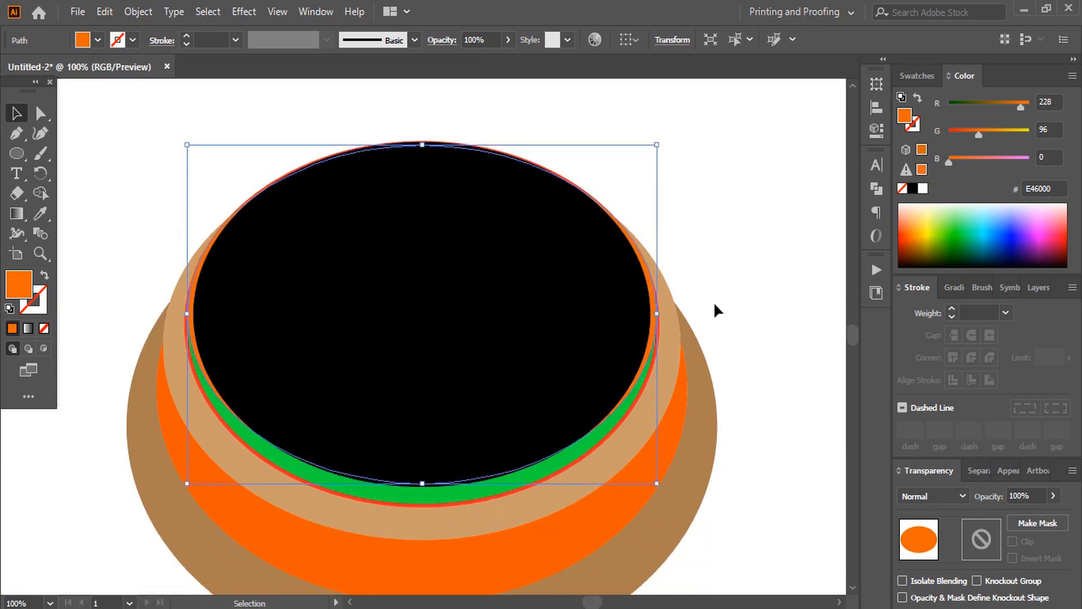
Step: Nudge the orange ellipse downward until its lower edge shows just below the black ellipse
key(Down)
key(Down)
key(Down)
key(Down)
key(Down)
key(Down)
key(Down)
key(Down)
key(Down)
key(Down)
key(Down)
key(Down)
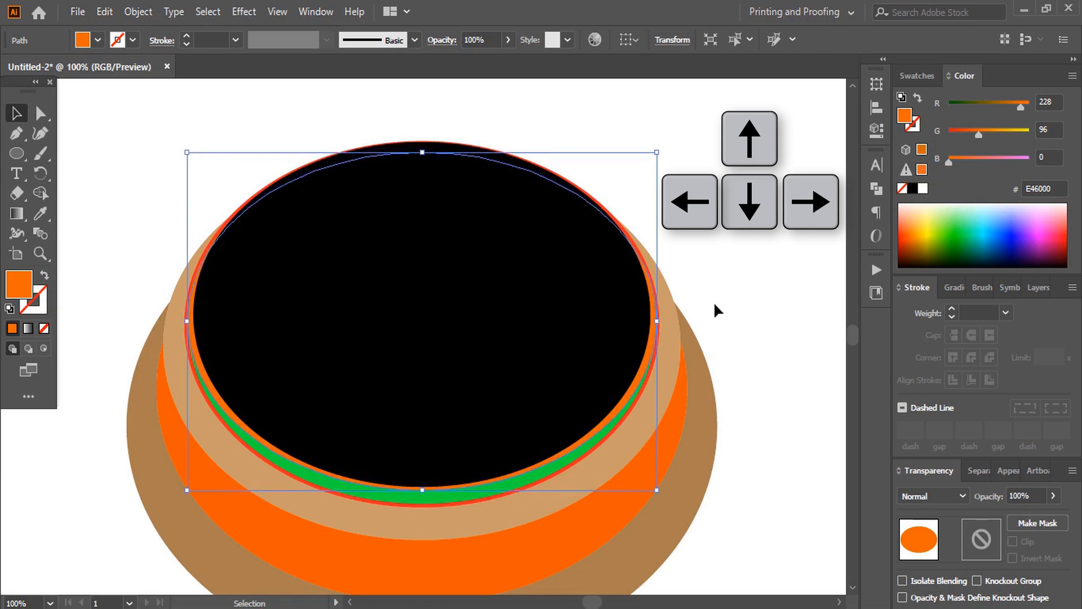
key(Down)
key(Down)
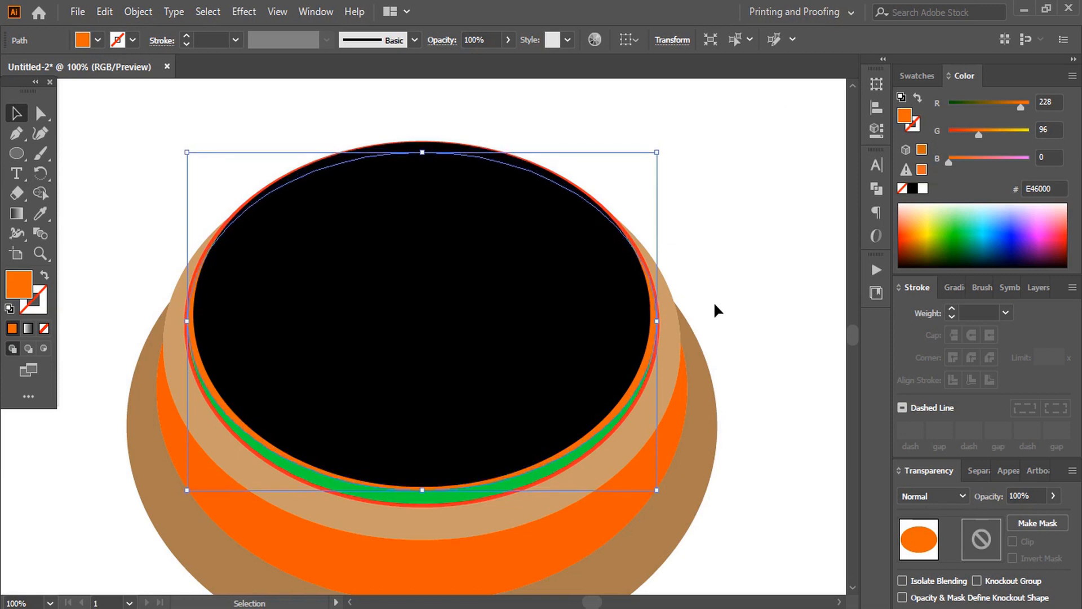
Step: Stretch the orange ellipse's top edge back up close to the red ellipse's top edge, then deselect it
scroll(447, 213, up, 2)
drag(423, 192, 423, 184)
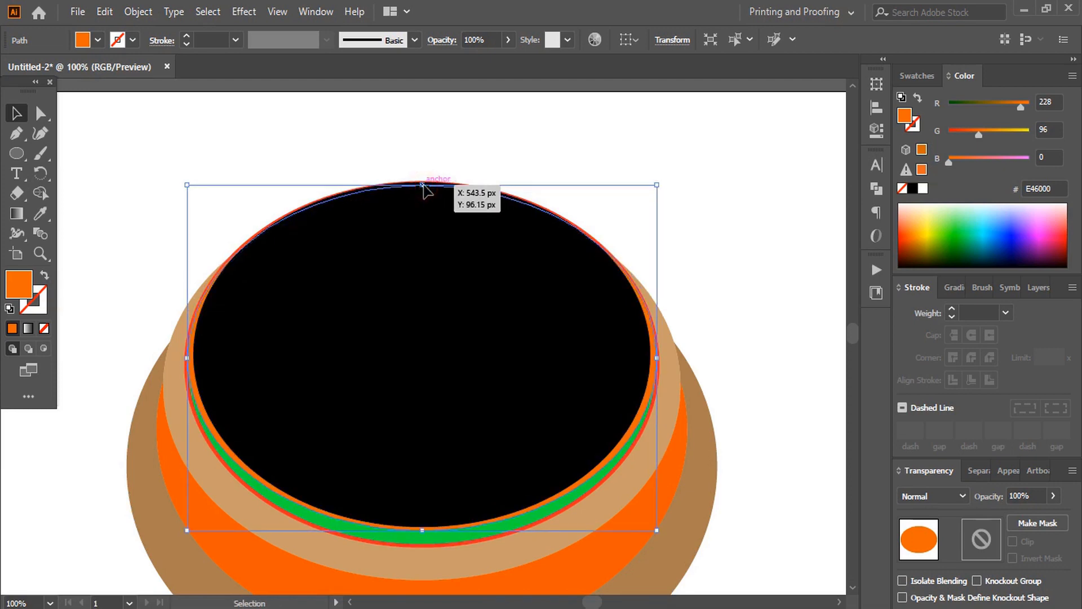
click(756, 317)
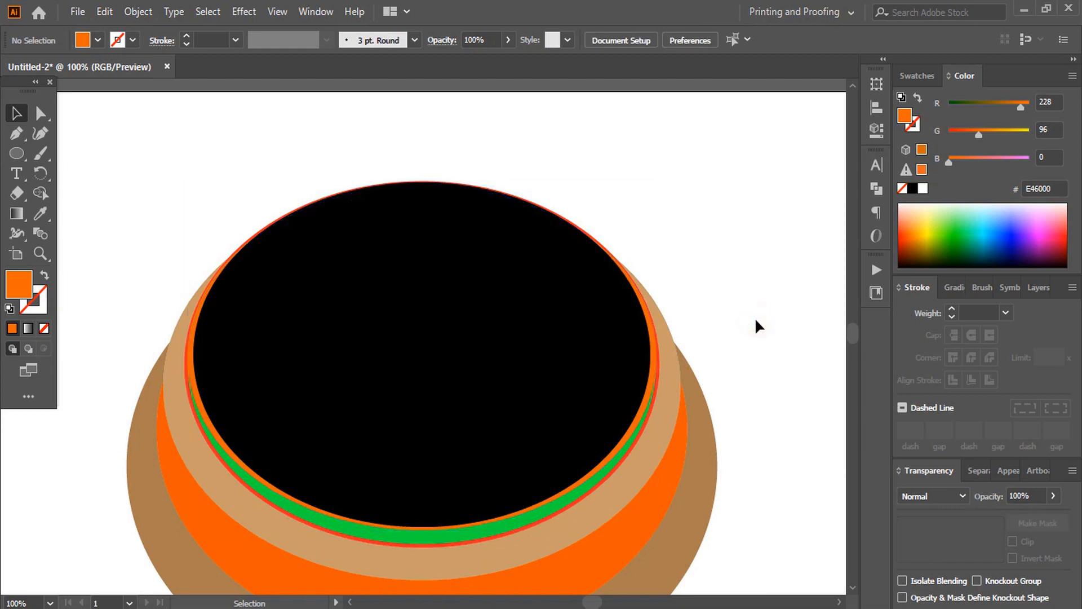
Step: Subtract the orange ellipse from the green one with Minus Front to leave a thin green crescent along the lower rim
scroll(190, 305, down, 2)
click(190, 304)
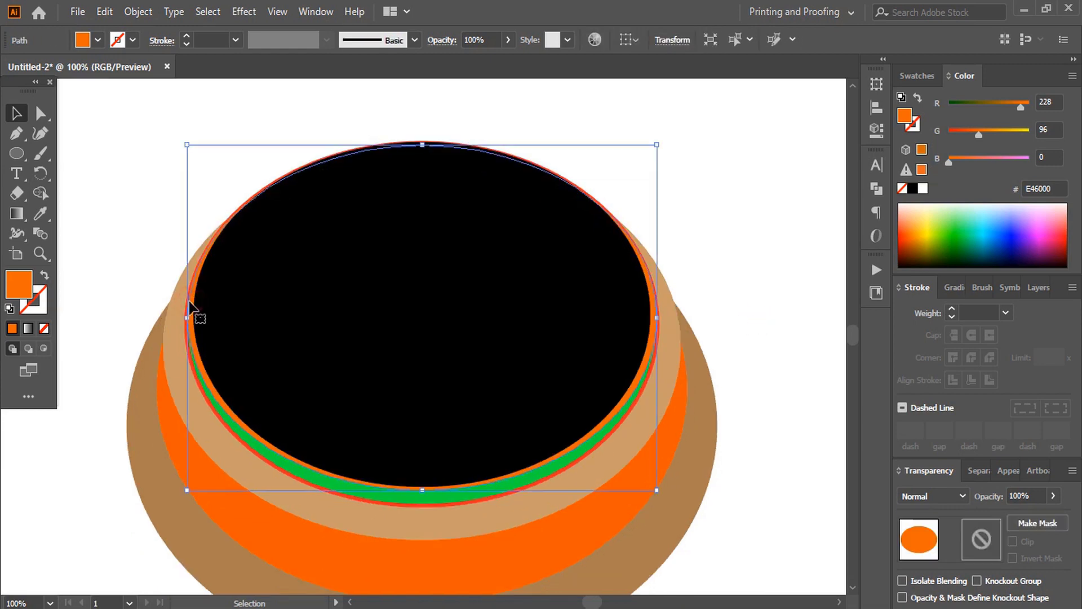
shift+click(297, 473)
click(877, 189)
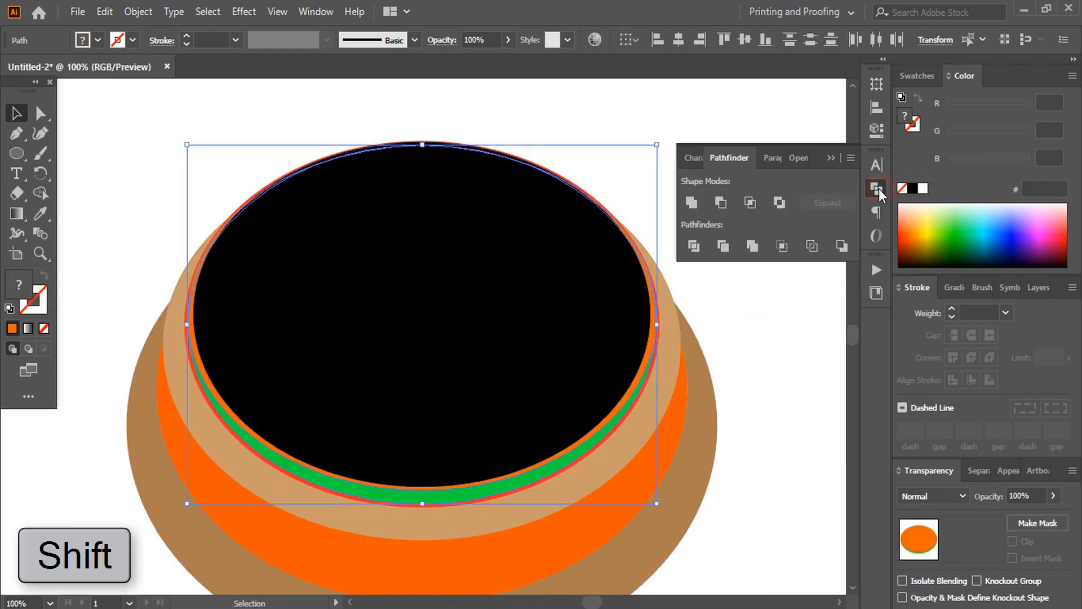
click(723, 201)
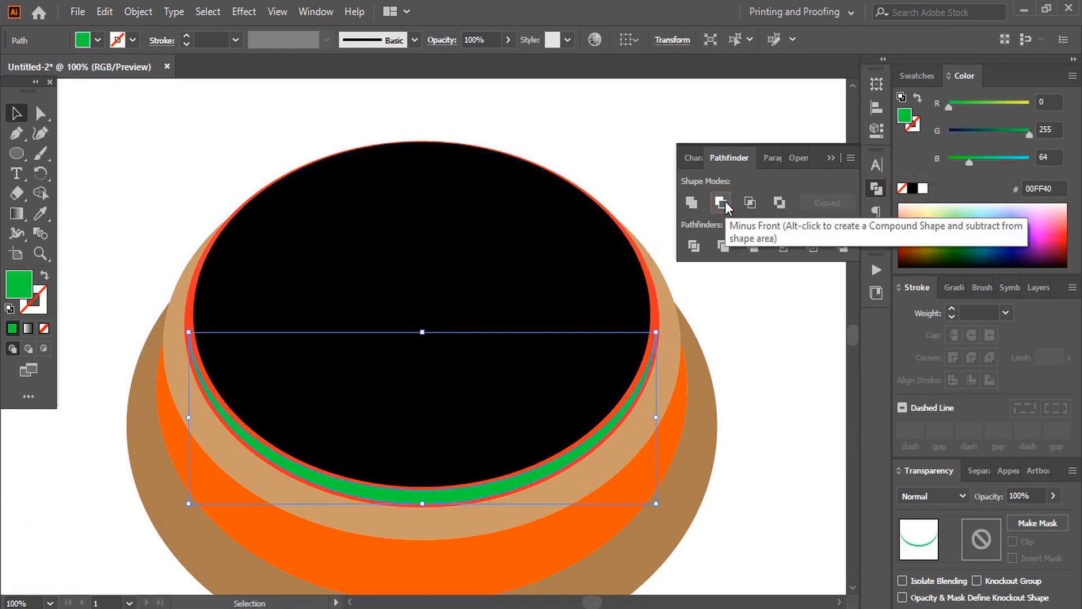
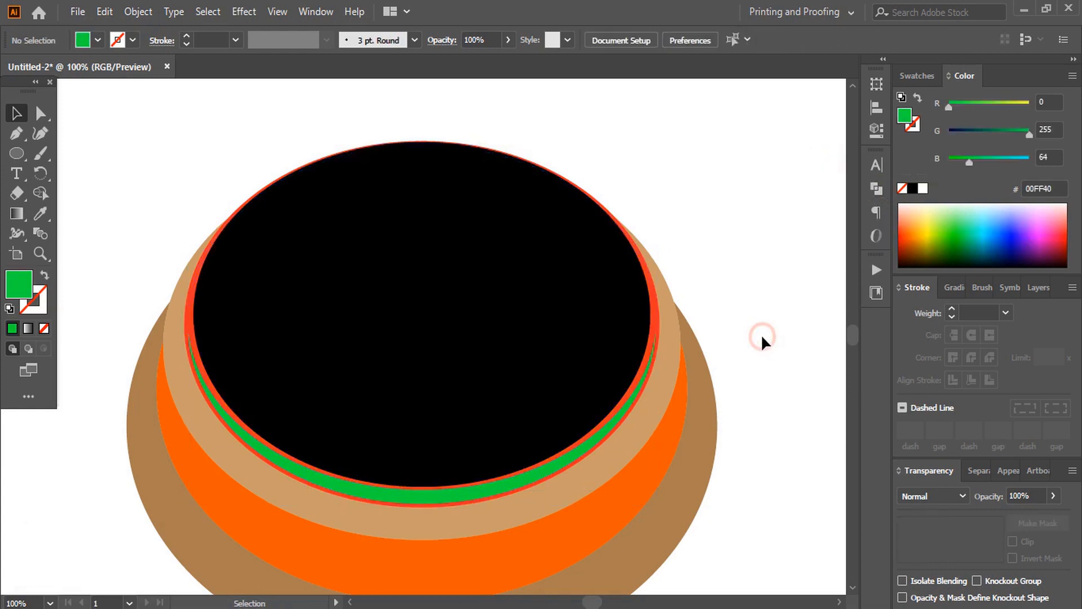
Step: Duplicate the black ellipse slightly up and to the left, fill the copy with olive green 6EAA00 and deselect it
scroll(530, 341, down, 1)
click(529, 341)
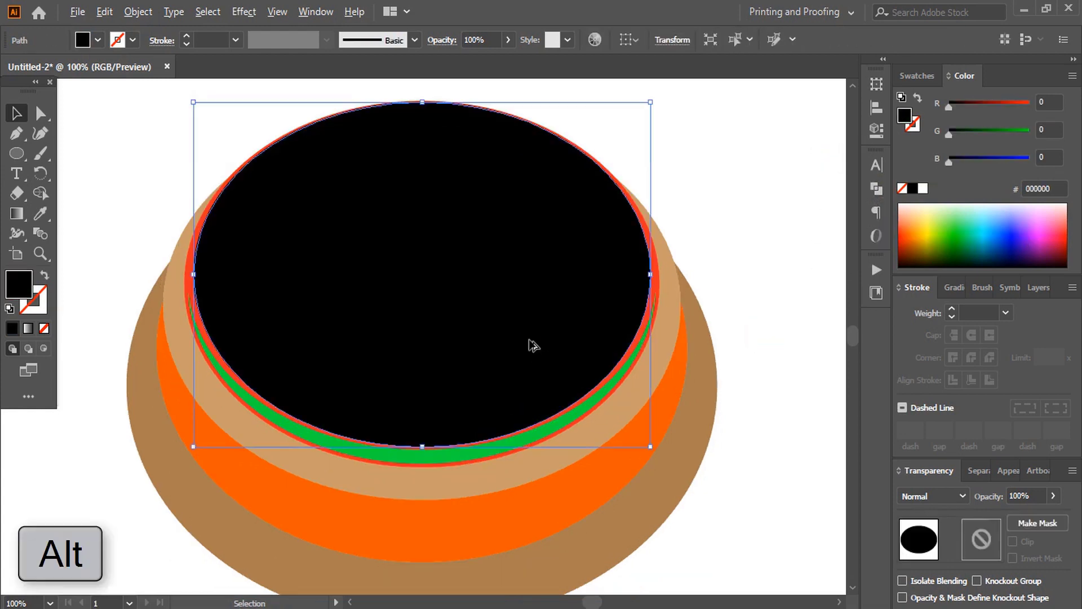
drag(528, 341, 508, 325)
click(937, 238)
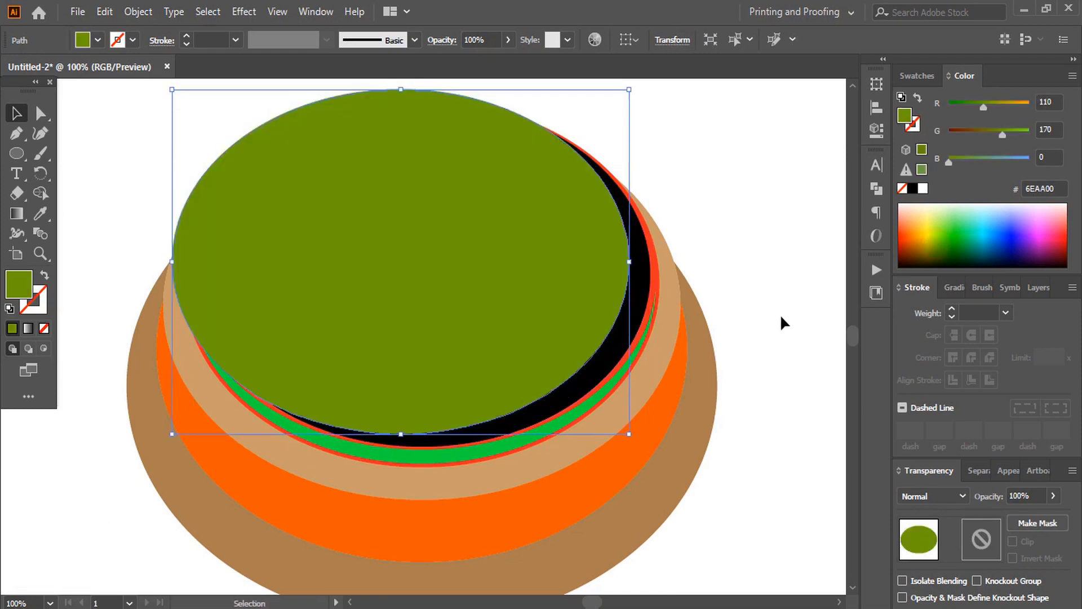
click(779, 320)
Step: Stretch the olive ellipse's top edge upward and rotate the ellipse about 4.7° counterclockwise
scroll(778, 325, up, 3)
click(535, 237)
drag(634, 163, 614, 111)
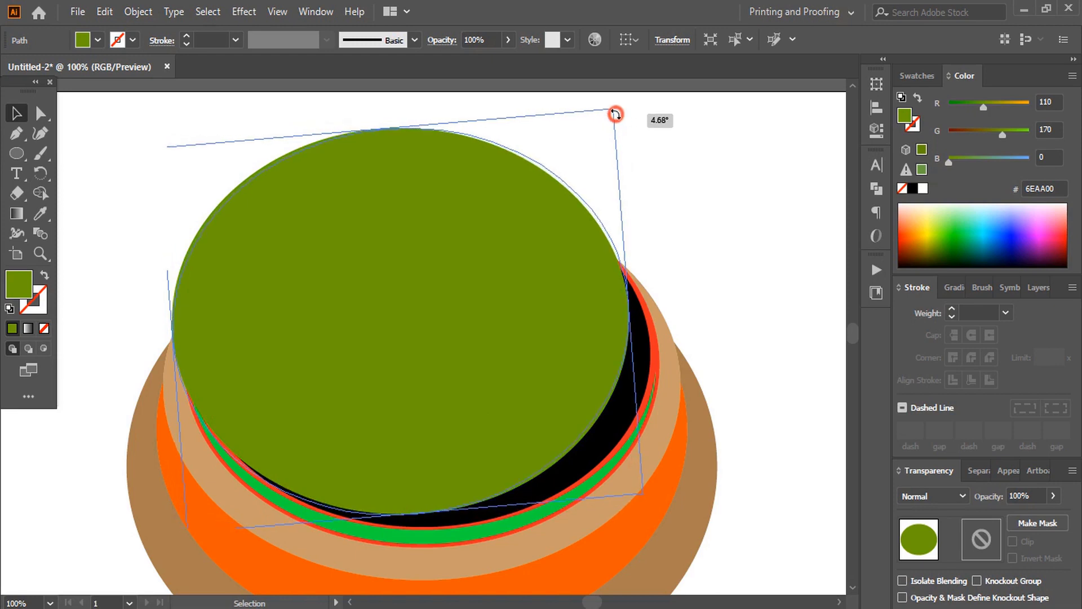
Step: Nudge the olive ellipse down and slightly right so a tapered black crescent shows at its lower right, then deselect it
key(Down)
key(Down)
key(Down)
key(Down)
key(Down)
key(Down)
key(Down)
key(Down)
key(Down)
key(Down)
key(Down)
key(Down)
key(Down)
key(Down)
key(Down)
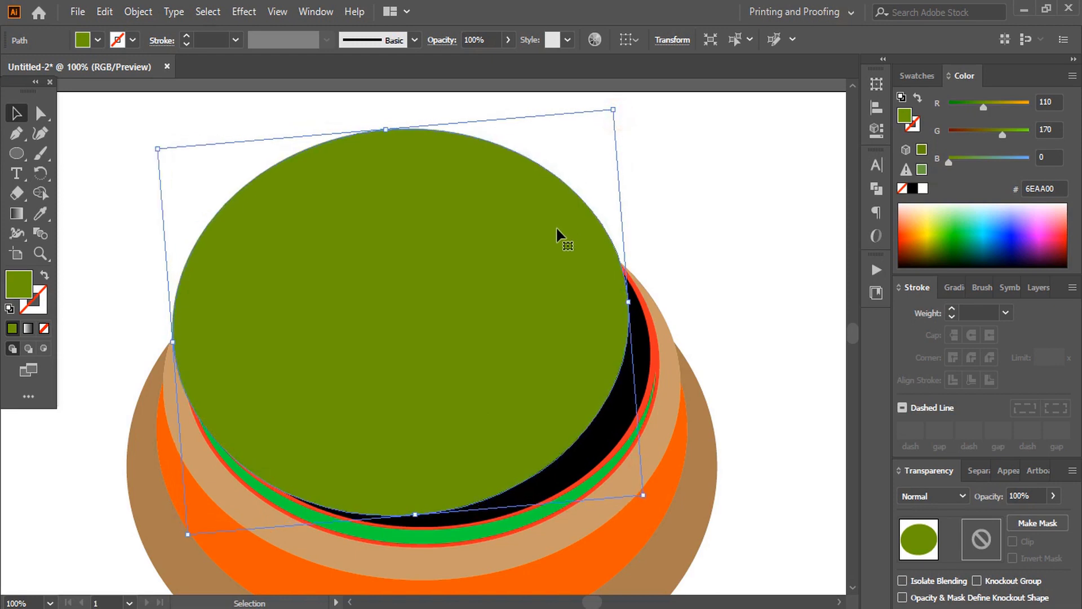
key(Right)
click(680, 296)
Step: Split off the black crescent at the lower right with Shape Builder from the overlapping black and olive ellipses, and deselect
click(623, 411)
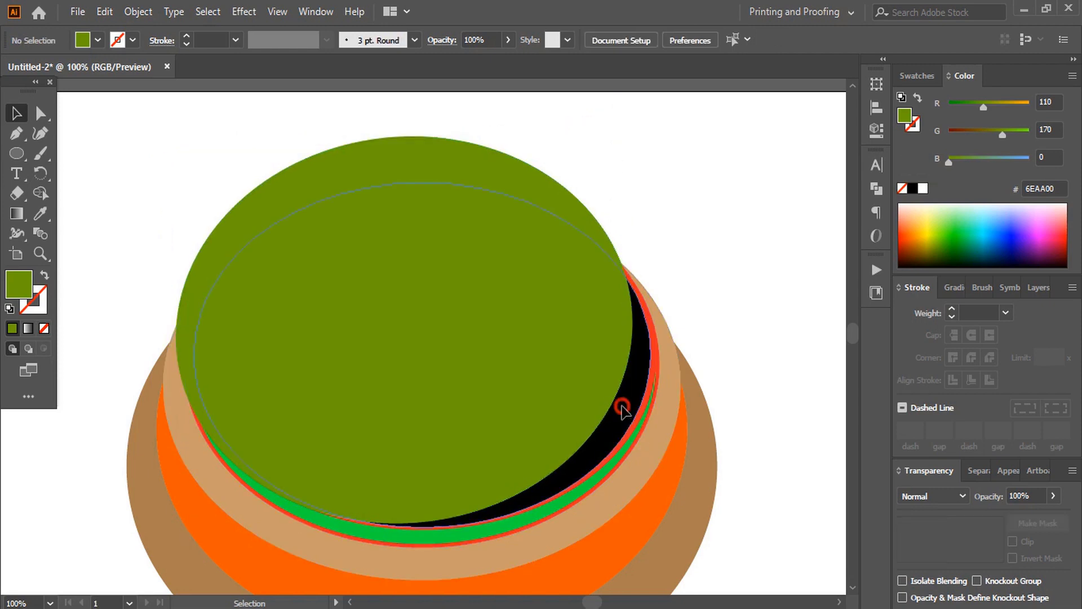
shift+click(489, 354)
click(40, 193)
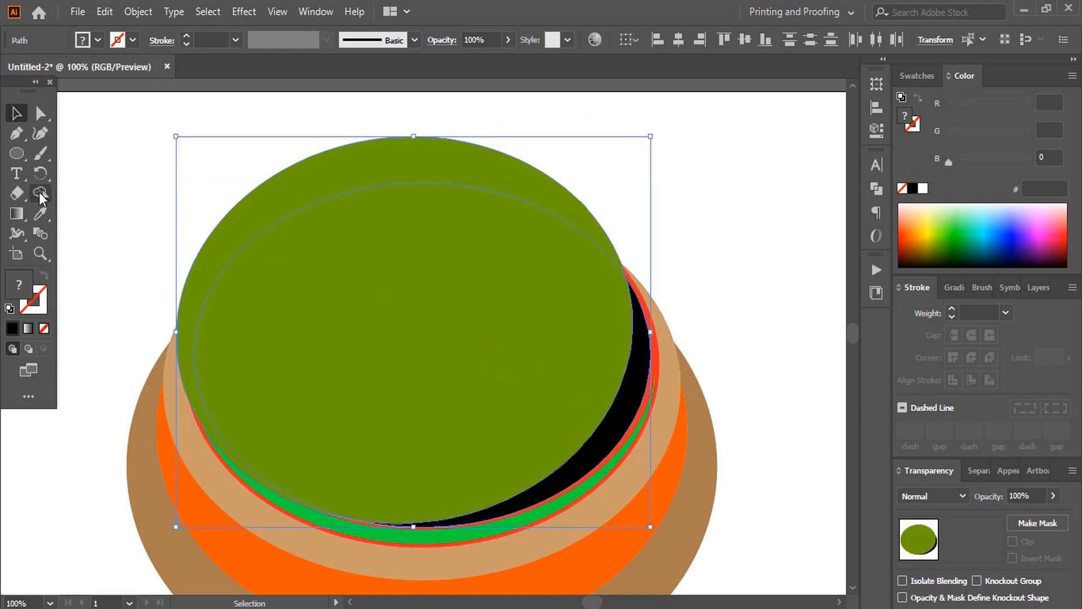
click(585, 458)
click(16, 113)
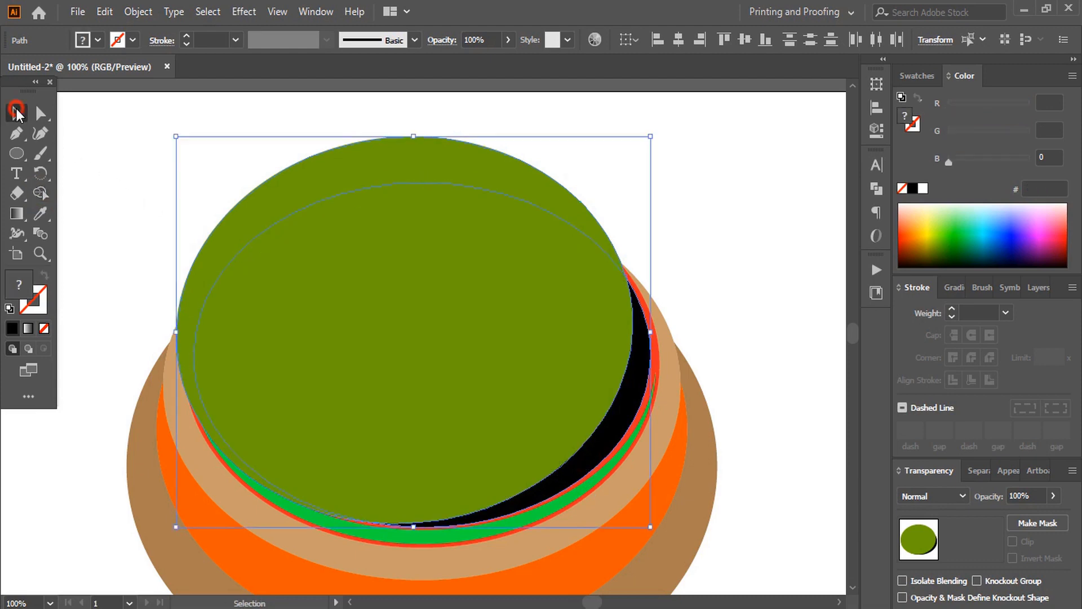
click(130, 196)
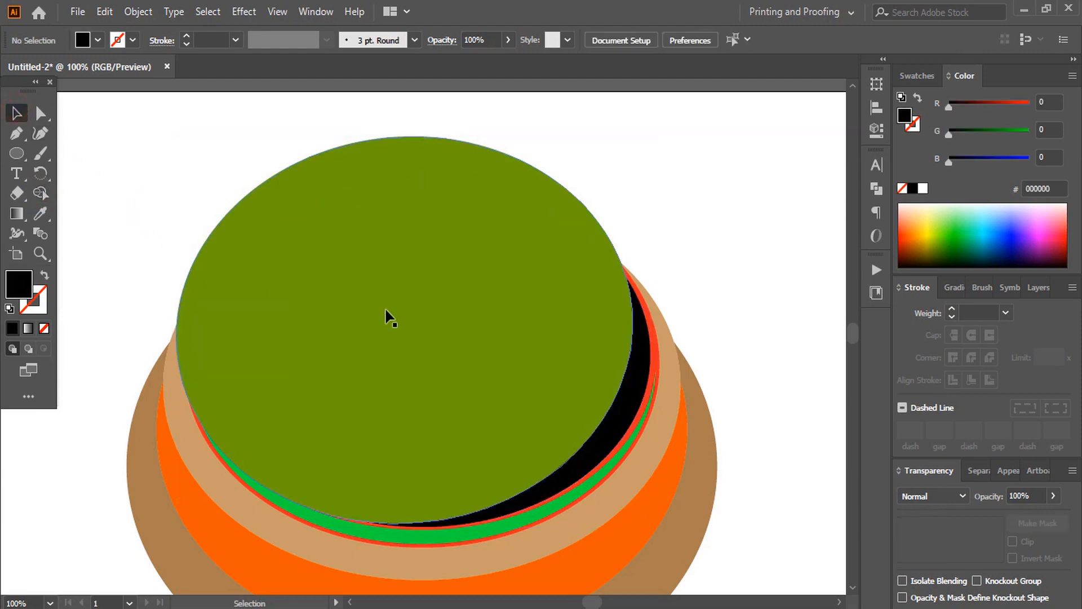
Step: Shift the olive ellipse toward the lower right and use Shape Builder to form an olive crescent along the red top's upper-left edge
drag(387, 315, 444, 353)
key(ctrl+z)
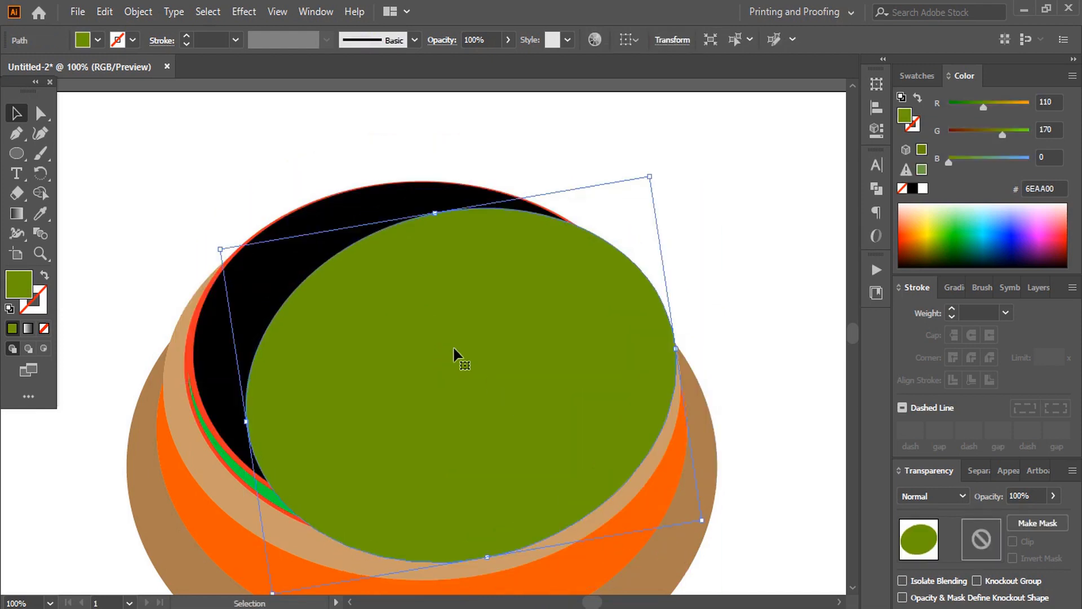
shift+click(275, 272)
click(40, 193)
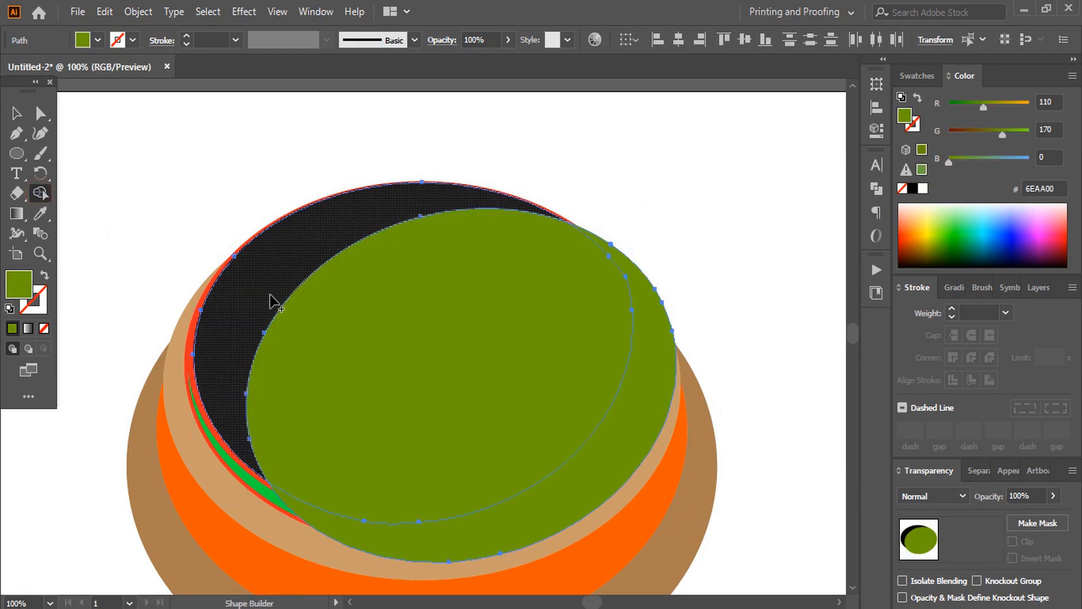
click(267, 292)
click(17, 112)
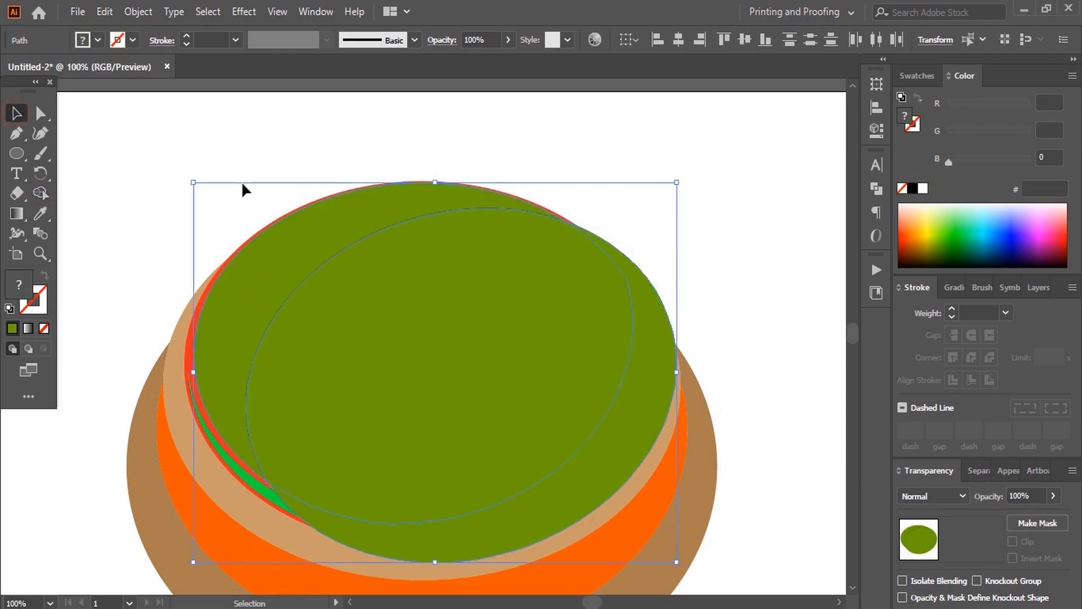
click(252, 143)
Step: Delete the leftover olive ellipse and the leftover black middle piece, keeping only the two crescents on the red top
drag(357, 350, 536, 402)
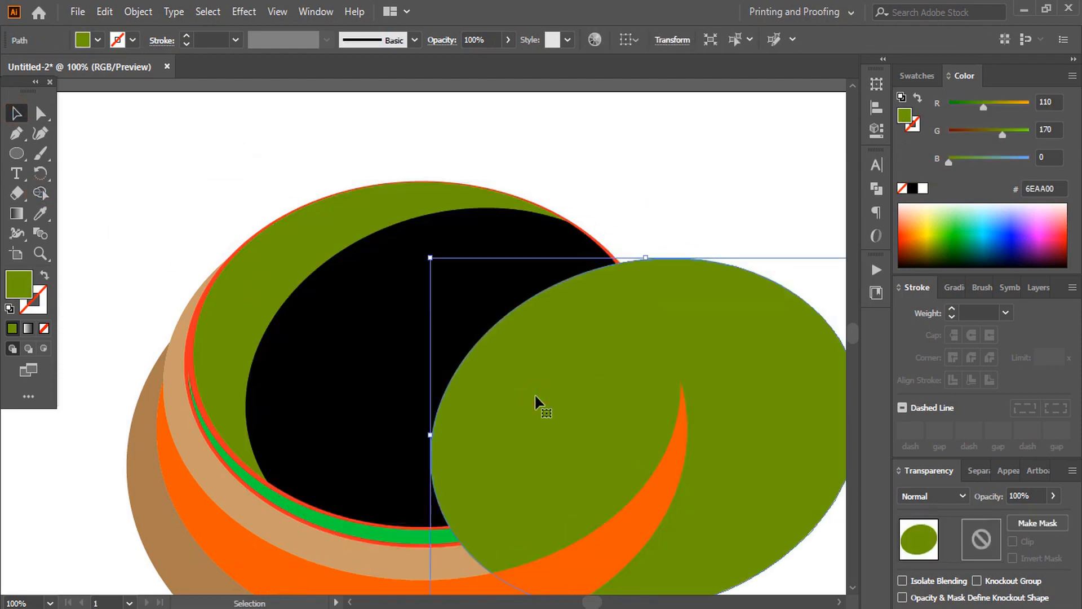
key(Delete)
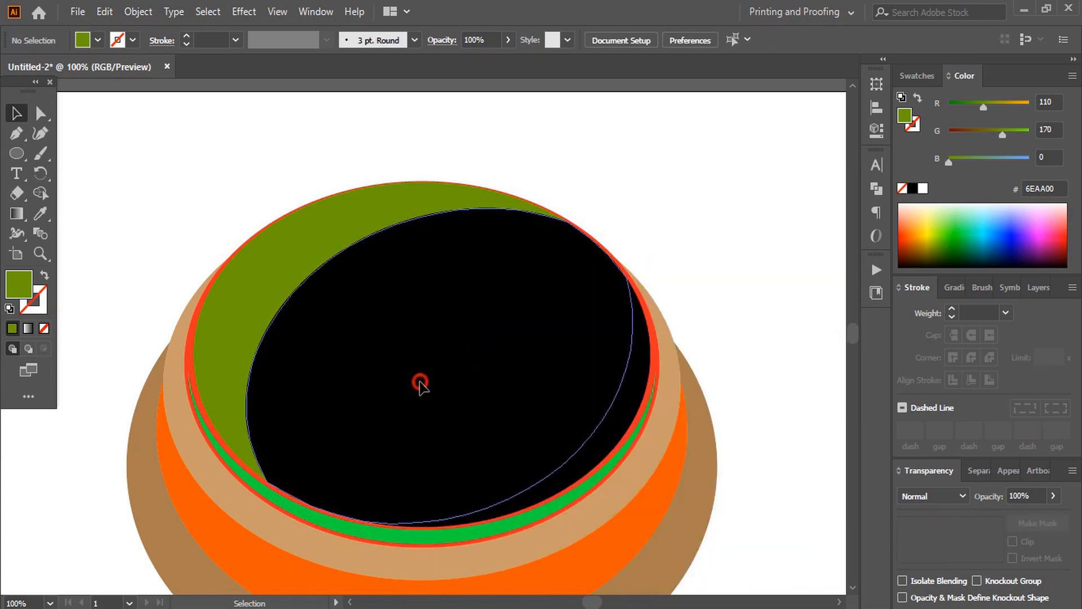
drag(417, 382, 590, 256)
key(Delete)
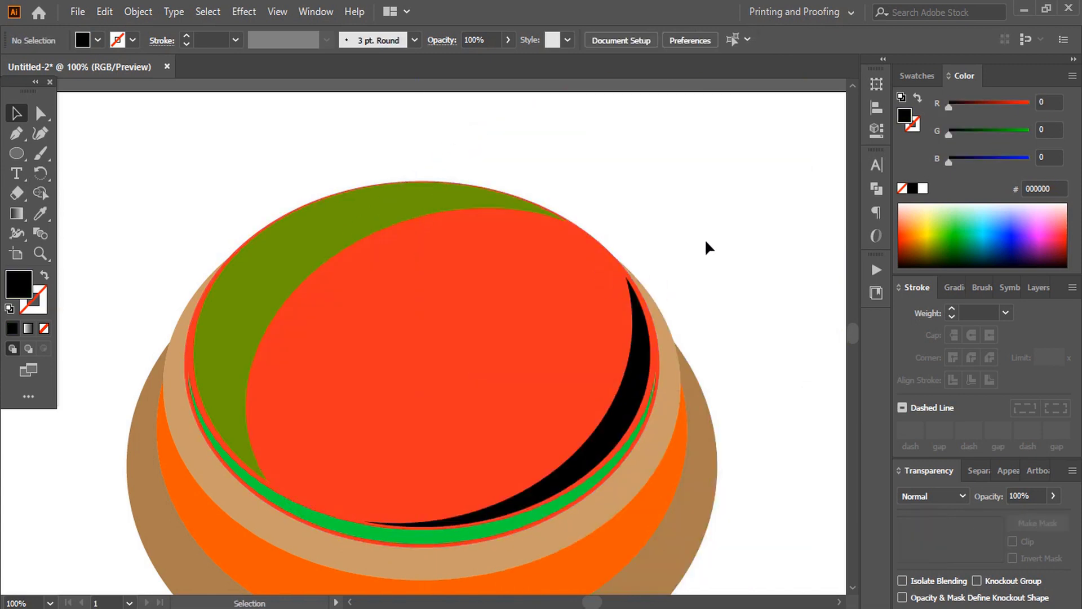
Step: Duplicate the light tan ring slightly upward and deselect the copy
scroll(708, 231, down, 4)
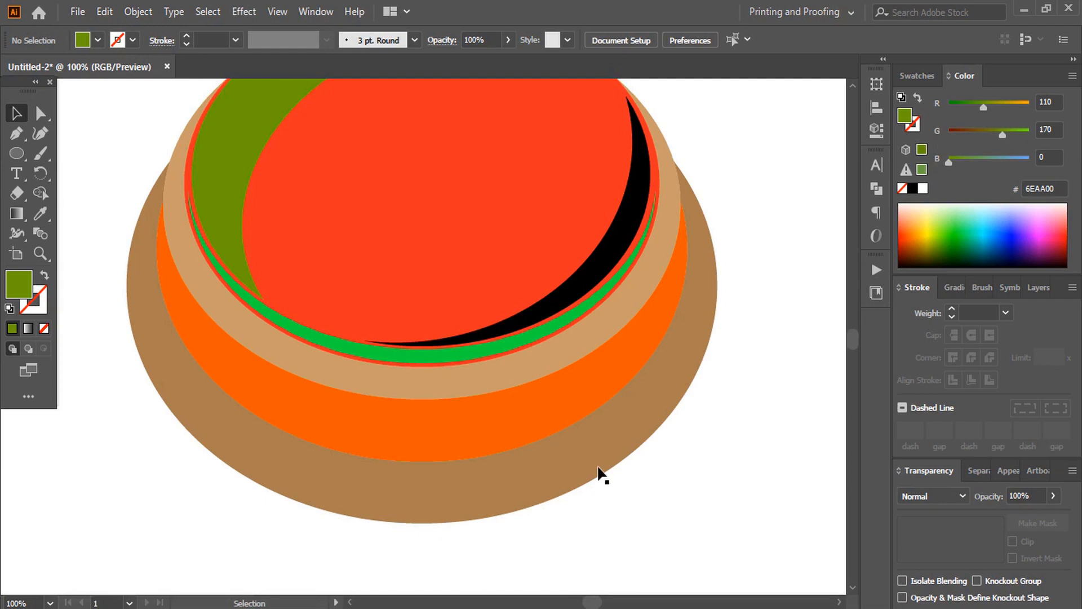
click(423, 389)
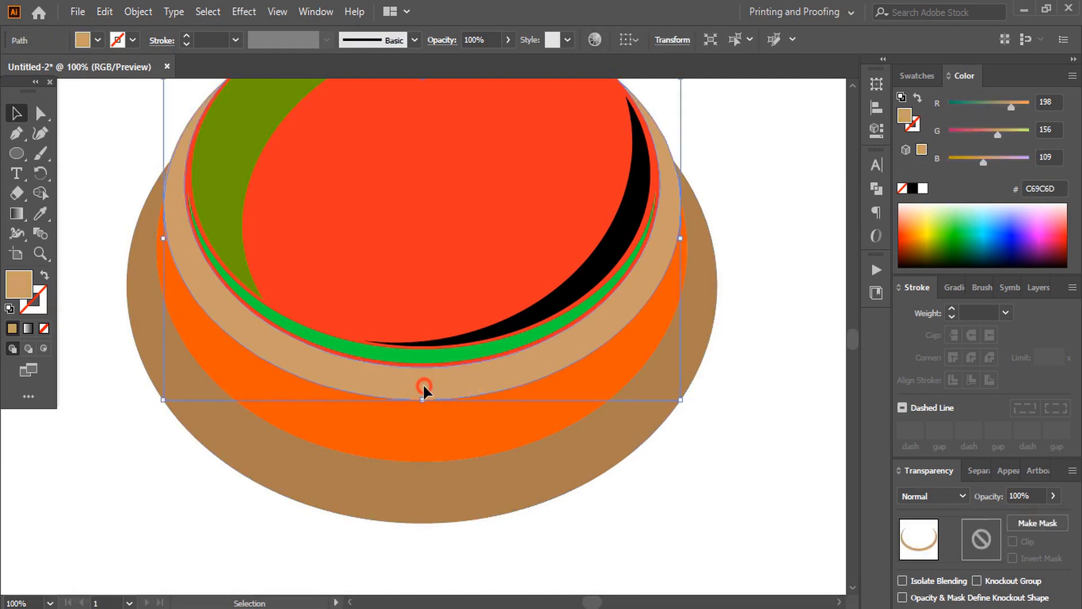
drag(423, 384, 422, 380)
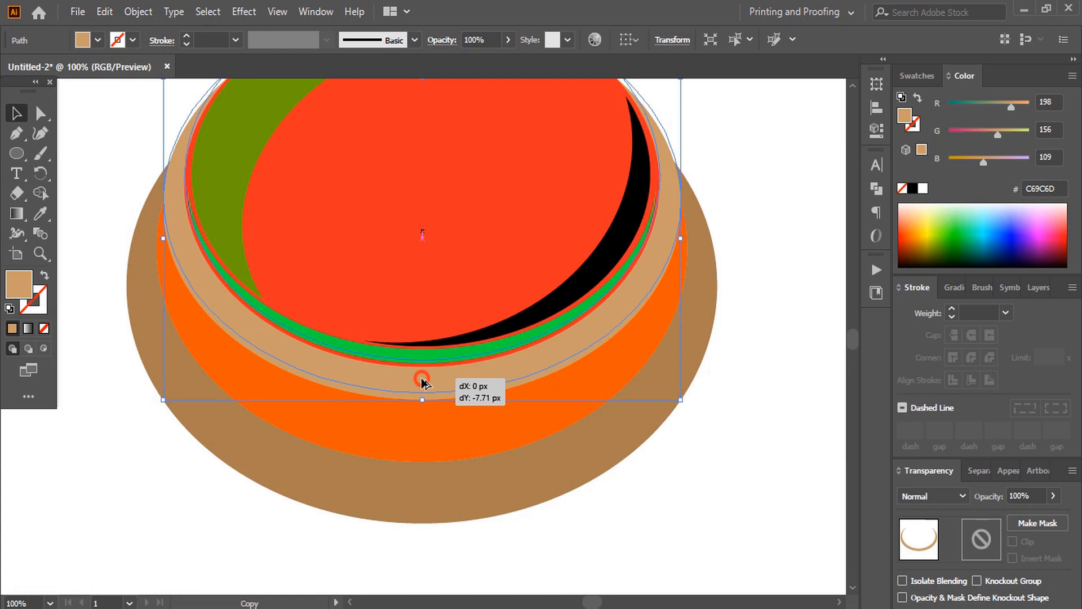
drag(422, 377, 420, 375)
scroll(130, 246, up, 3)
click(130, 246)
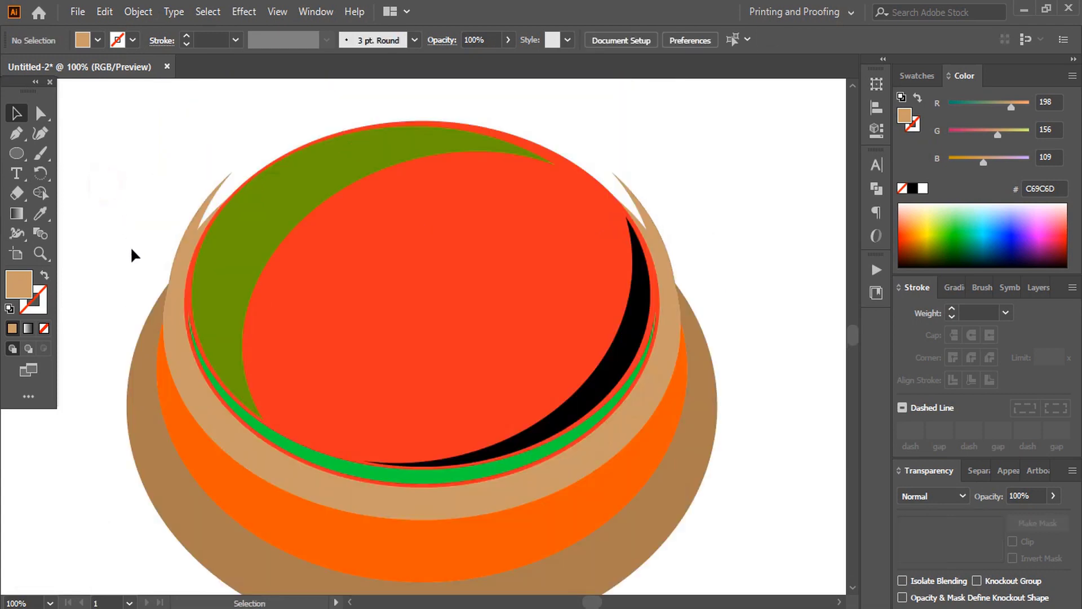
Step: Fill the tan ring's lower edge strip with BD7500 using Shape Builder on both rings, and delete the leftover ring copy
click(177, 326)
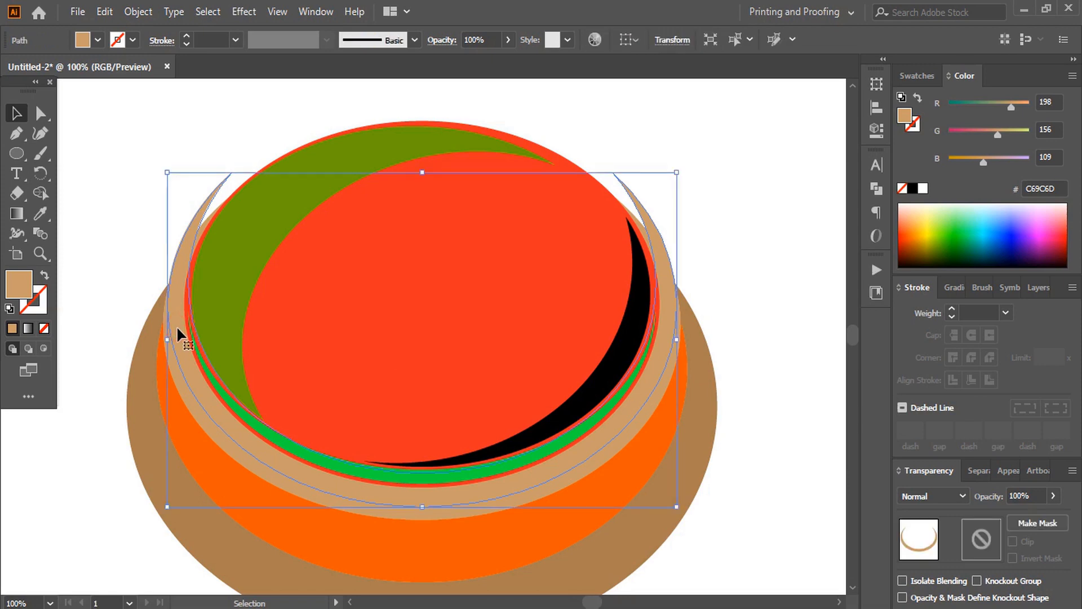
shift+click(680, 317)
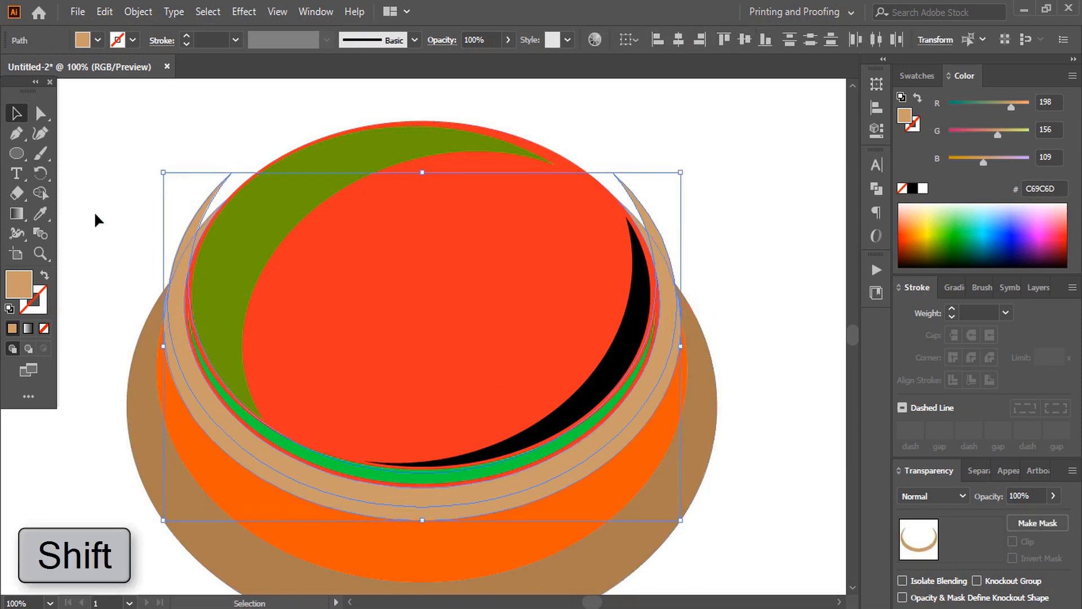
click(43, 193)
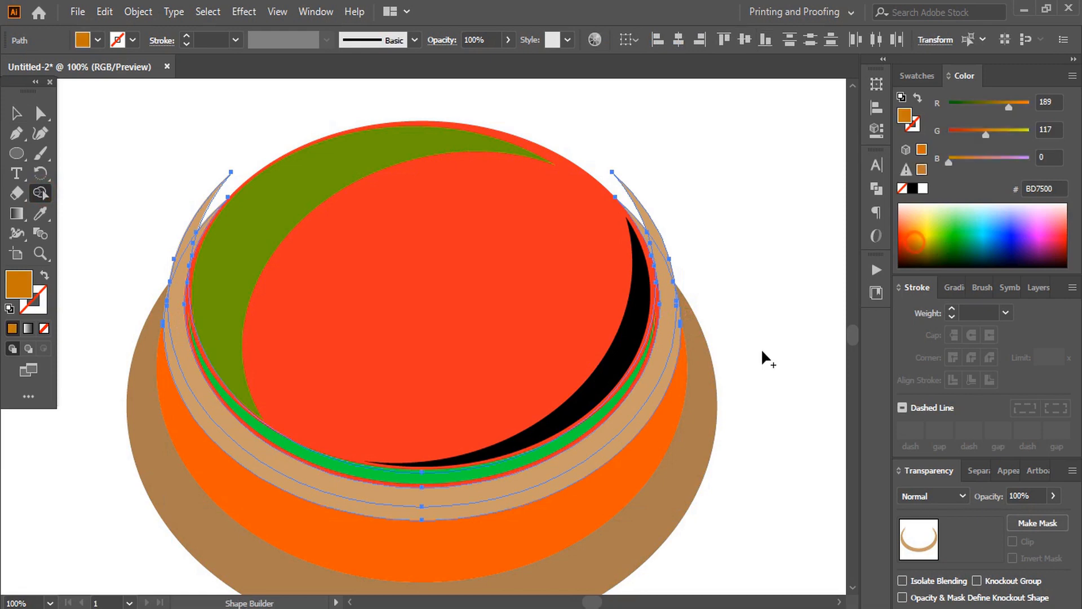
click(547, 484)
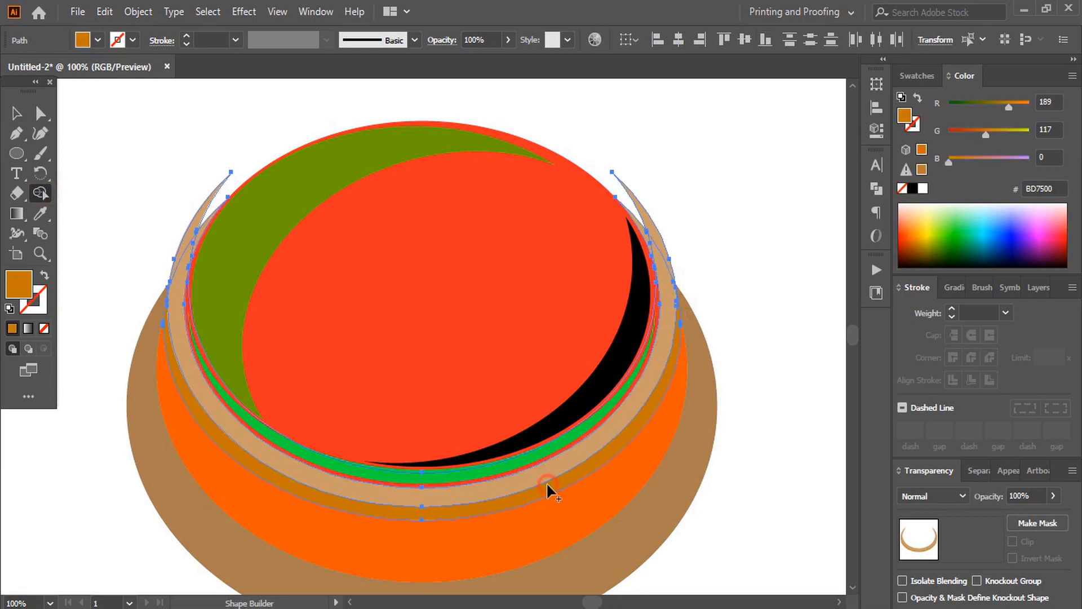
click(16, 112)
click(82, 169)
drag(292, 253, 492, 292)
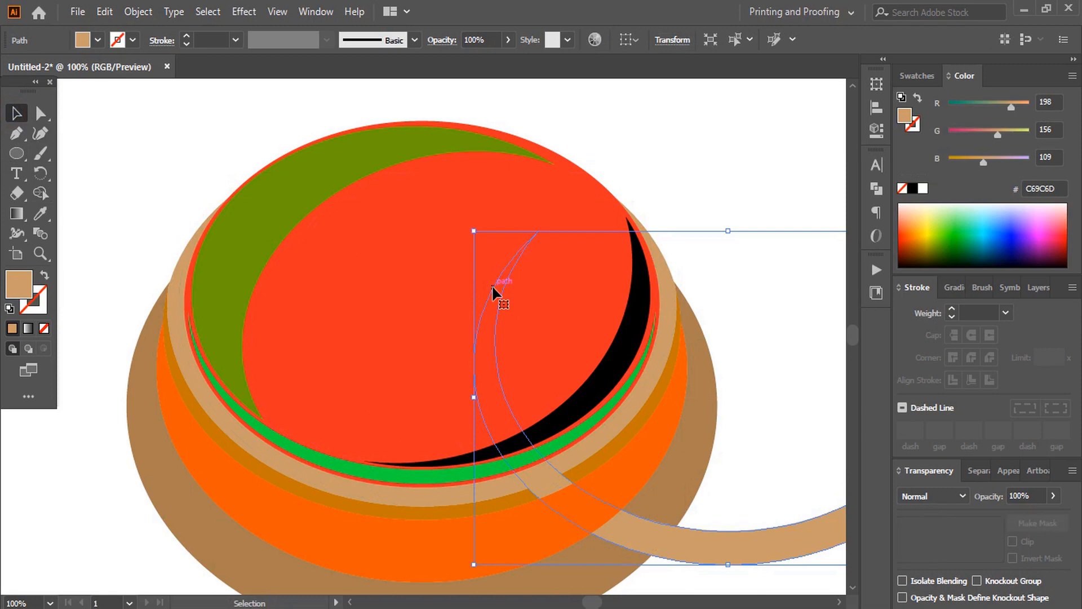
key(Delete)
Step: Draw a wide ellipse over the button's base, remove its fill and give it a C69C6D stroke
key(ctrl+minus)
click(12, 154)
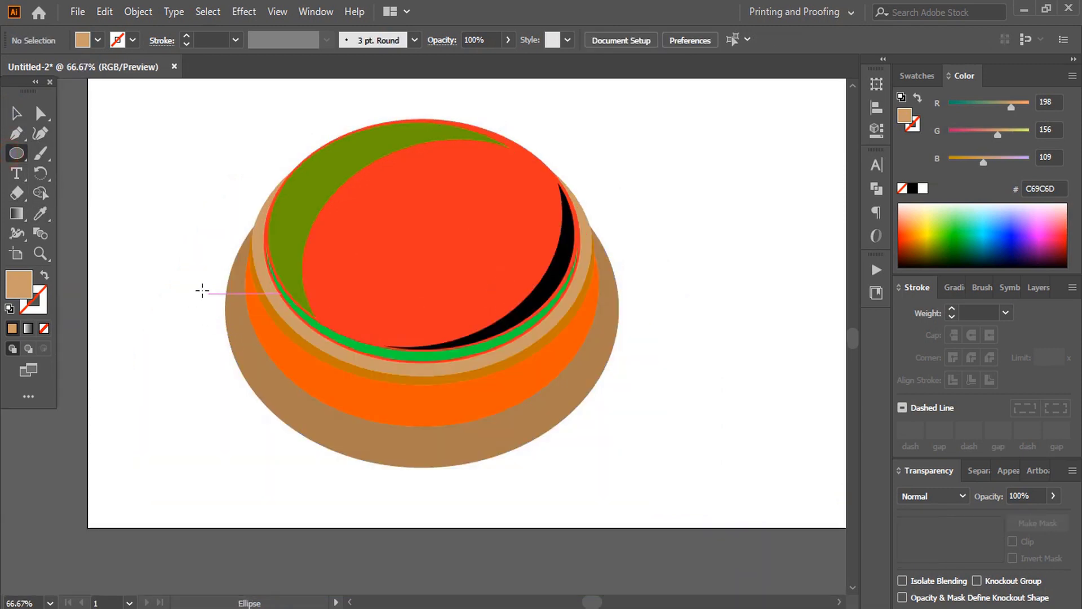
drag(223, 231, 613, 476)
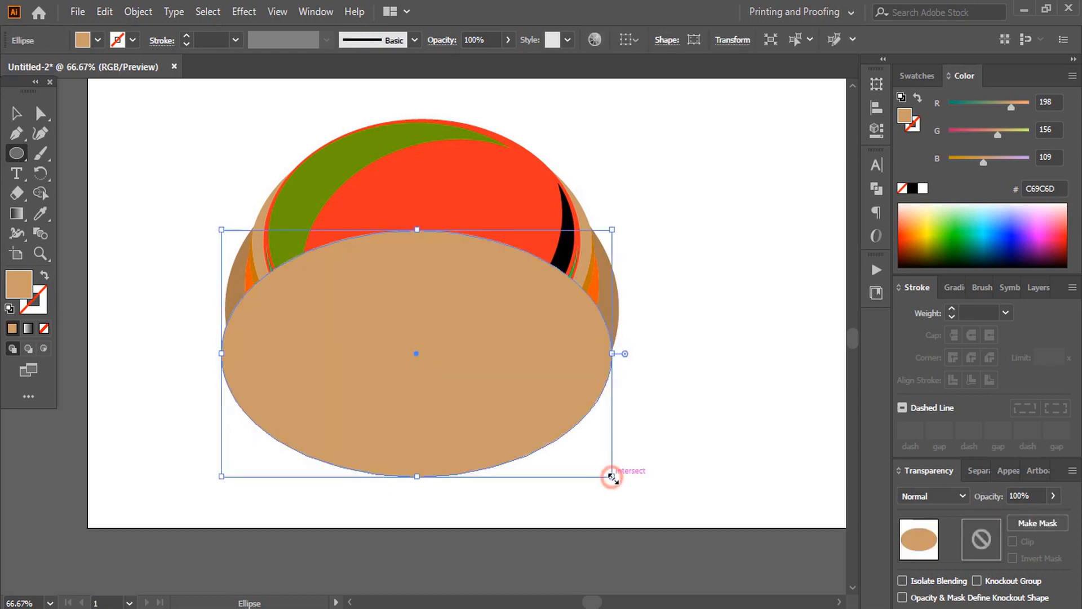
click(44, 328)
click(35, 308)
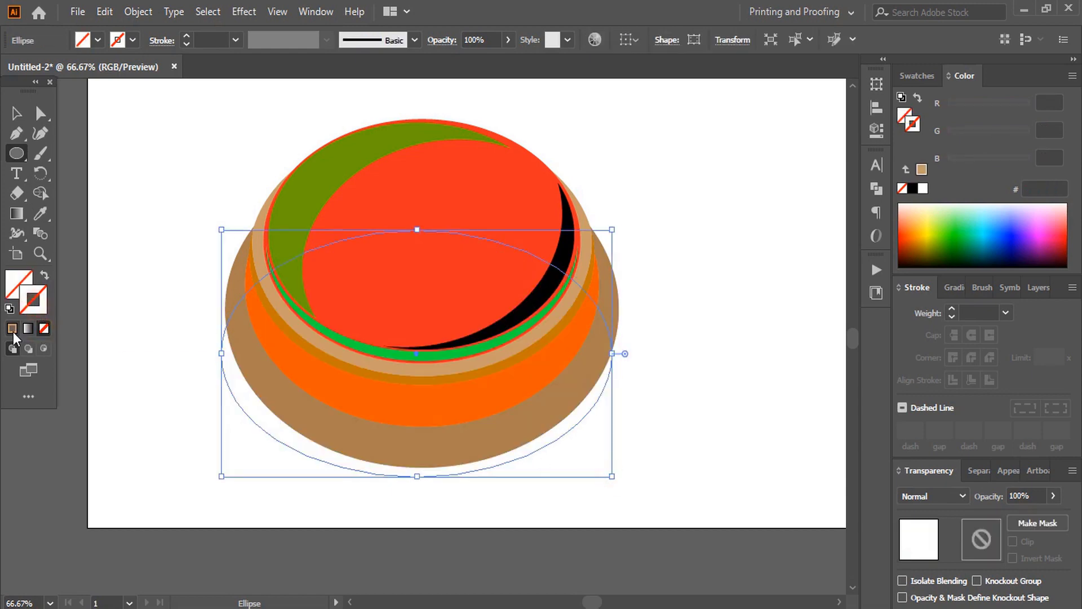
click(12, 328)
click(16, 113)
click(169, 158)
Step: Stretch the outline ellipse upward and adjust its width to match the base, with its lower edge slightly below the base
scroll(588, 283, up, 3)
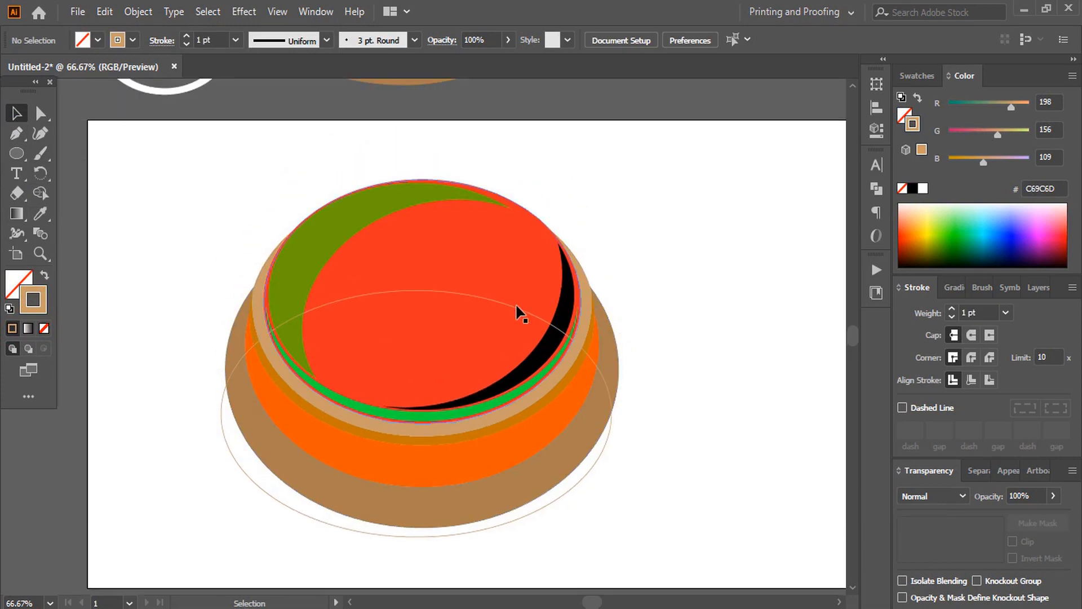
click(512, 307)
drag(418, 289, 423, 212)
key(Up)
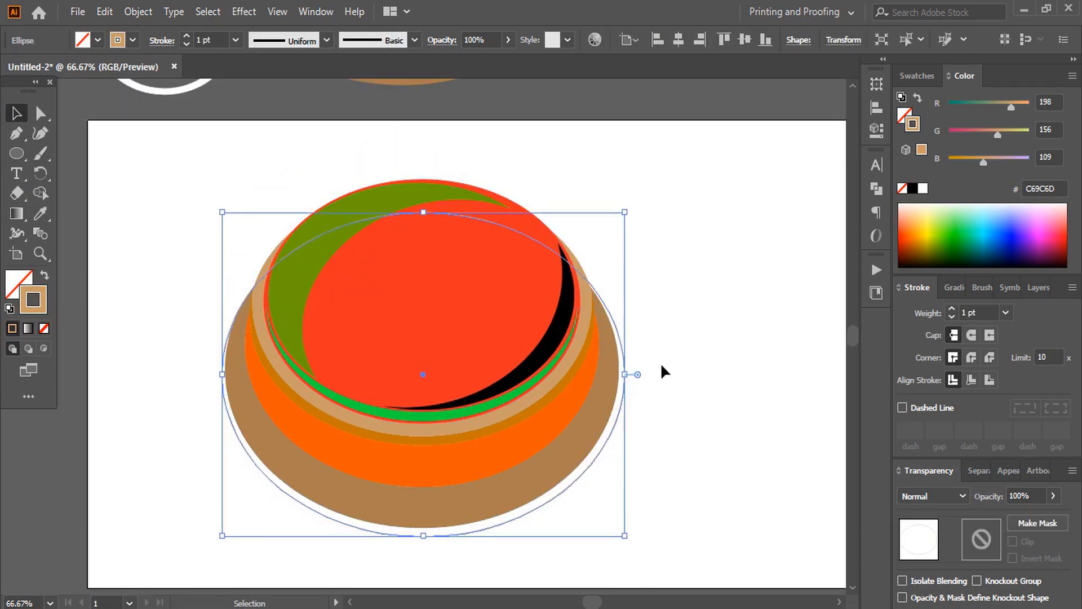
drag(626, 375, 622, 379)
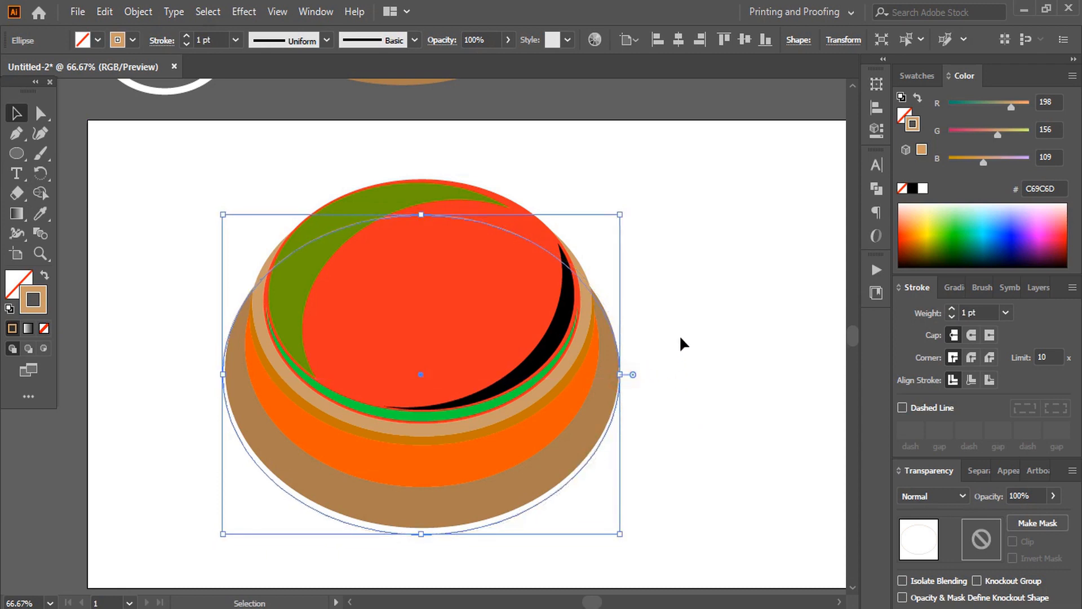
click(680, 338)
Step: Fill the strip between the base and the outline ellipse with black using Shape Builder, and delete the leftover outline
scroll(440, 515, down, 1)
drag(440, 515, 414, 499)
click(40, 192)
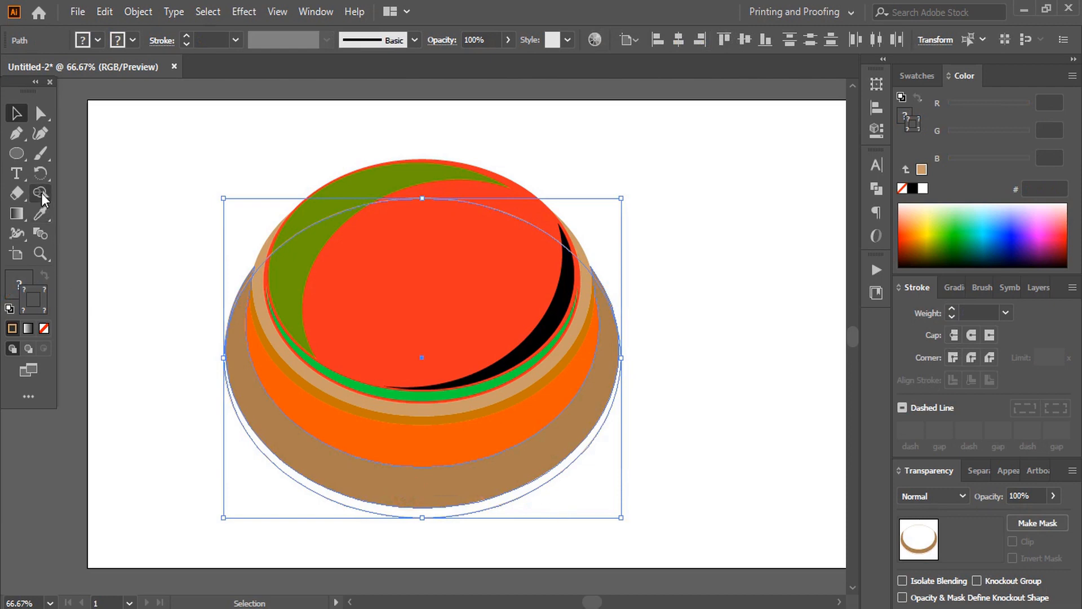
click(912, 188)
click(519, 491)
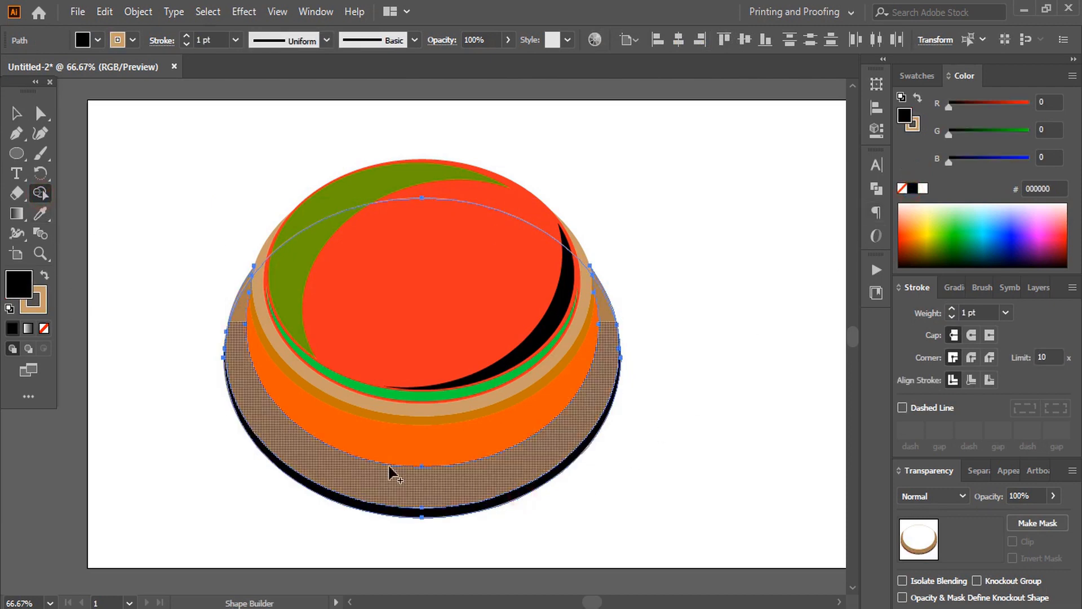
click(17, 113)
click(135, 220)
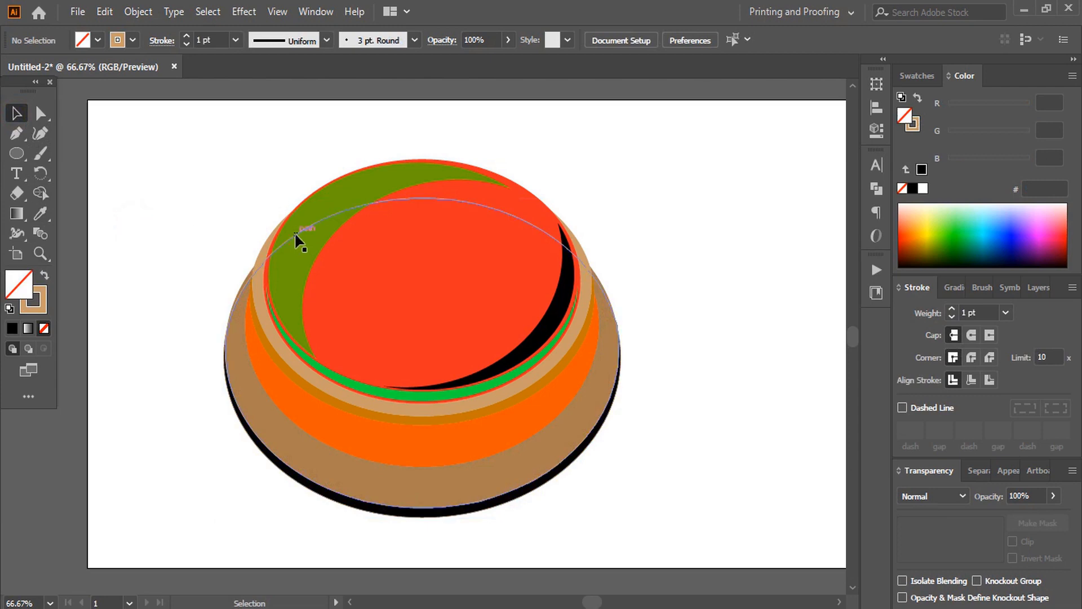
drag(299, 235, 277, 136)
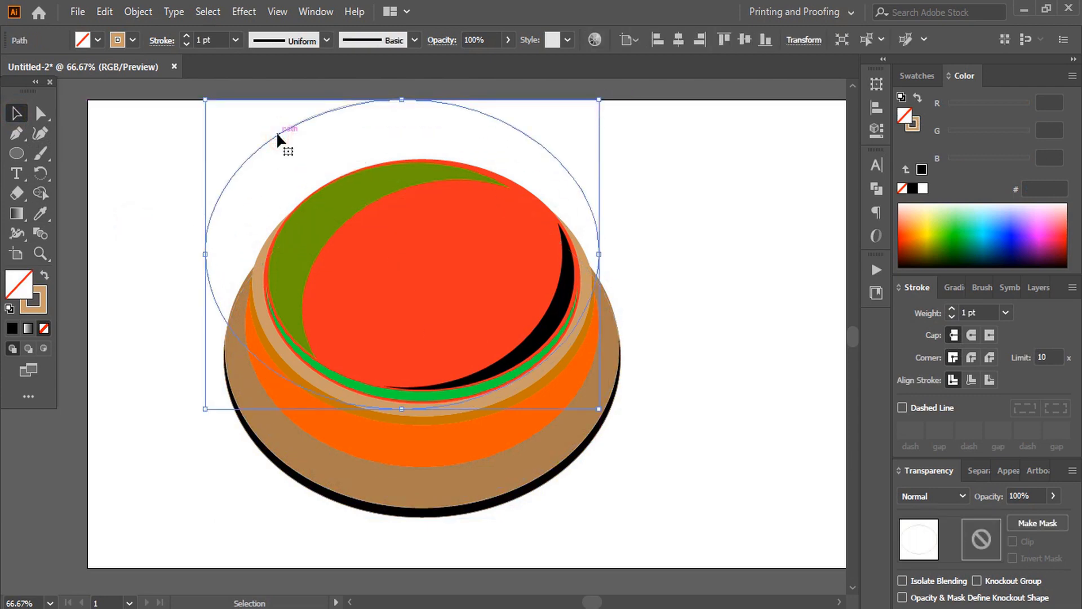
key(Delete)
Step: Copy the large red ellipse of the button's top and paste the copy in place over the original
key(ctrl+plus)
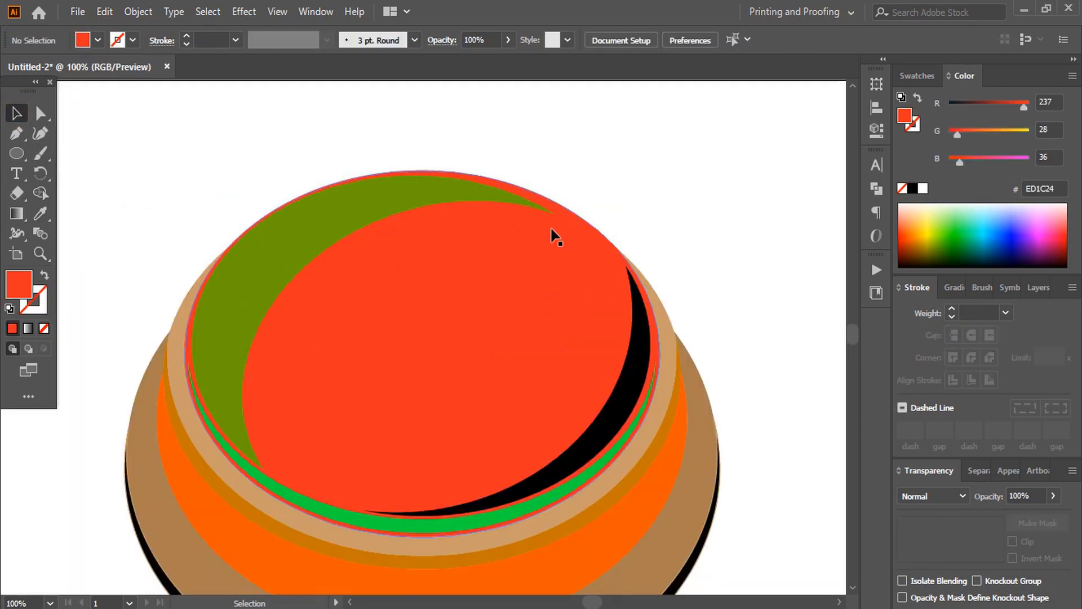
click(534, 274)
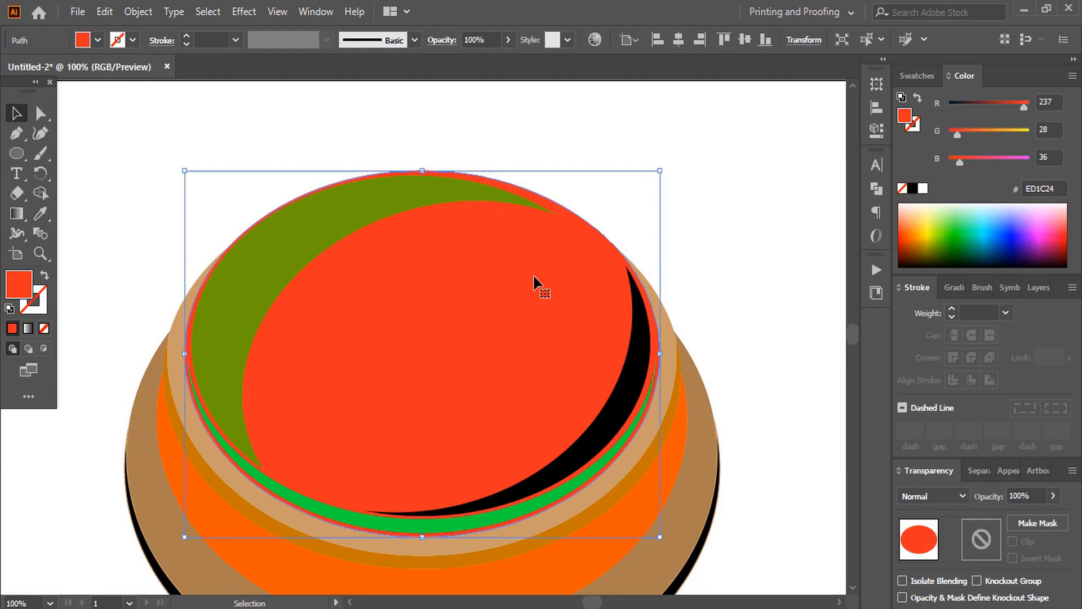
click(139, 12)
click(131, 92)
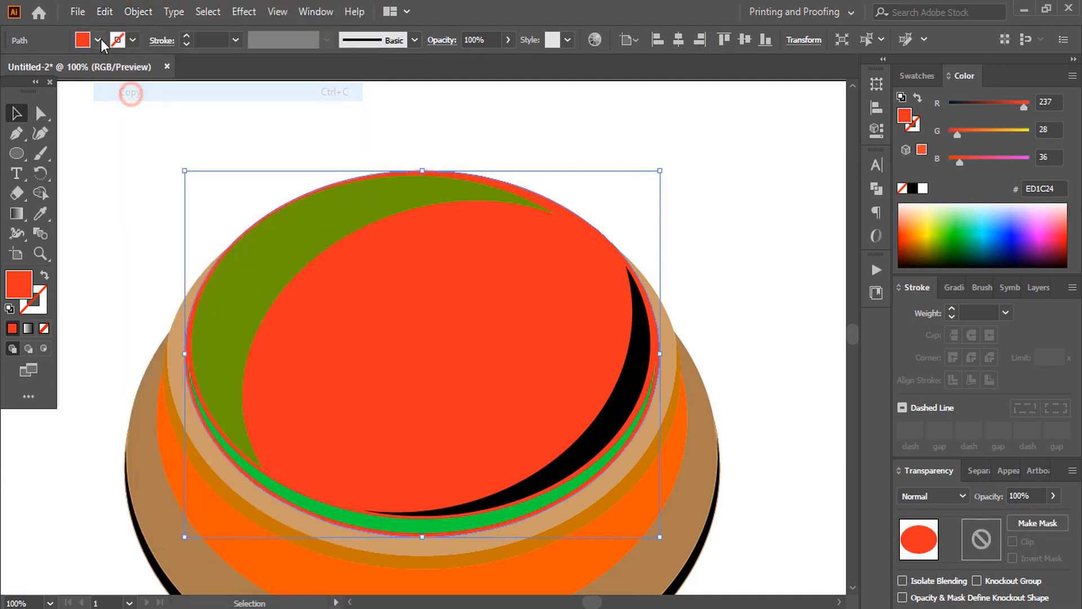
click(105, 12)
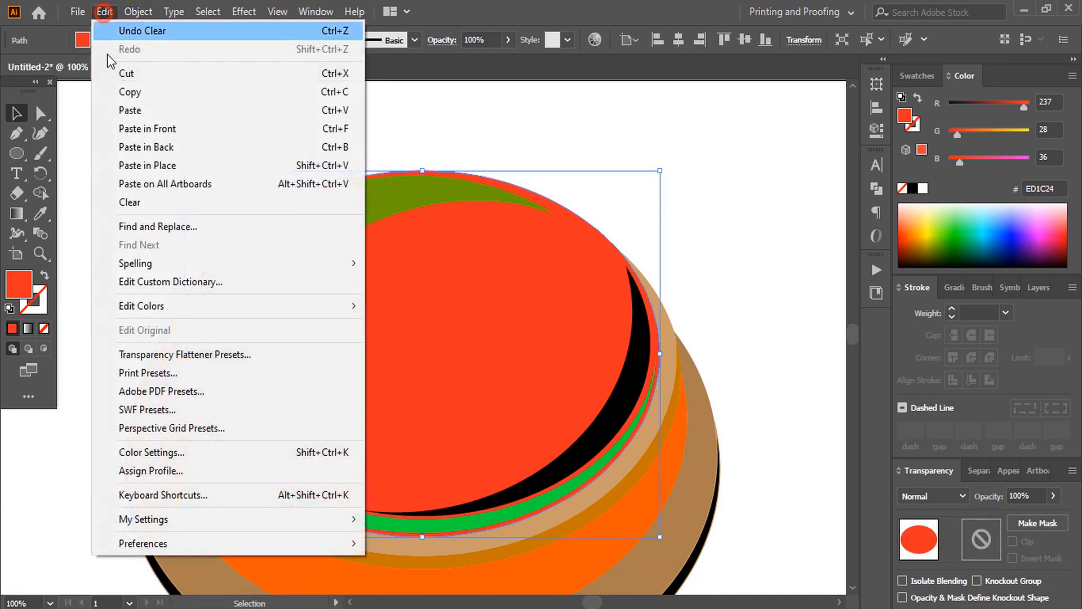
click(164, 168)
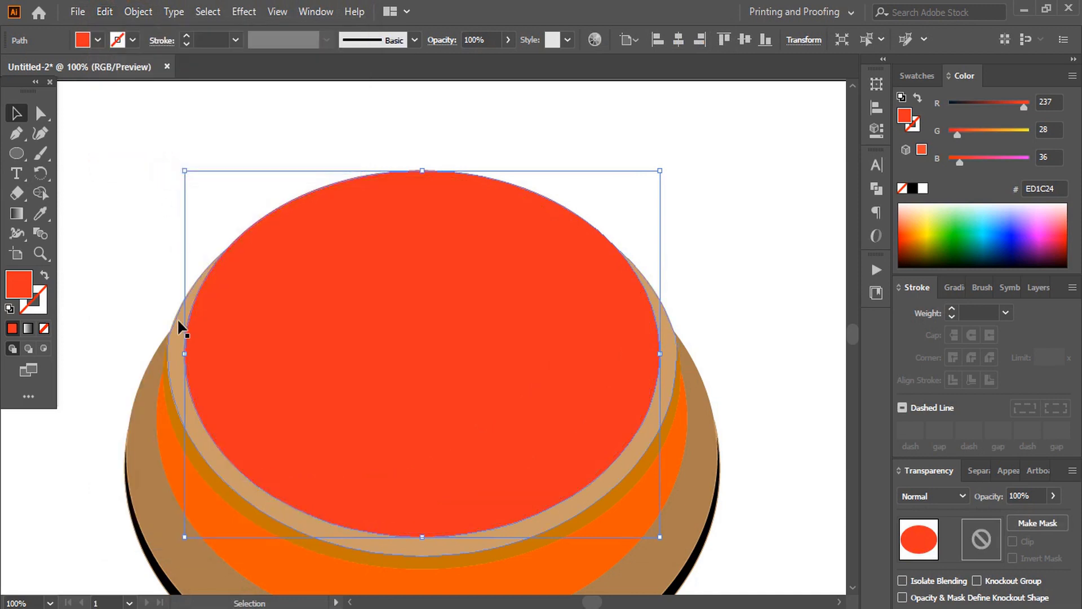
Step: Remove the copied ellipse's fill and give it a black 000000 stroke
click(44, 328)
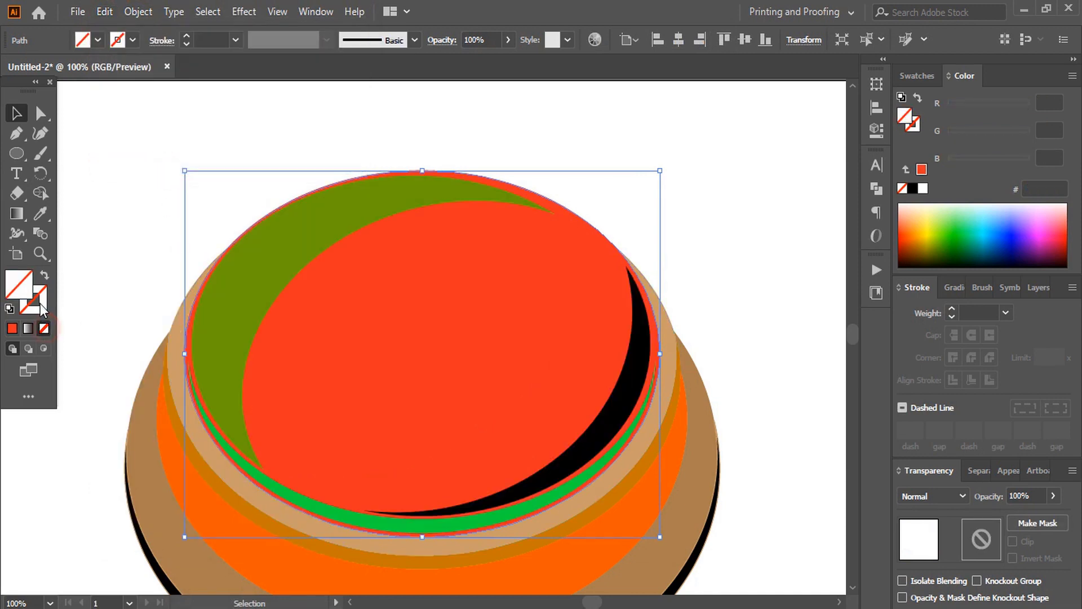
click(12, 327)
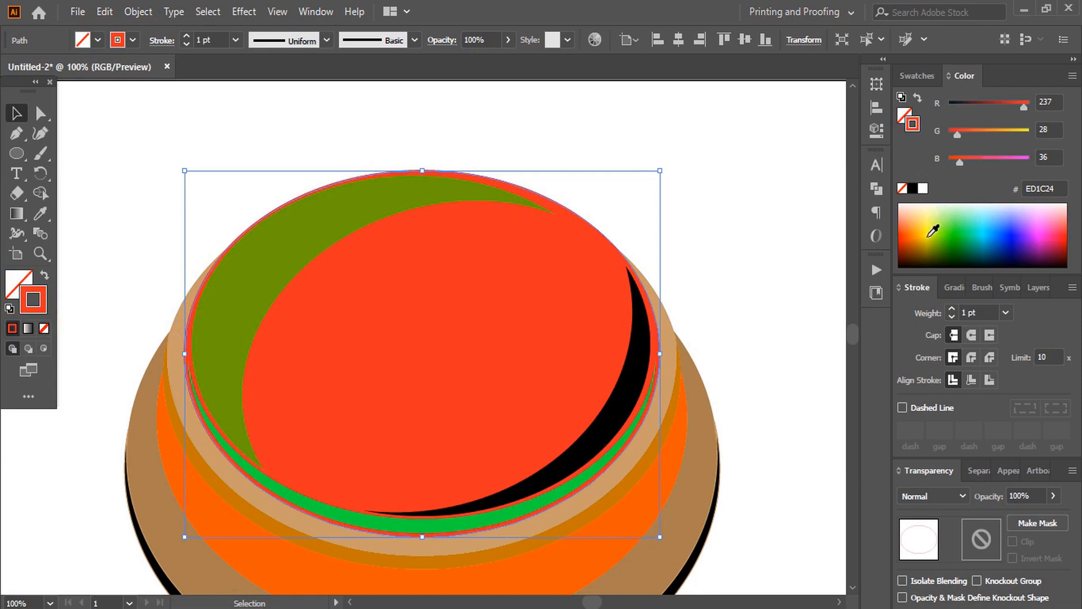
click(913, 189)
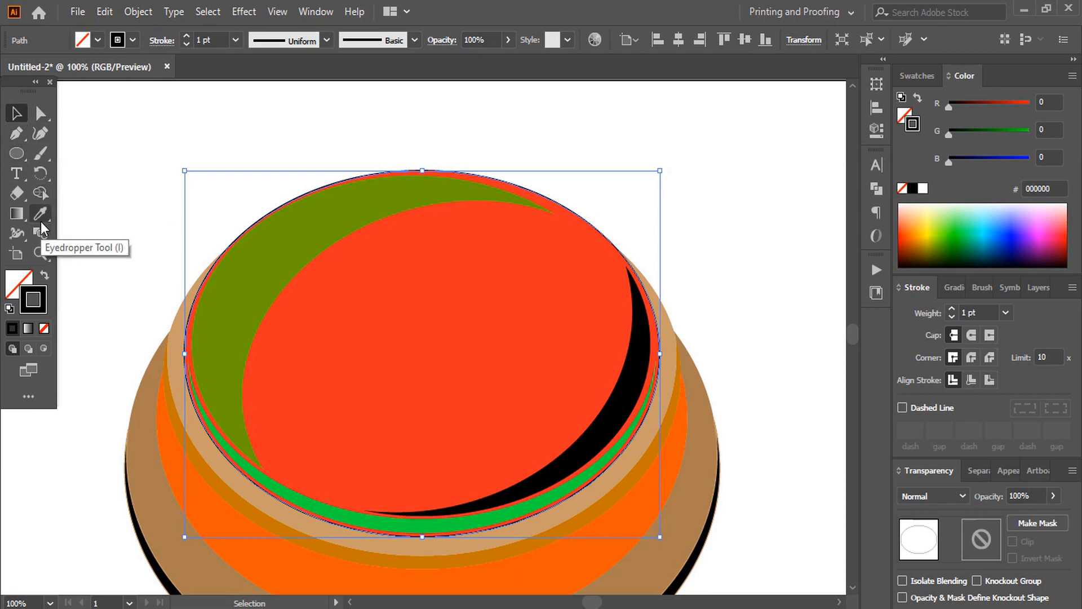
Step: Cut the black outline ellipse at its left anchor and right edge with Scissors, and delete the upper part
mouse_move(19, 198)
mouse_down()
mouse_move(37, 212)
mouse_move(73, 210)
mouse_up()
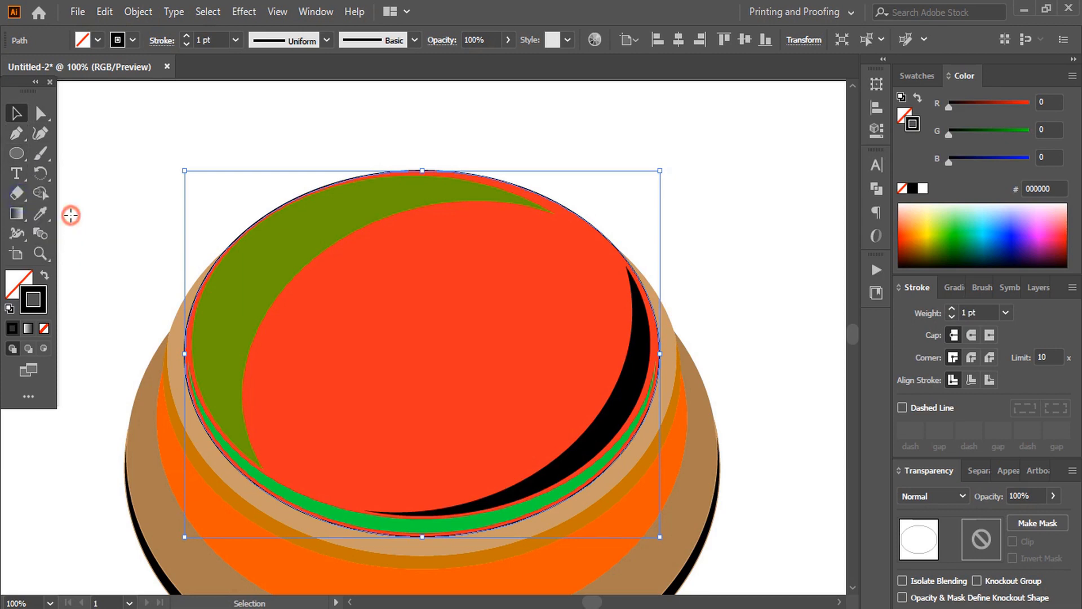
click(183, 354)
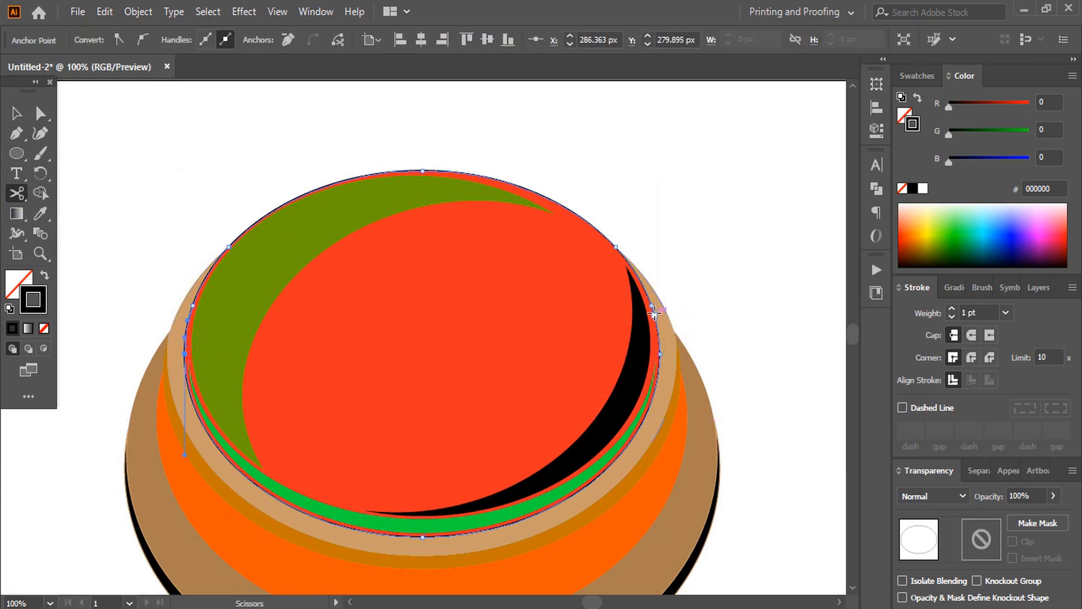
click(644, 284)
click(16, 113)
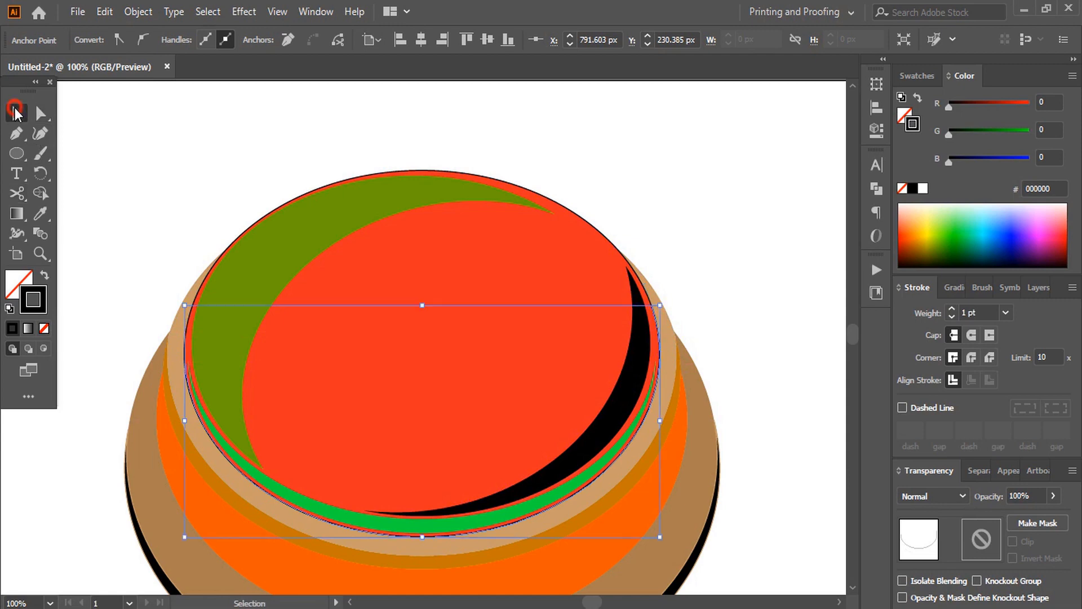
click(411, 145)
drag(558, 207, 592, 140)
key(Delete)
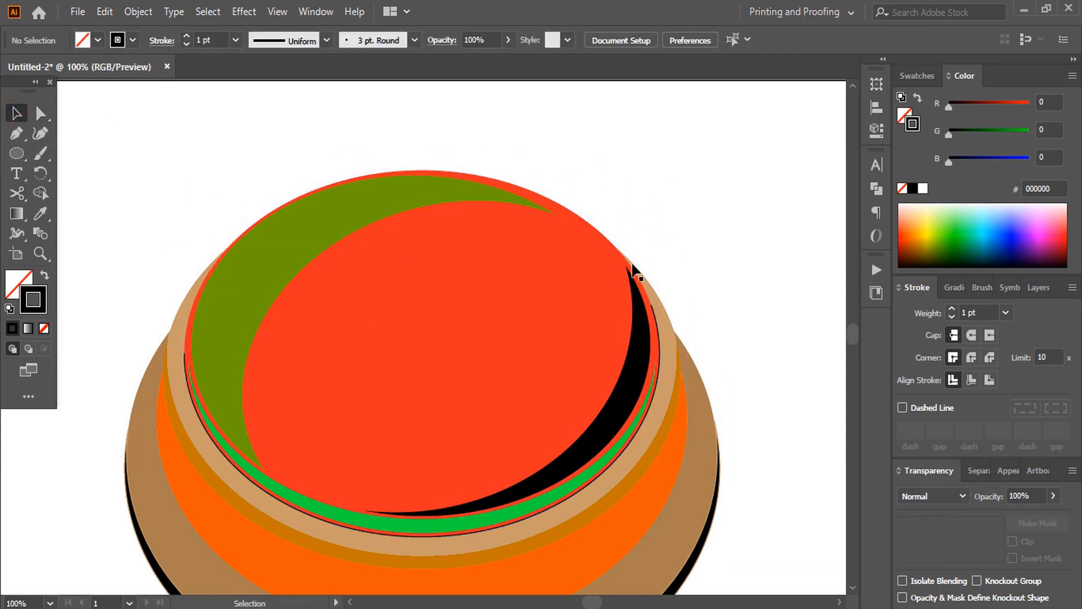
Step: Set the remaining lower arc's stroke weight to 3 pt and apply the width profile tapered at both ends
click(659, 334)
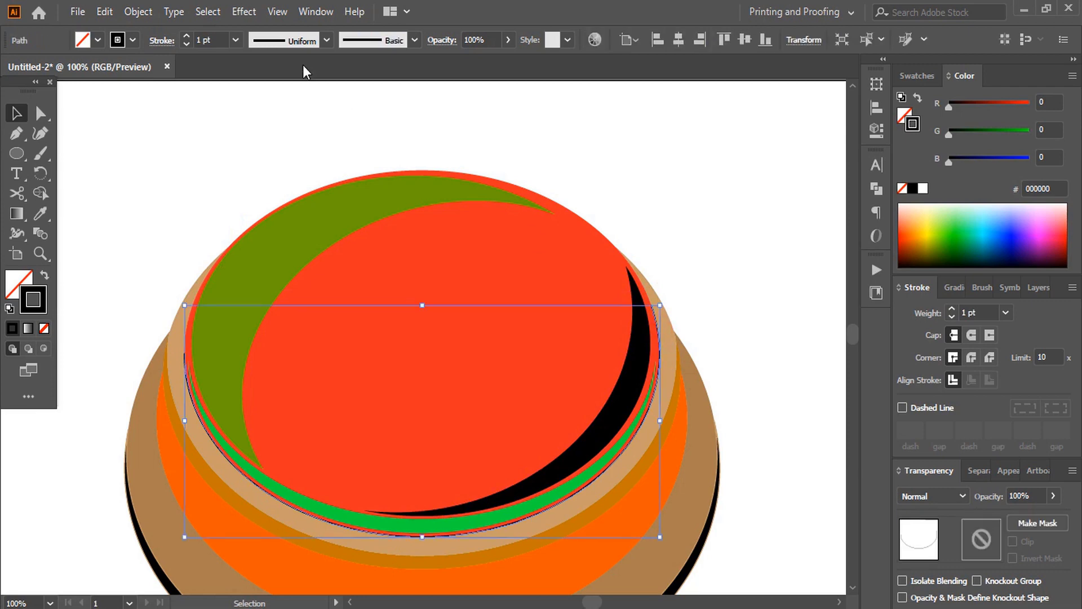
click(185, 36)
click(185, 36)
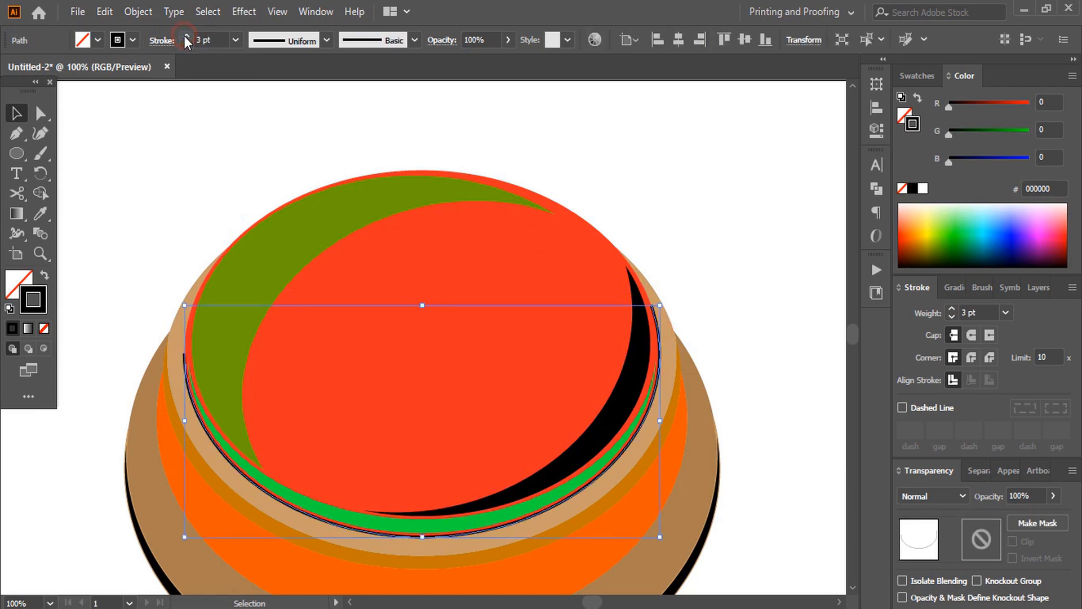
click(326, 41)
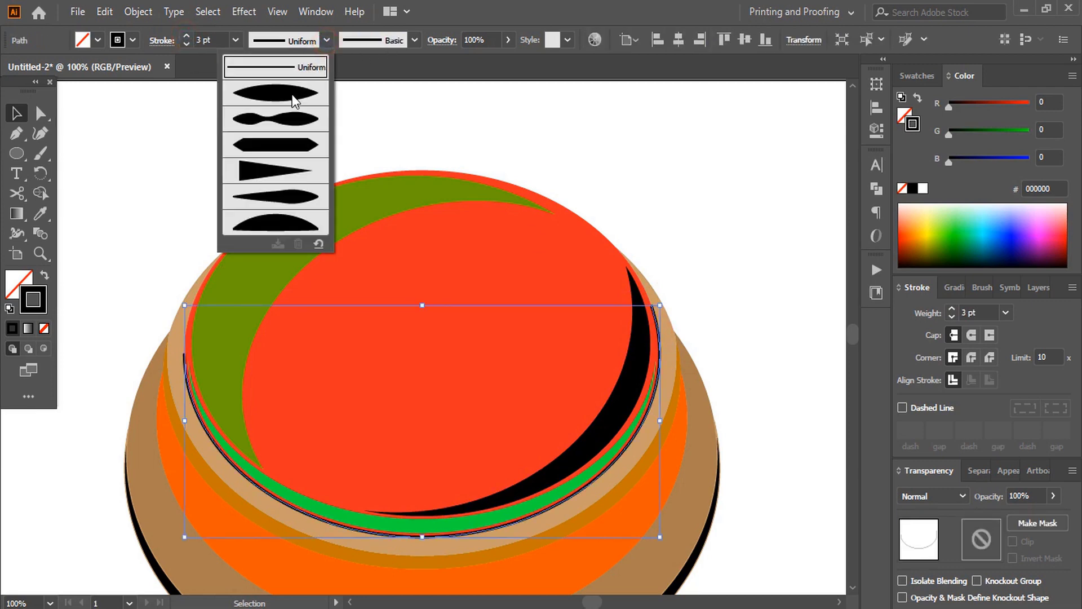
click(290, 91)
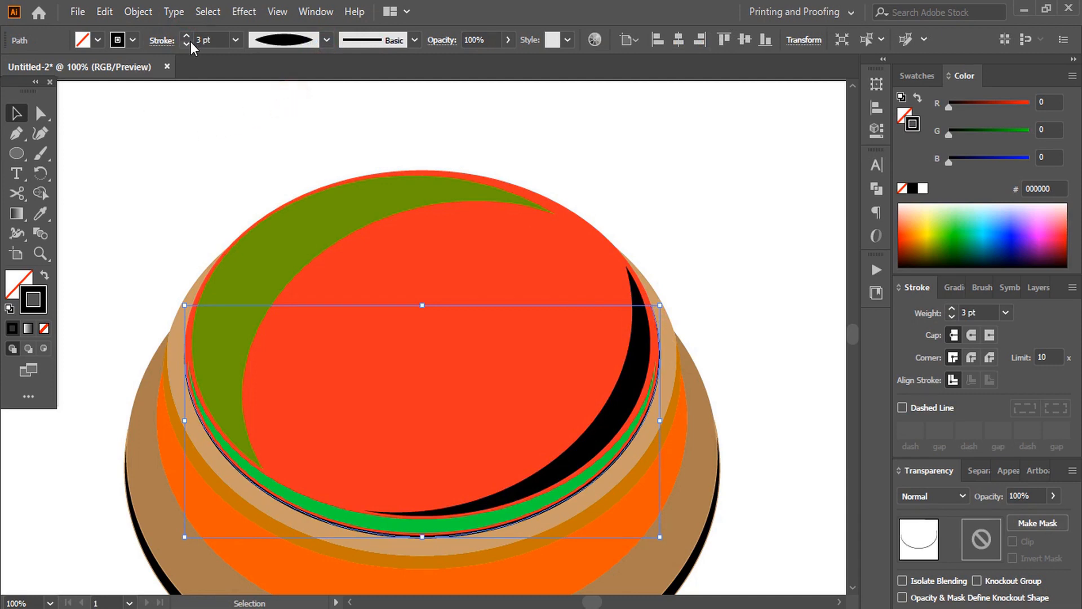
Step: Increase the arc's stroke weight to 4 pt and expand its appearance into a filled shape
click(139, 11)
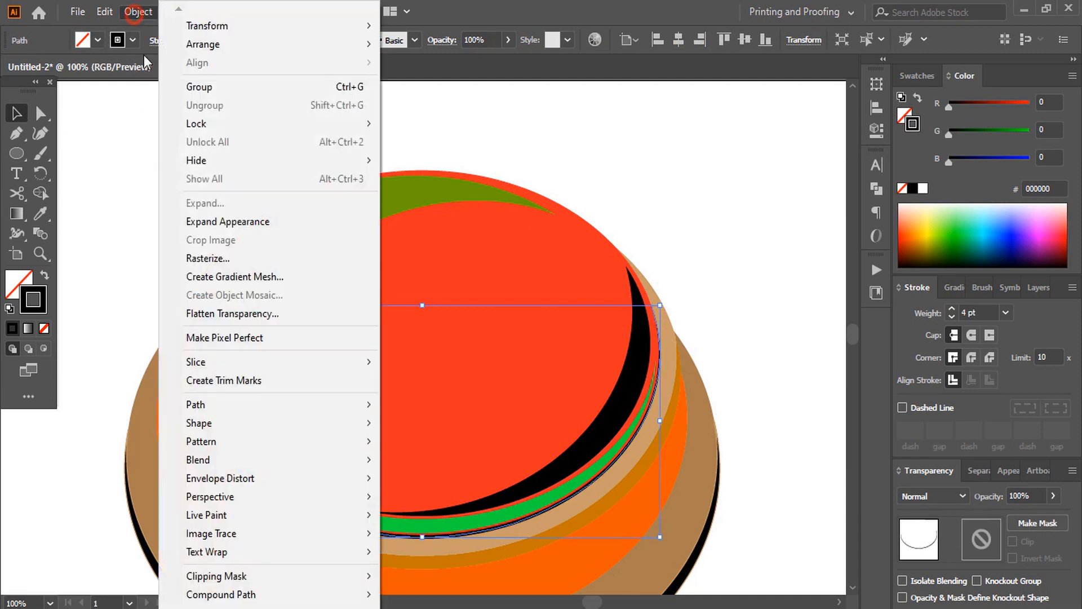
click(225, 222)
click(732, 285)
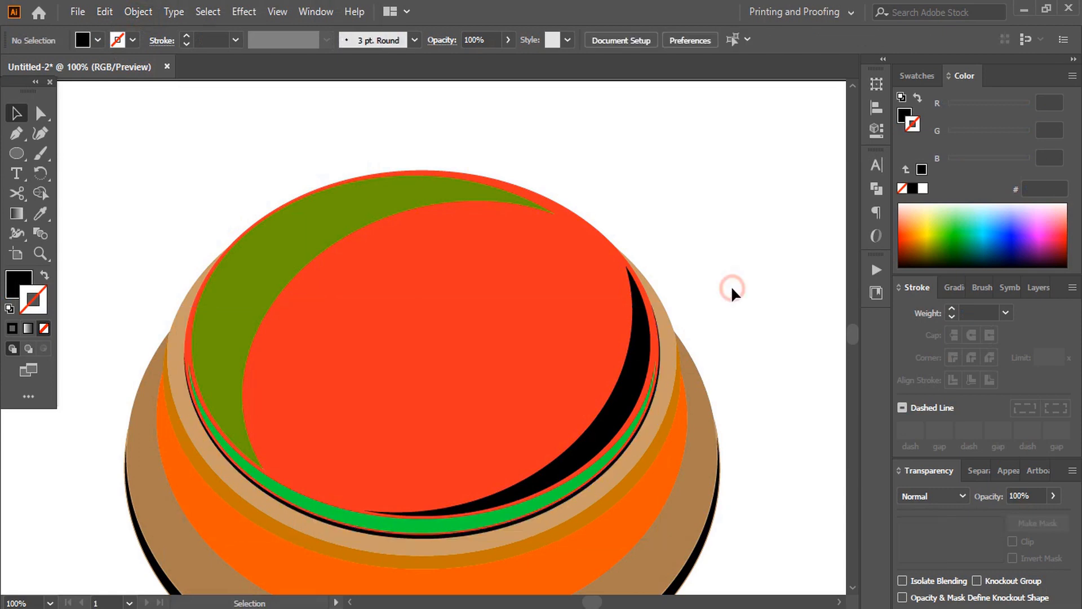
Step: Draw a tiny ellipse near the centre of the red top with the Ellipse tool
key(ctrl+minus)
key(l)
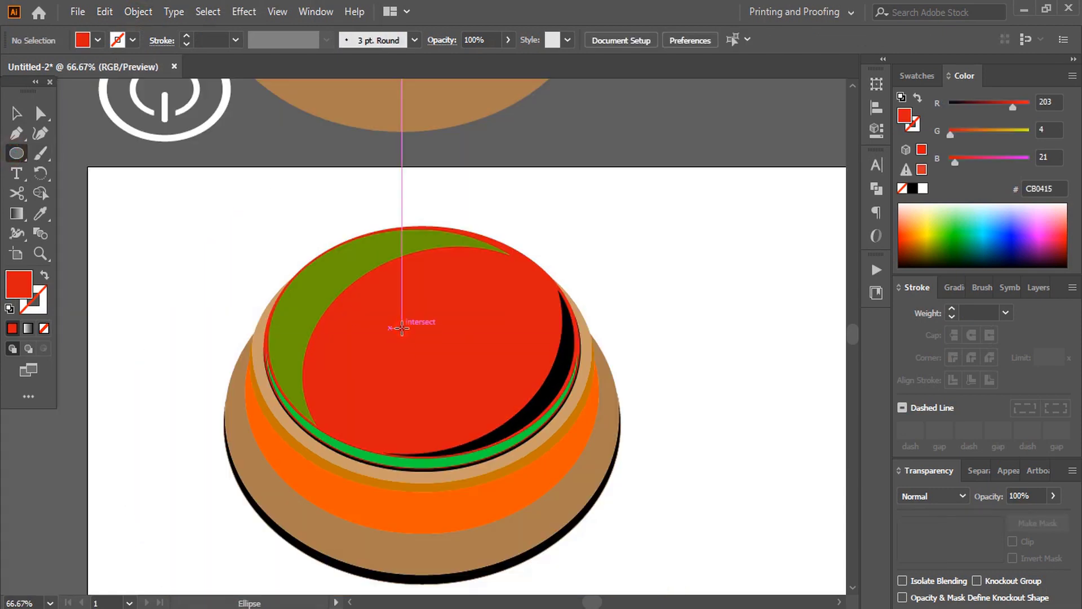
drag(405, 330, 411, 332)
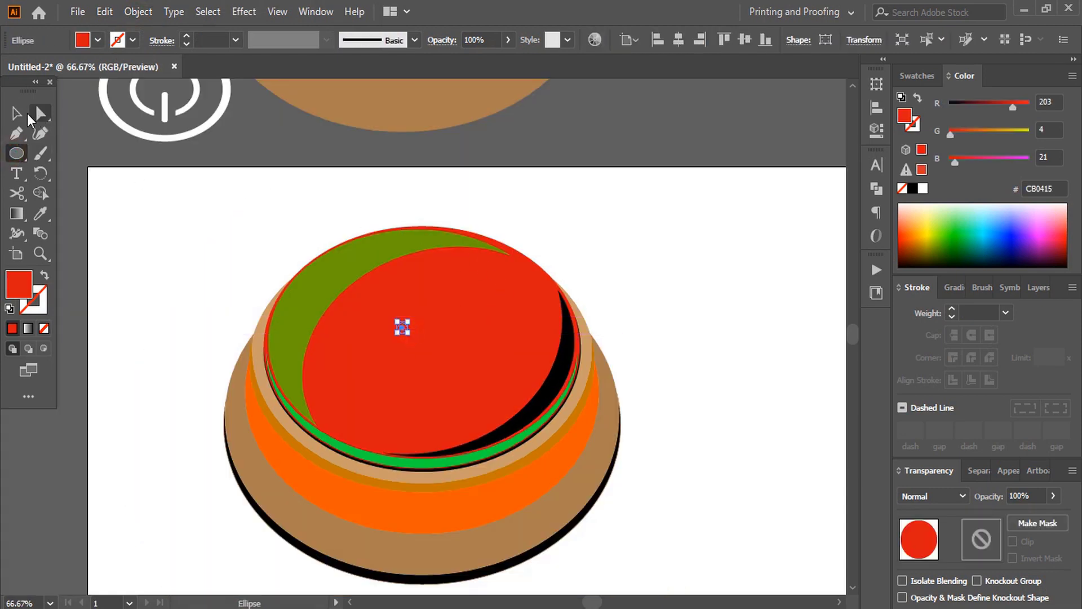
click(16, 114)
click(249, 283)
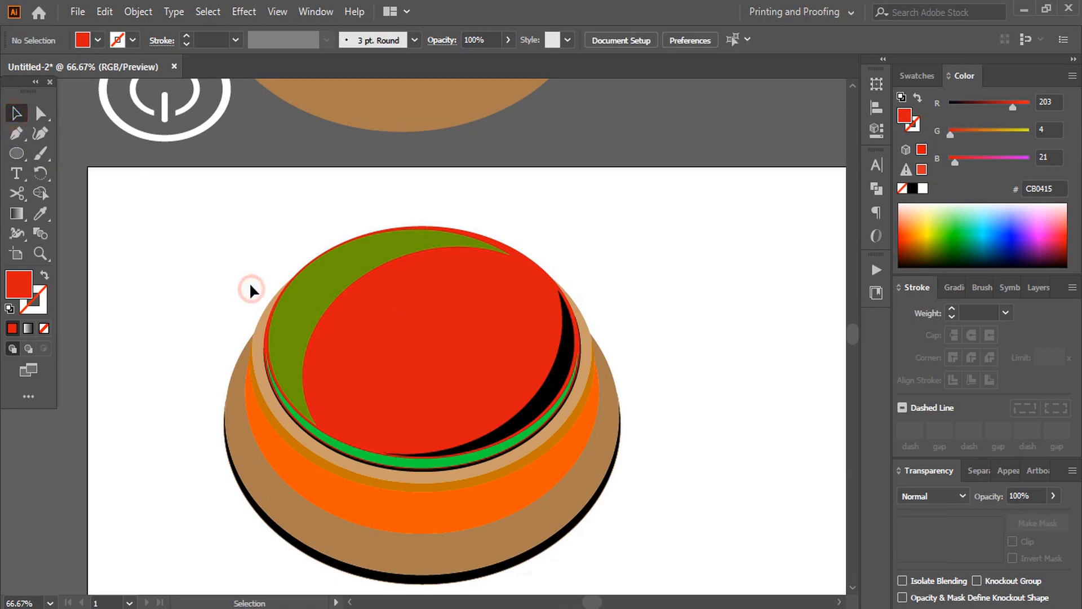
Step: Recolour the tiny ellipse orange with red 255, green 79 and blue 21 (FF4F15)
click(402, 331)
click(968, 132)
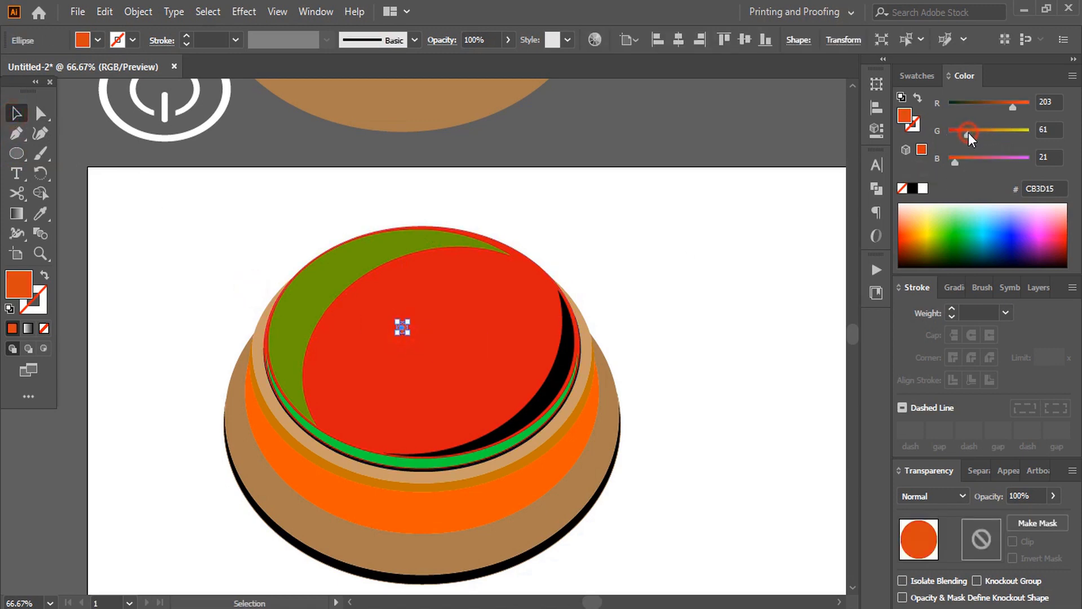
drag(970, 133, 974, 133)
drag(1015, 104, 1032, 107)
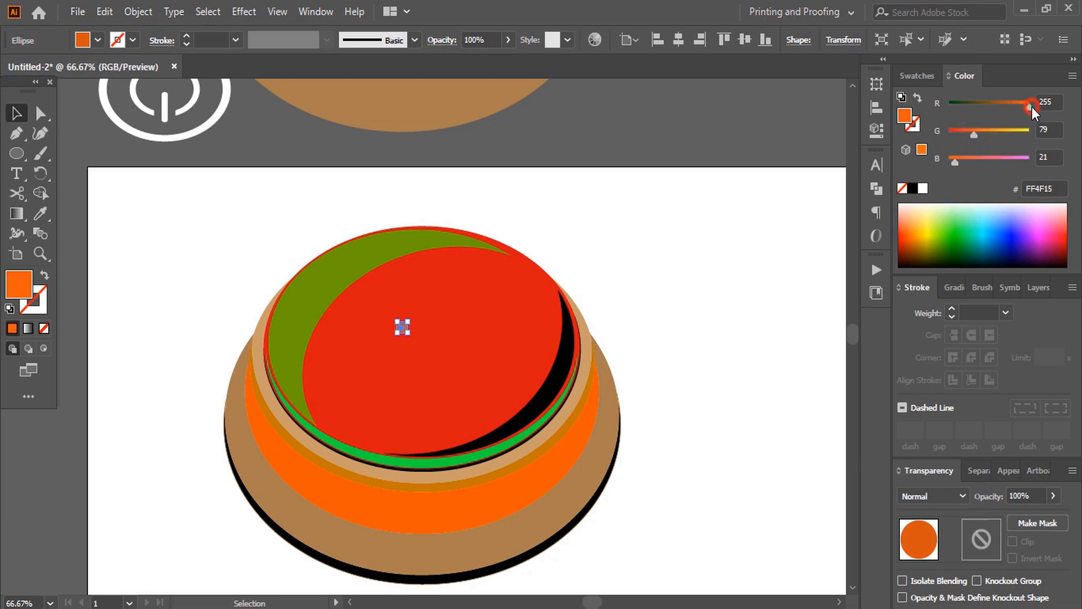
Step: Blend the tiny orange ellipse at the centre with the large red top ellipse using the Blend tool
click(655, 307)
shift+click(423, 336)
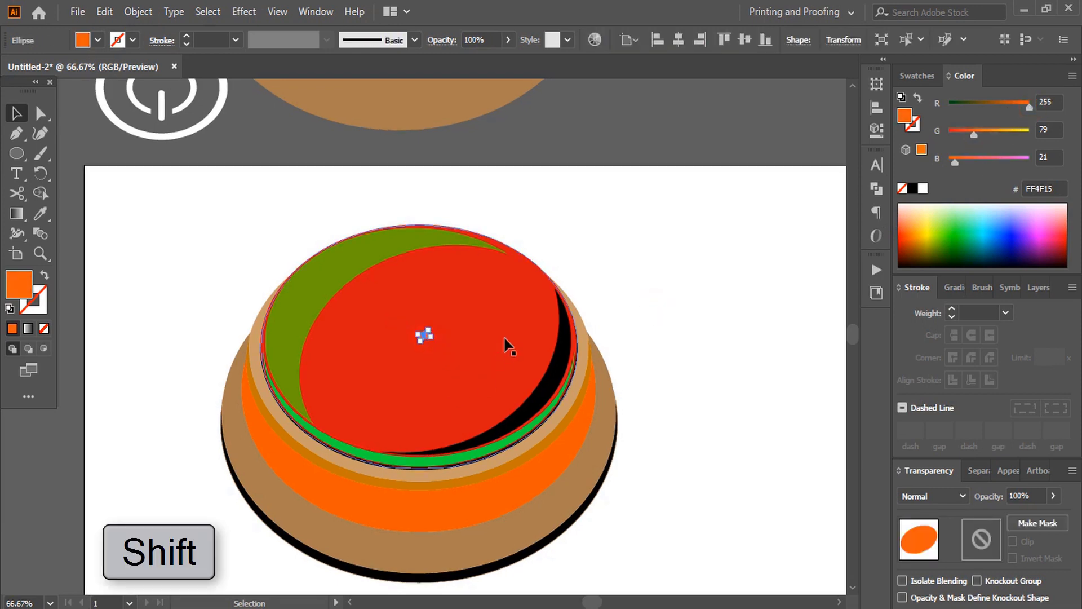
shift+click(505, 327)
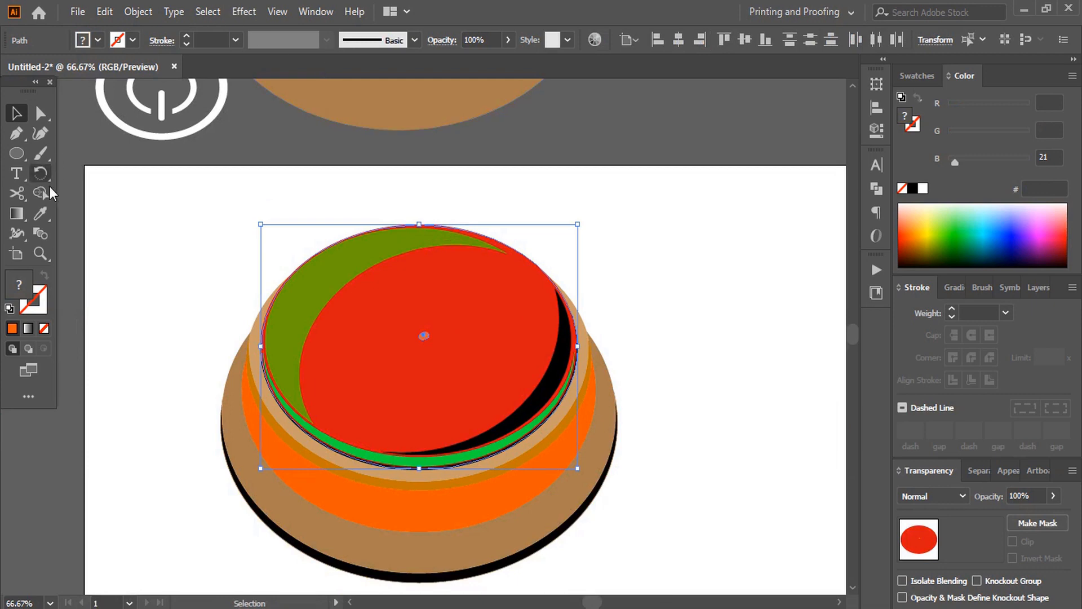
click(40, 233)
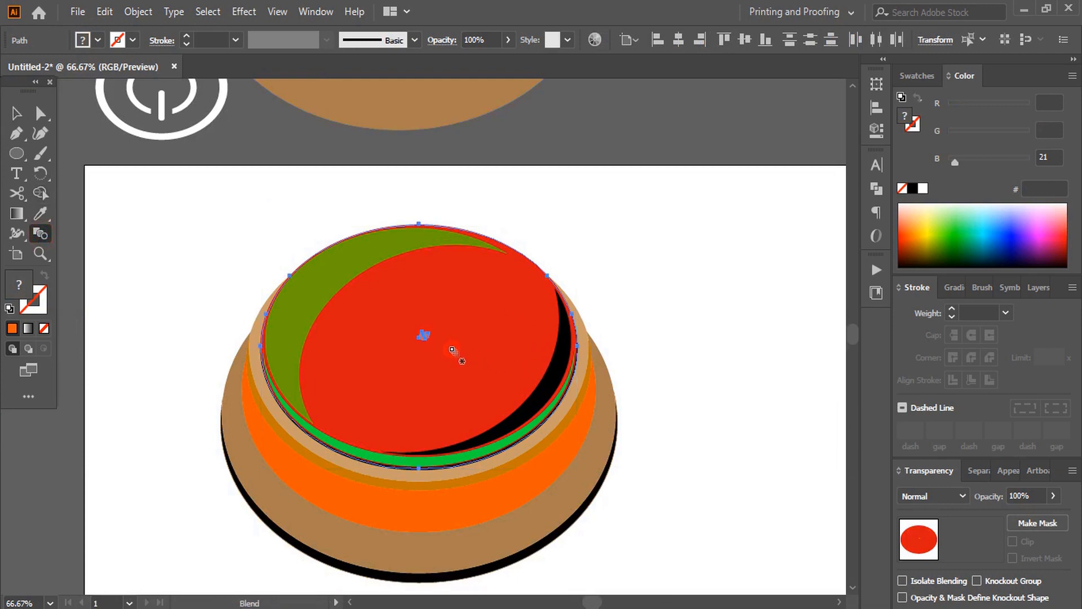
click(425, 337)
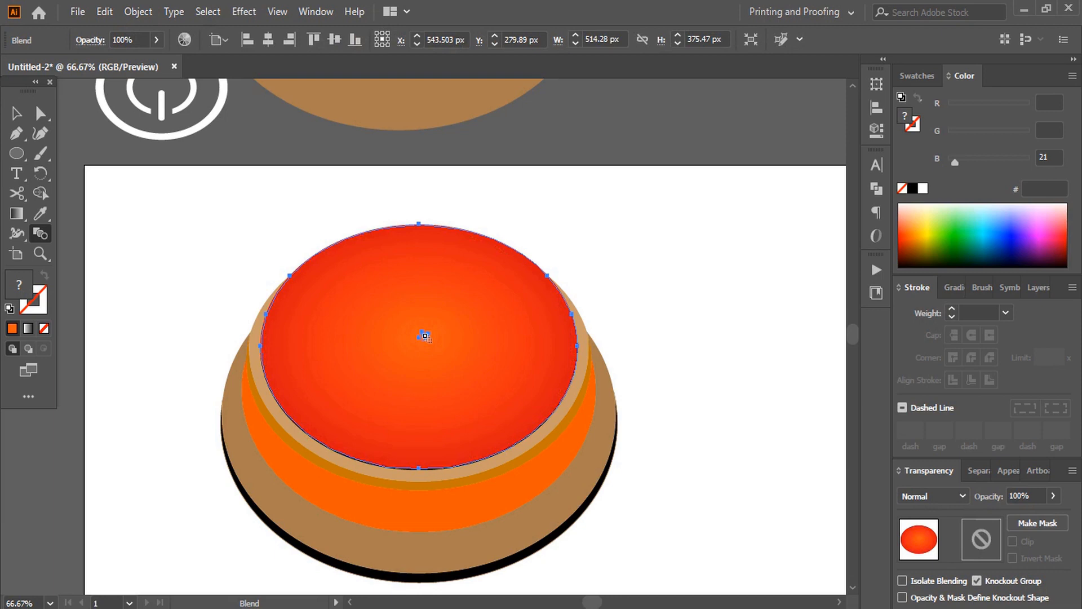
Step: Lock the blended red-orange top so the shapes hidden beneath it can be selected
key(v)
click(194, 290)
click(398, 293)
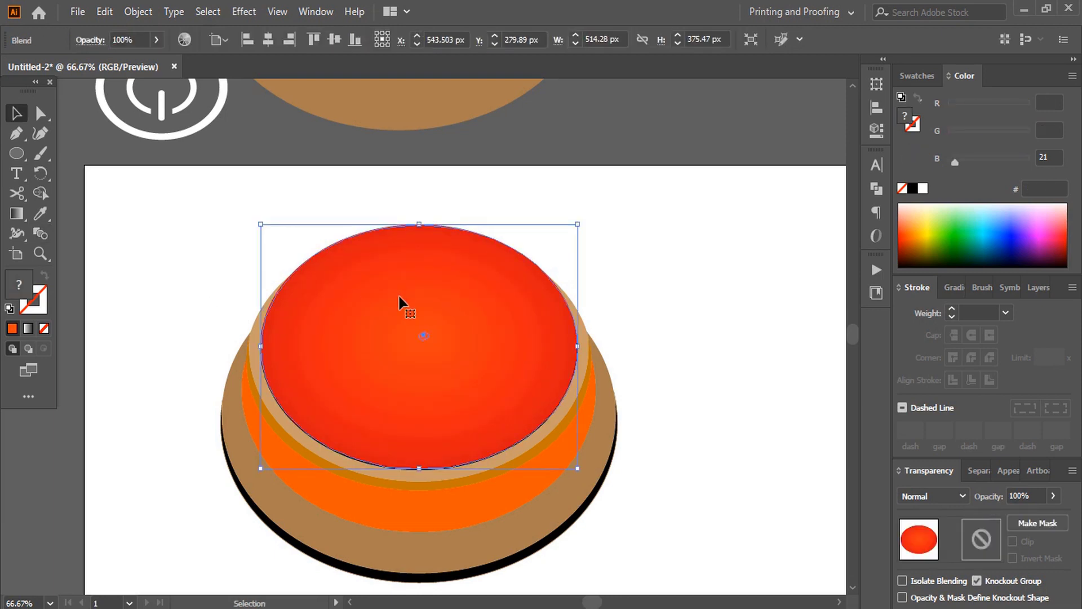
click(138, 12)
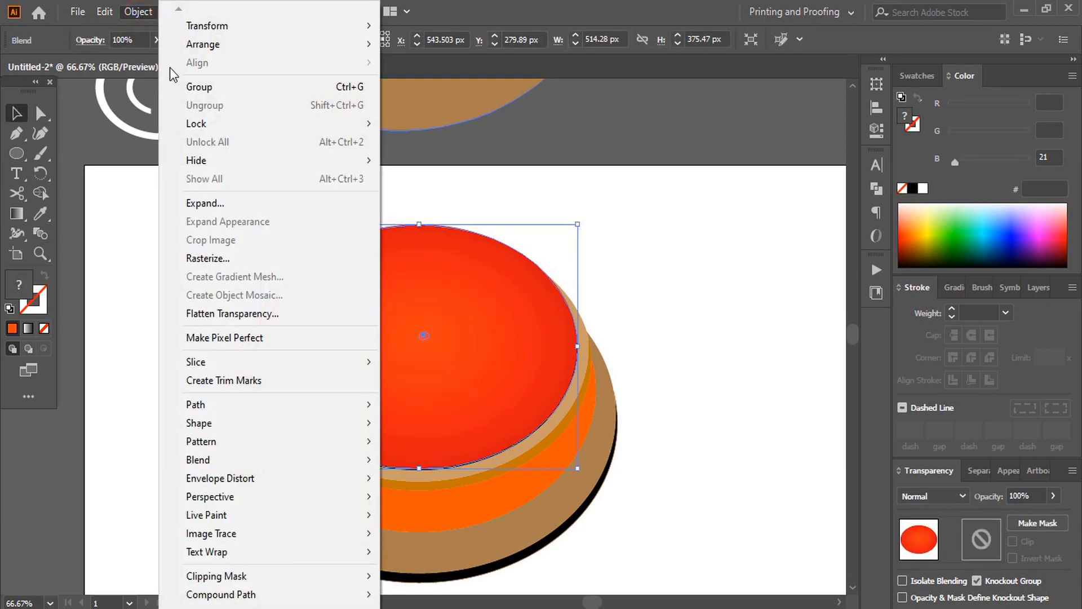
mouse_move(269, 126)
click(403, 121)
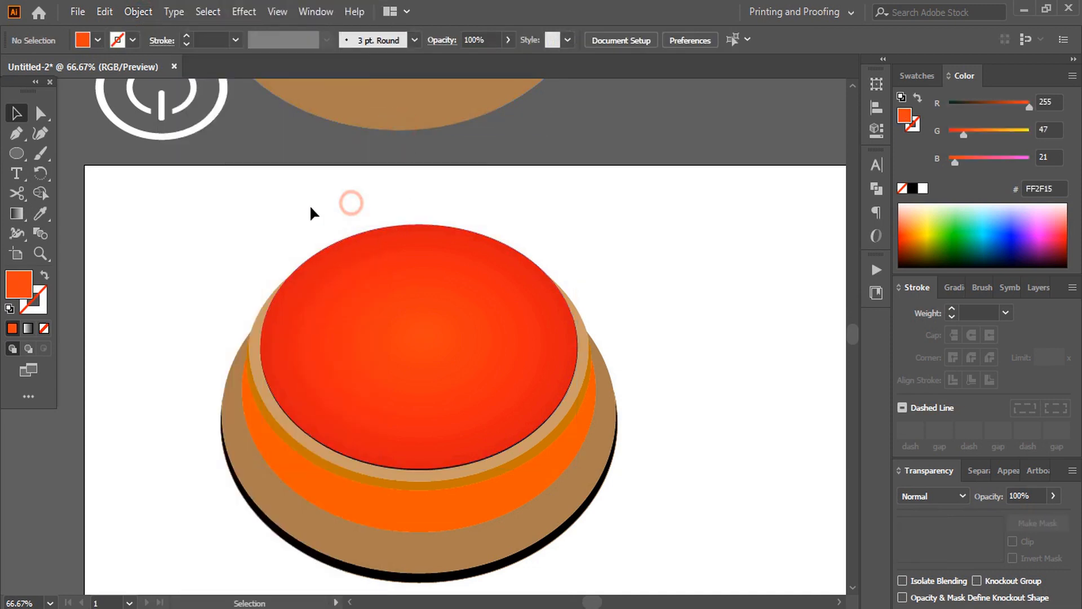
Step: Select the hidden green and black crescents together and bring them to the front of the blended top
drag(332, 209, 467, 369)
drag(489, 406, 489, 406)
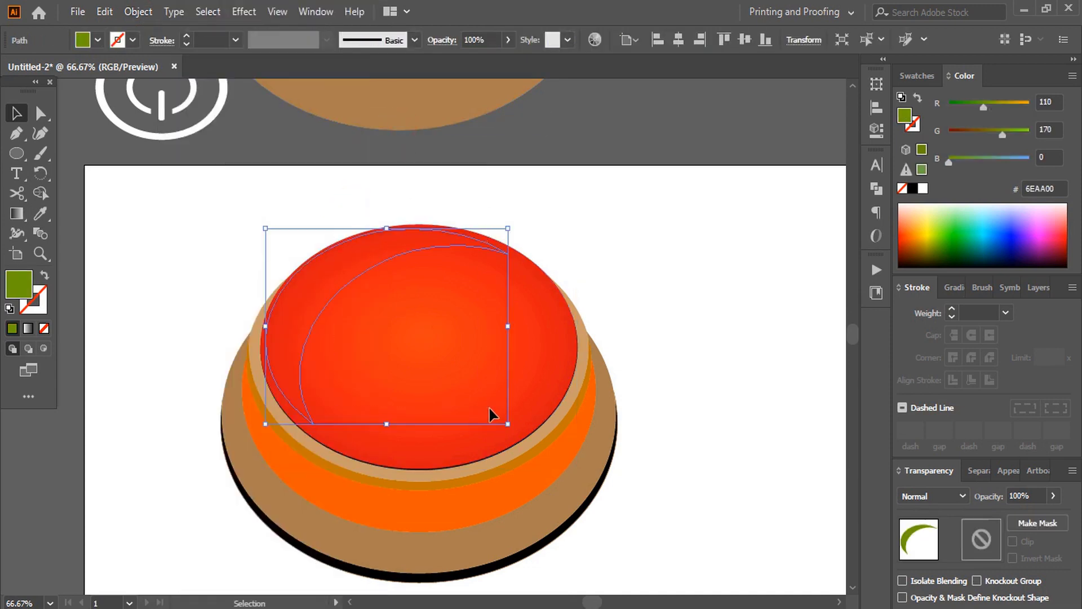
shift+click(545, 360)
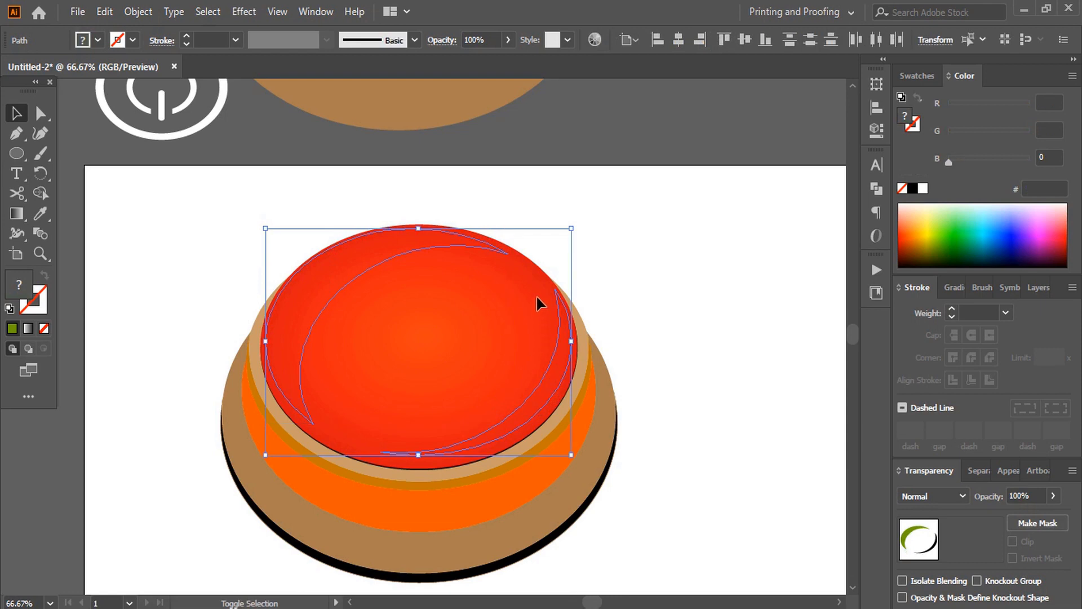
right_click(550, 381)
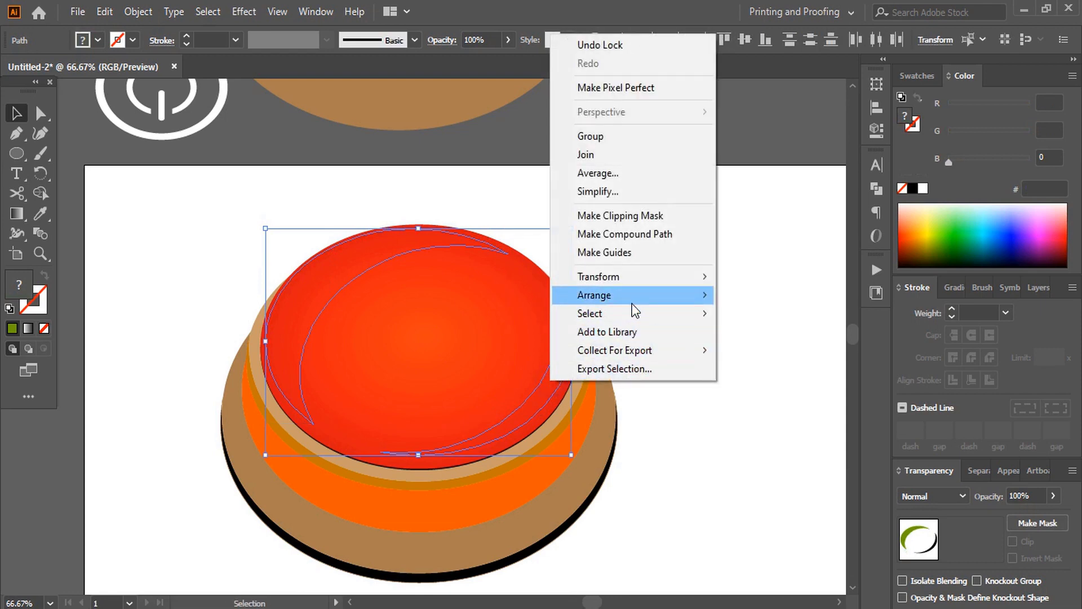
mouse_move(695, 296)
click(758, 290)
click(709, 331)
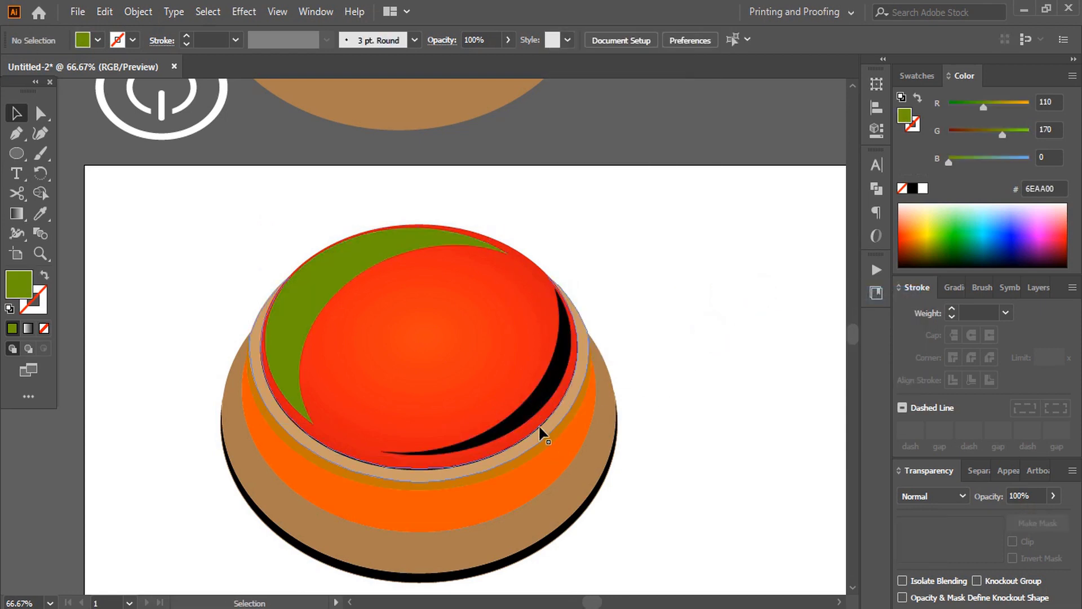
Step: Bring the bright green crescent along the lower edge of the red top to the front
click(522, 433)
right_click(522, 432)
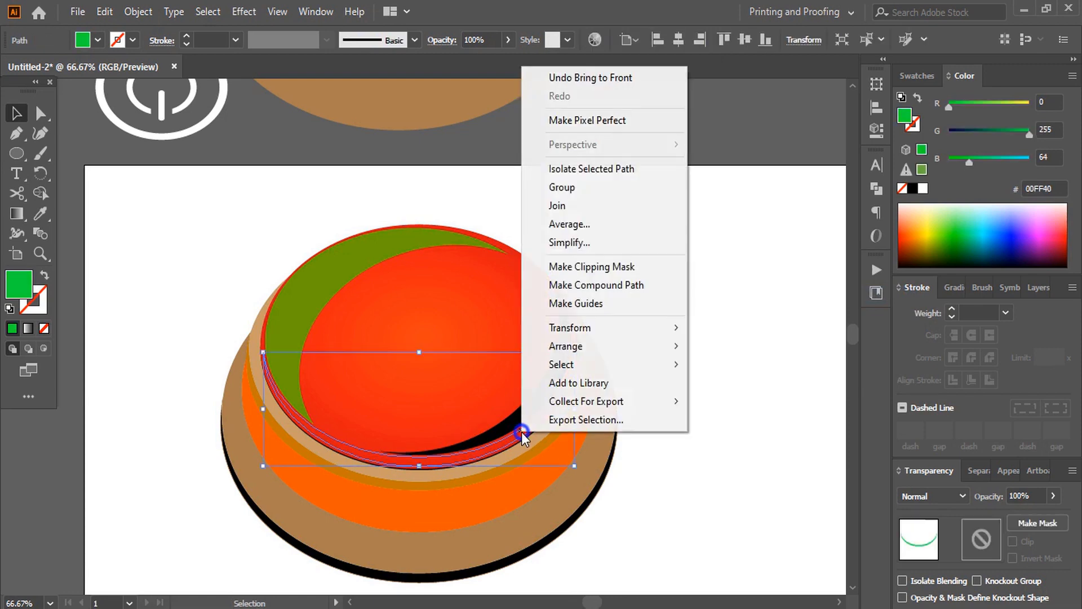
mouse_move(614, 343)
click(710, 339)
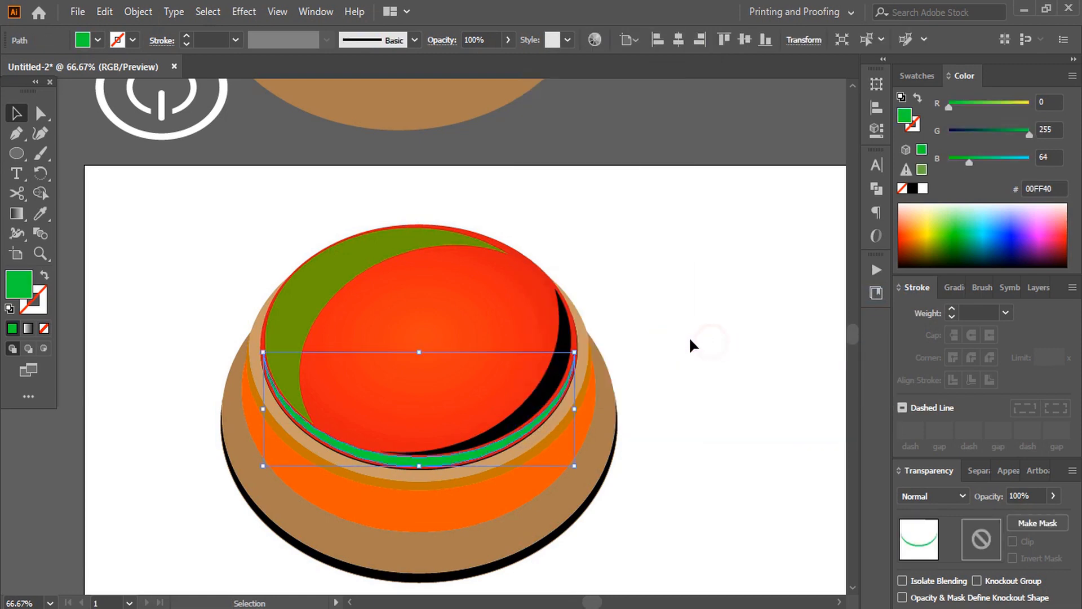
click(668, 317)
Step: Fill the olive green crescent on the red top with a linear gradient from white to red ED1C24
click(311, 289)
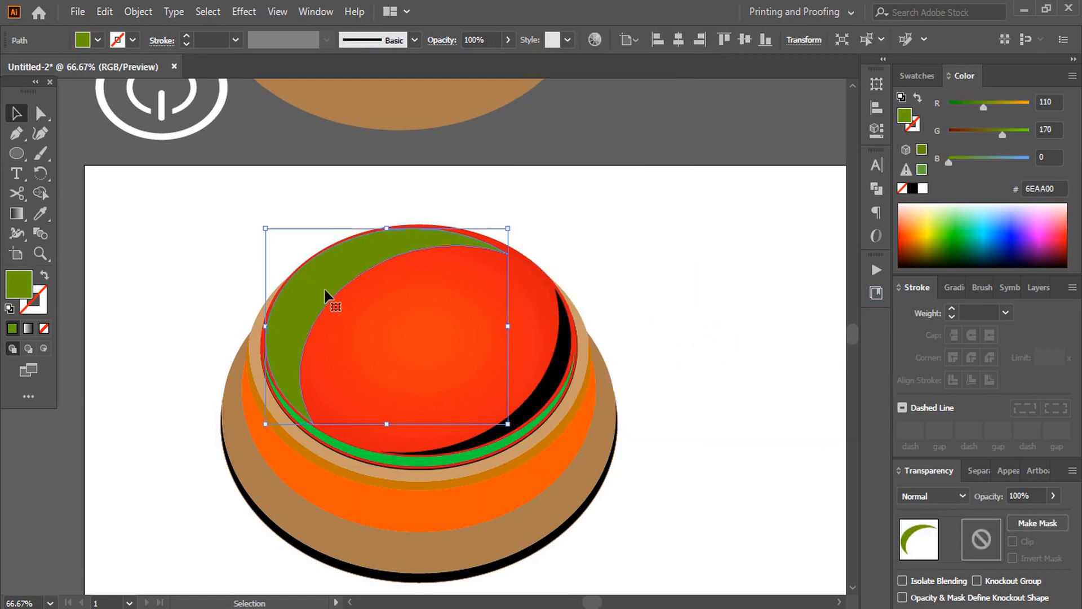
click(955, 287)
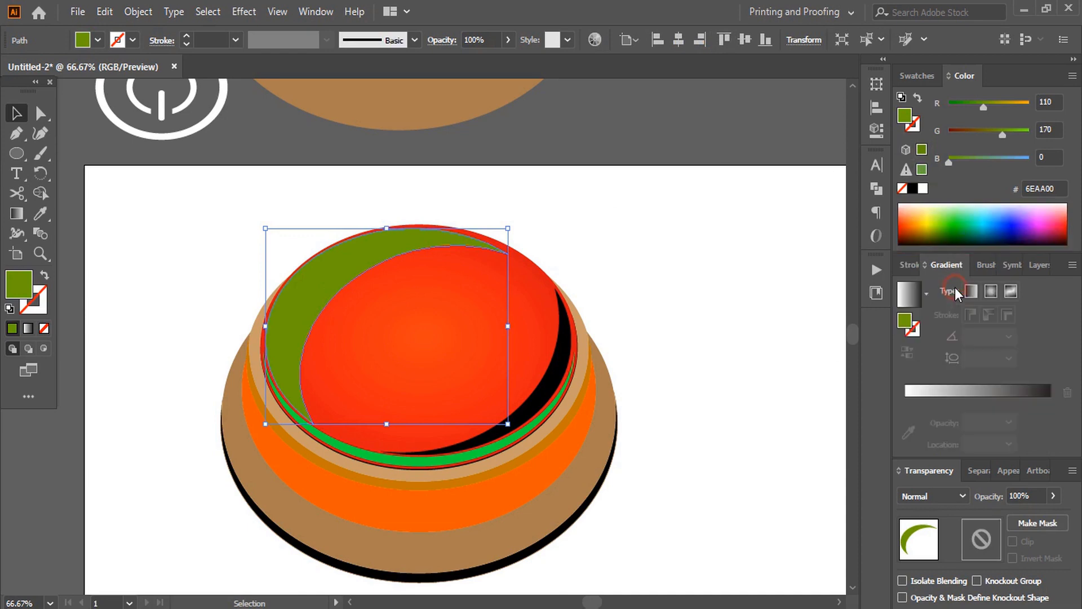
click(969, 395)
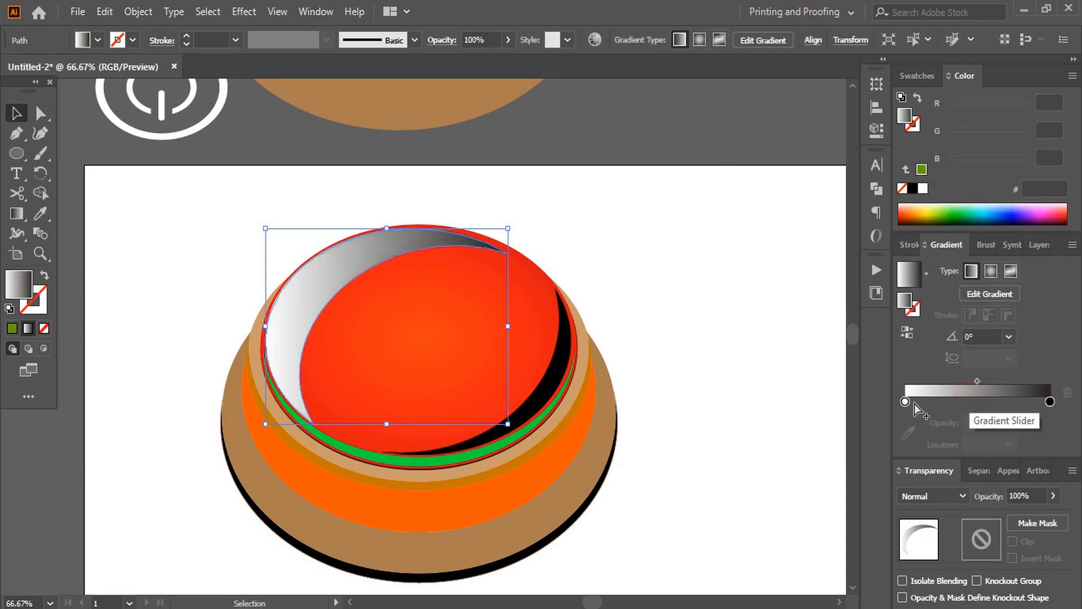
double_click(1049, 402)
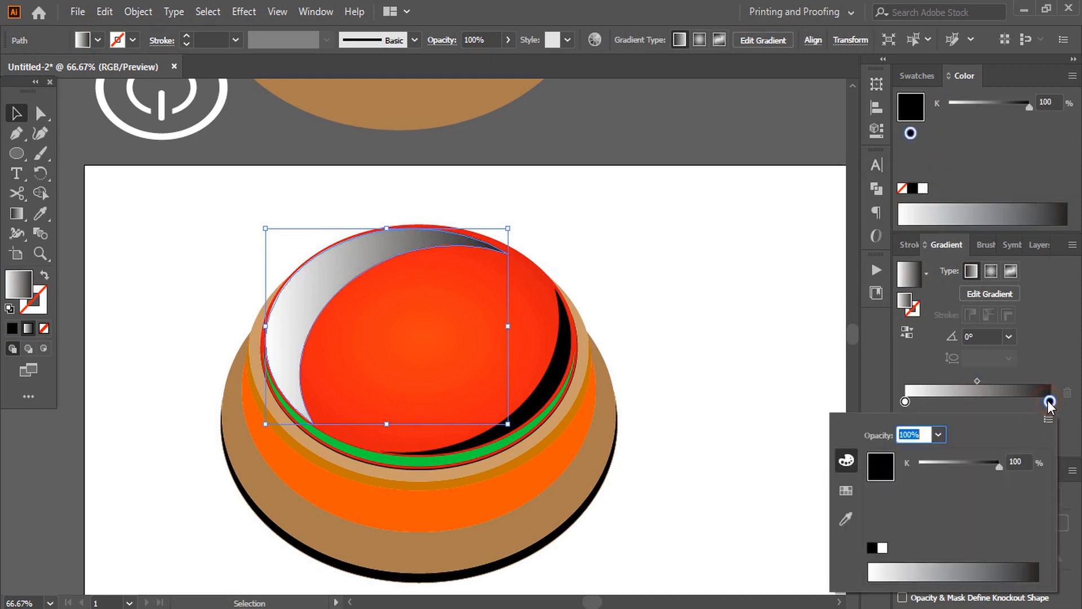
click(853, 490)
click(969, 454)
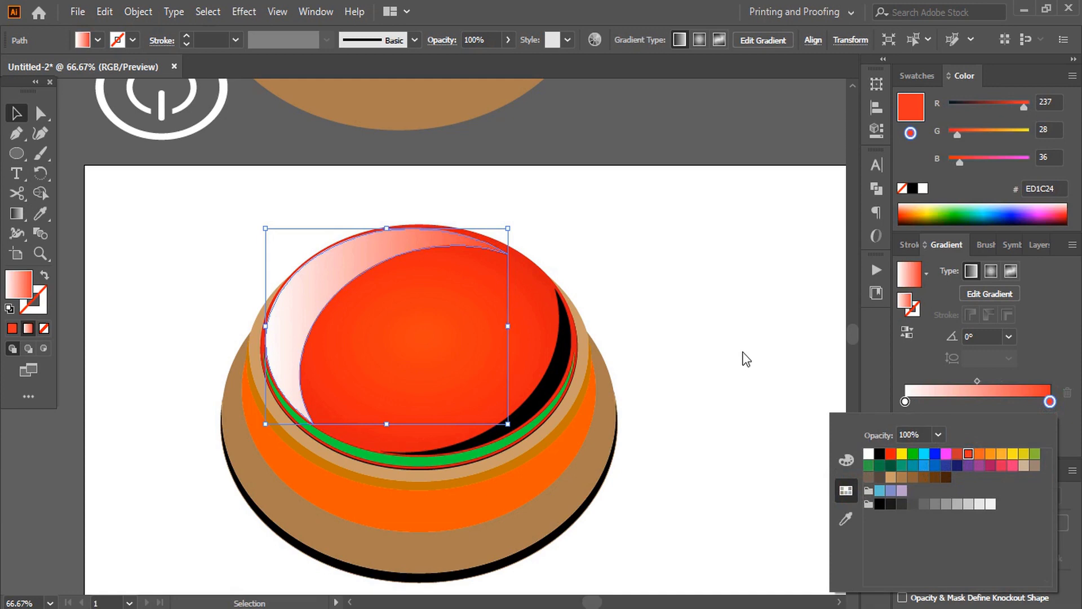
click(698, 350)
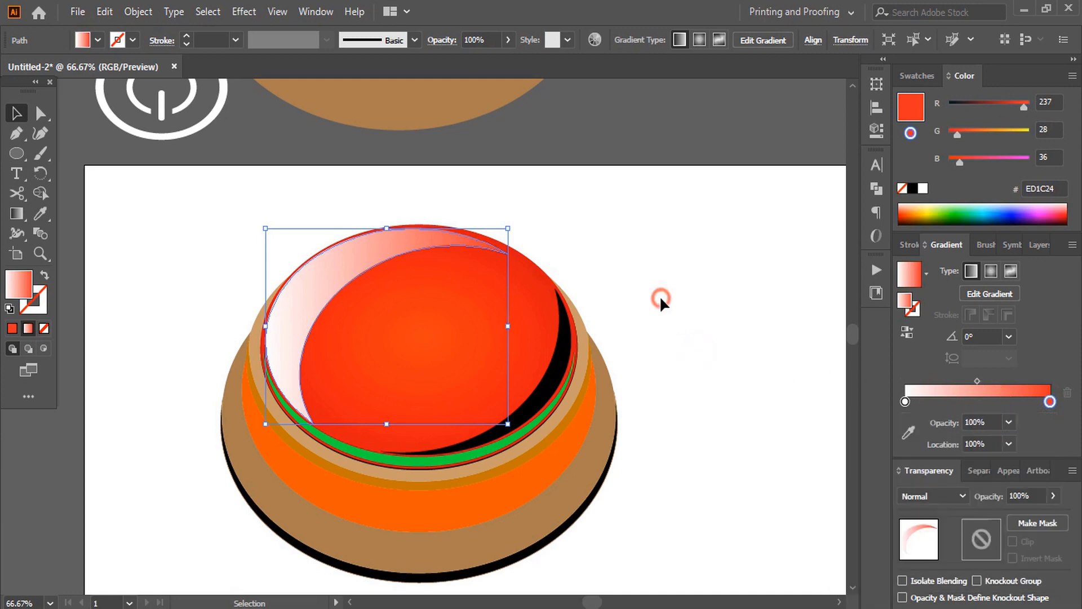
Step: Reduce the opacity of the white-to-red highlight crescent to 49%
click(659, 298)
click(318, 282)
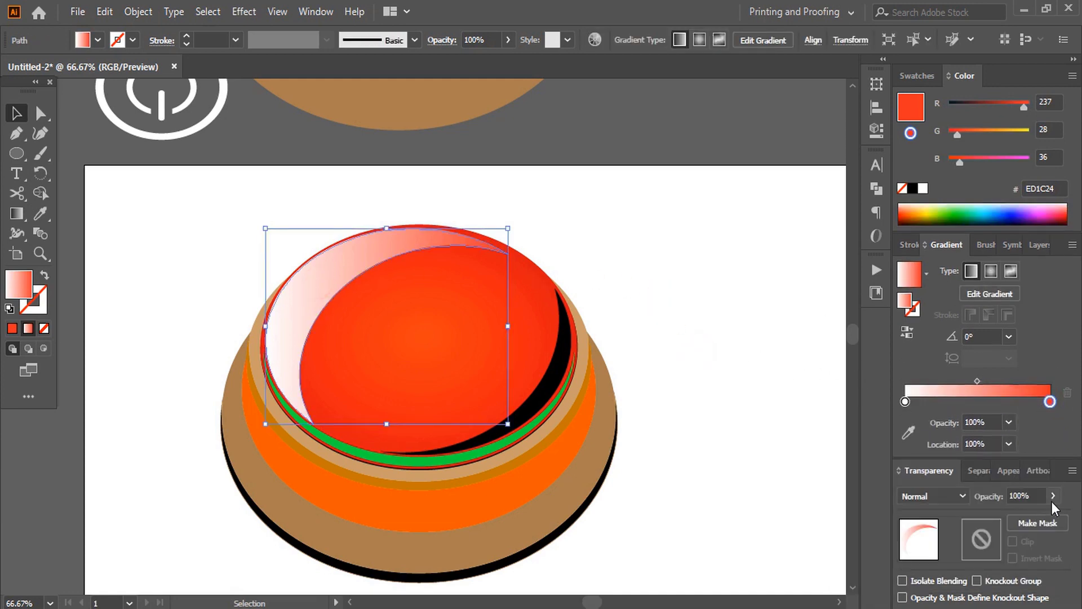
drag(1020, 515, 1020, 515)
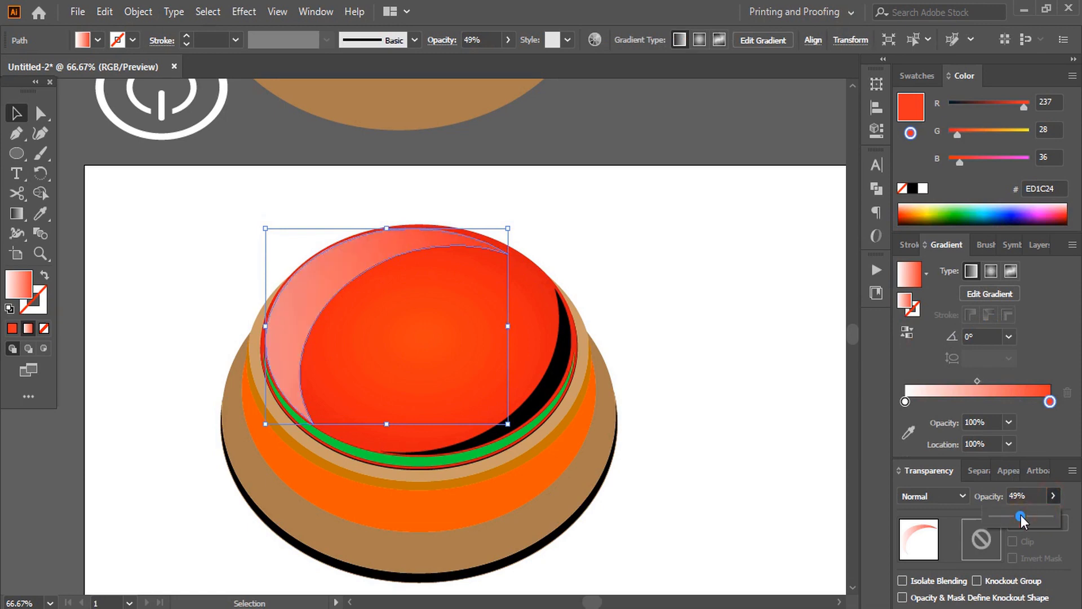
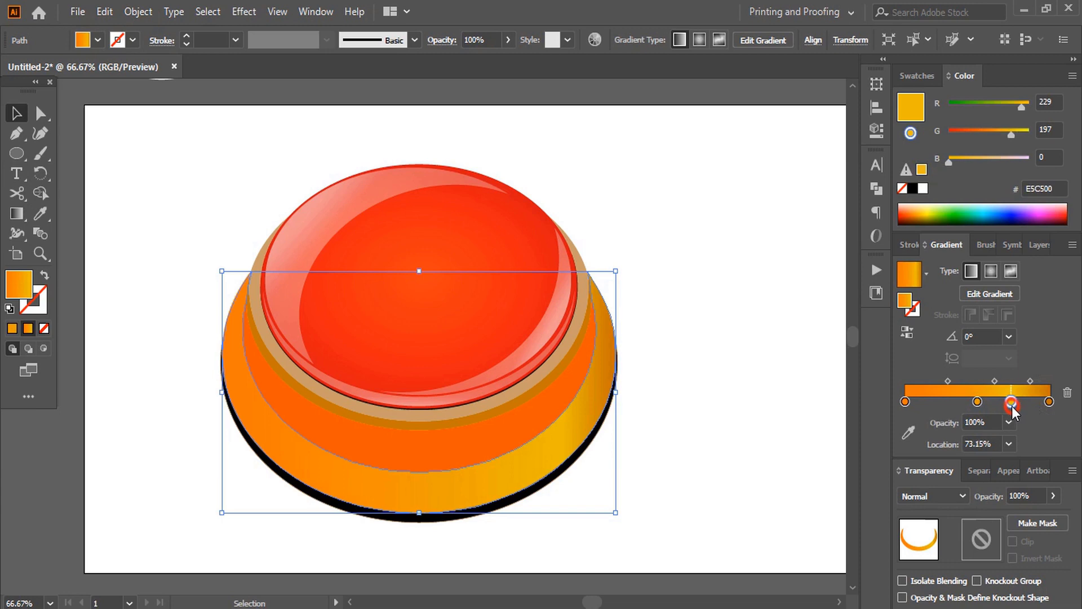
Step: In the outer base's gradient, recolour the middle stop brown 754C24 and add a gold C8A609 stop at about 15%
double_click(977, 401)
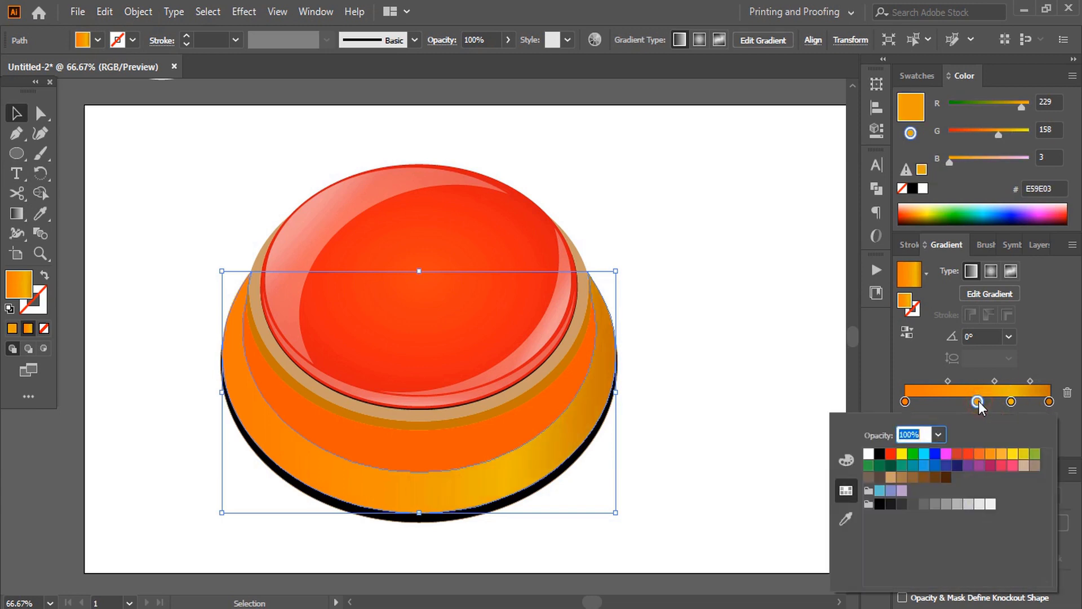
click(924, 477)
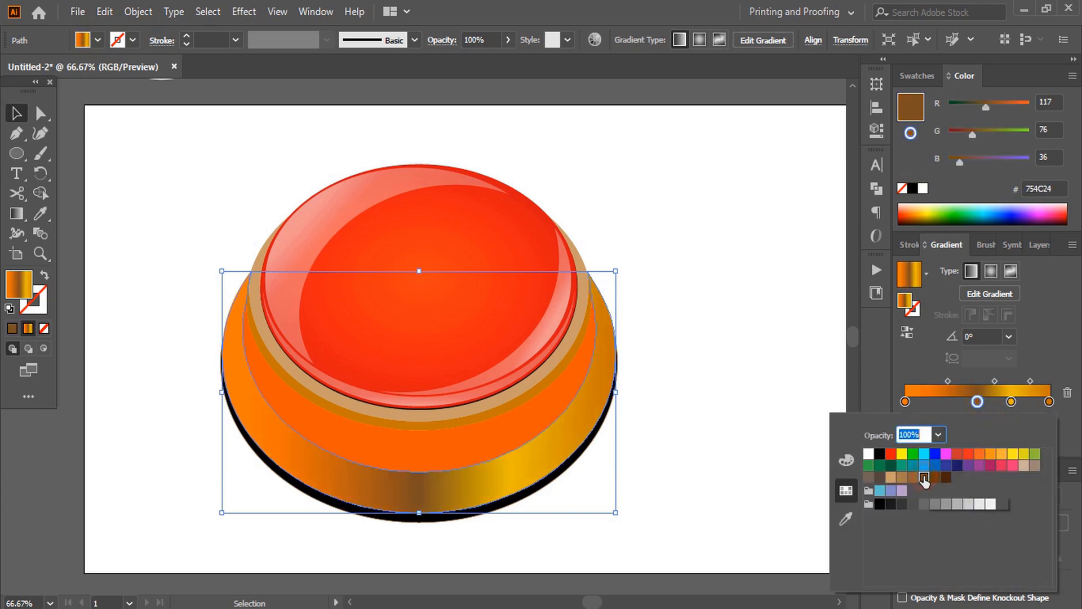
click(1013, 401)
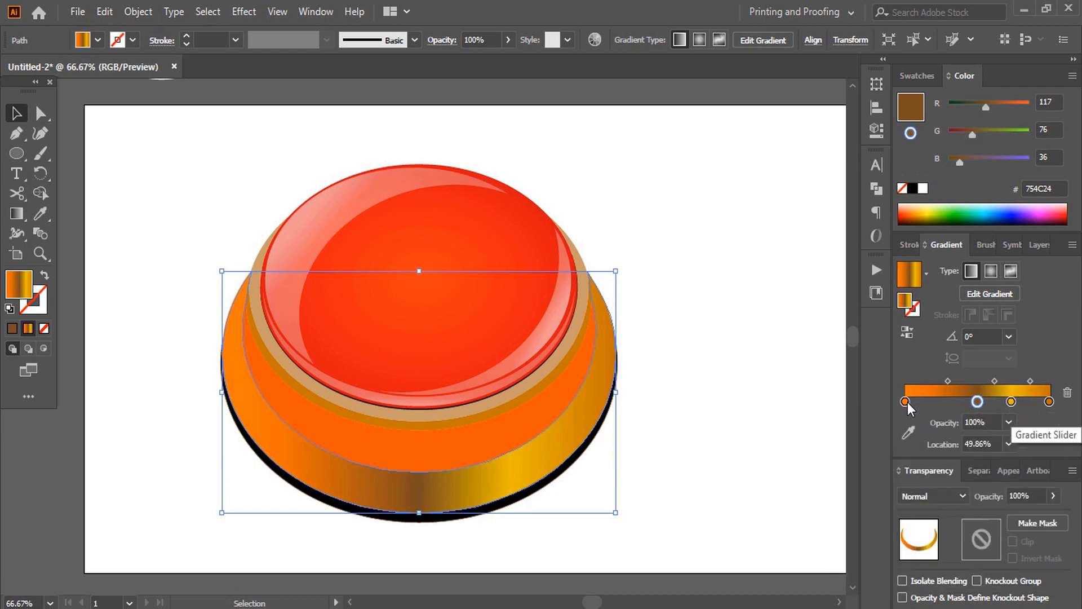
click(1001, 402)
drag(1002, 401, 933, 402)
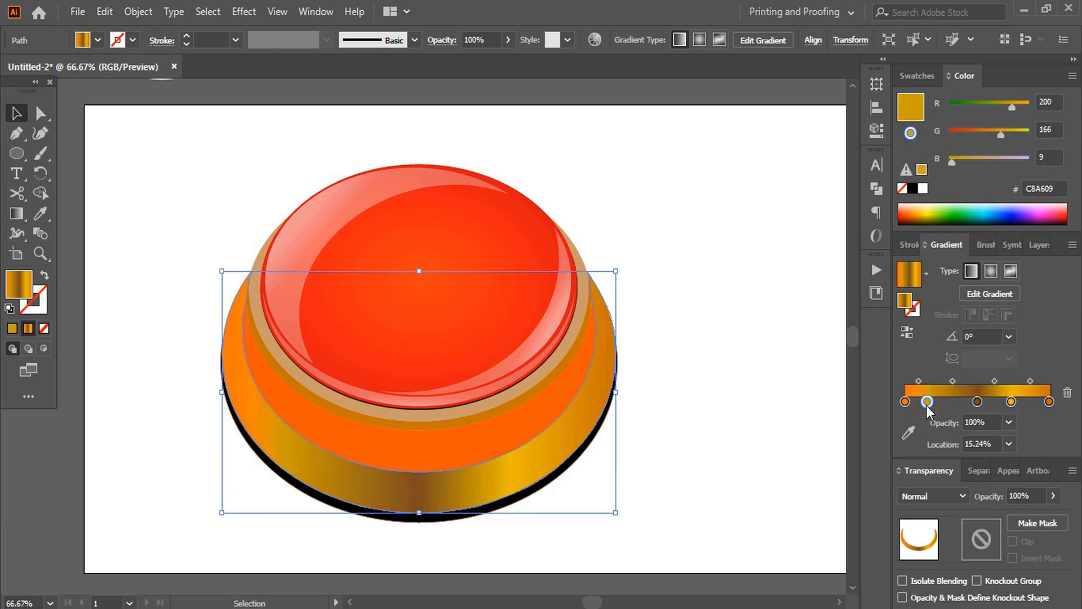
Step: Copy the outer base's gradient onto the plain orange band above it with the Eyedropper
click(424, 446)
click(40, 213)
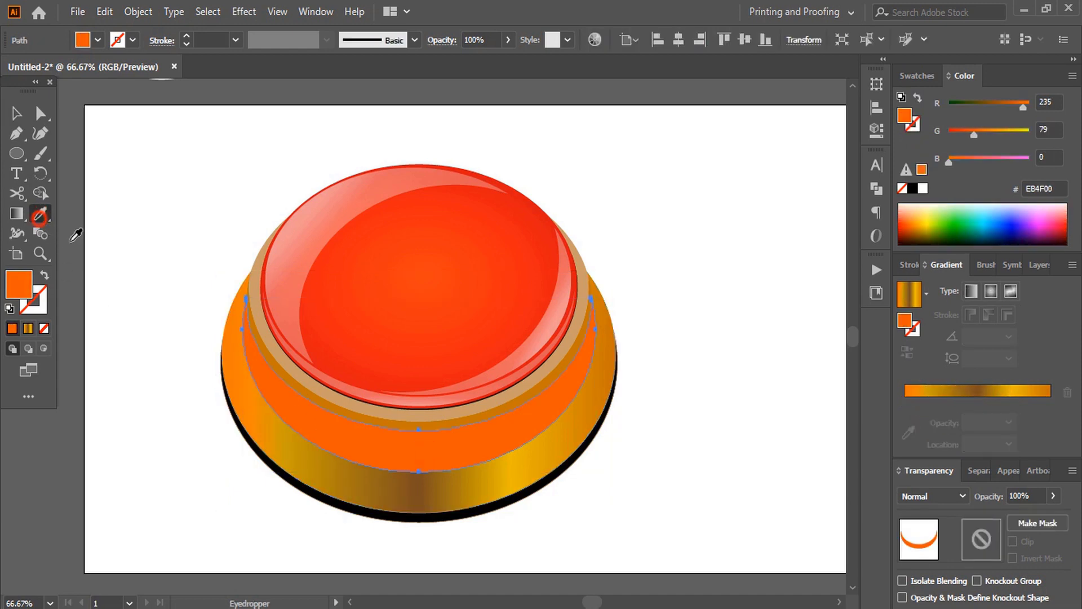
click(349, 472)
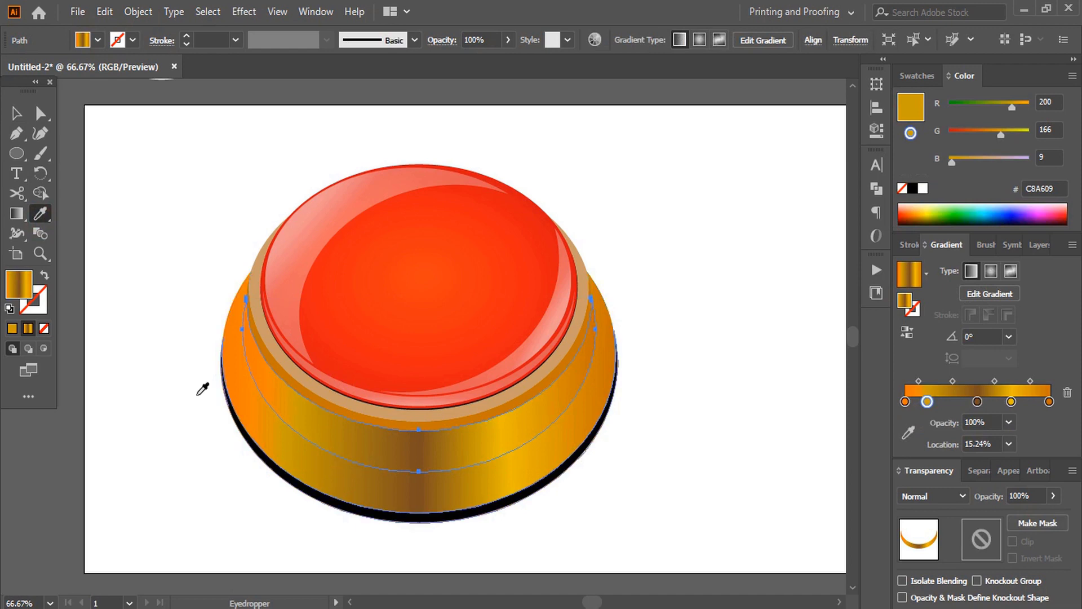
key(v)
Step: Remove the gold and left orange stops from the inner band's gradient and move its yellow stop to 0%
click(931, 434)
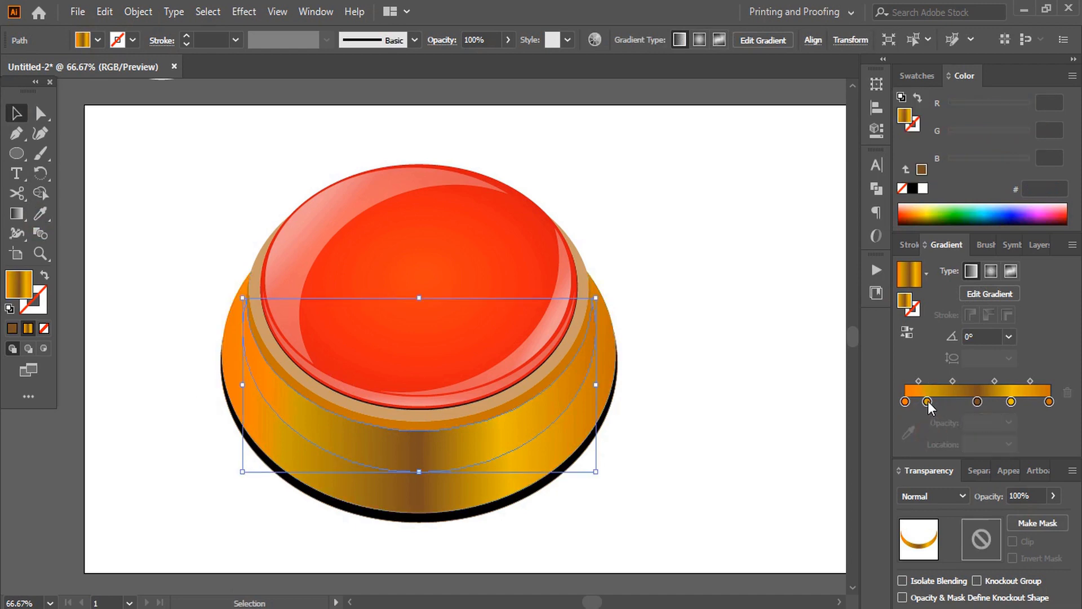
drag(927, 400, 931, 431)
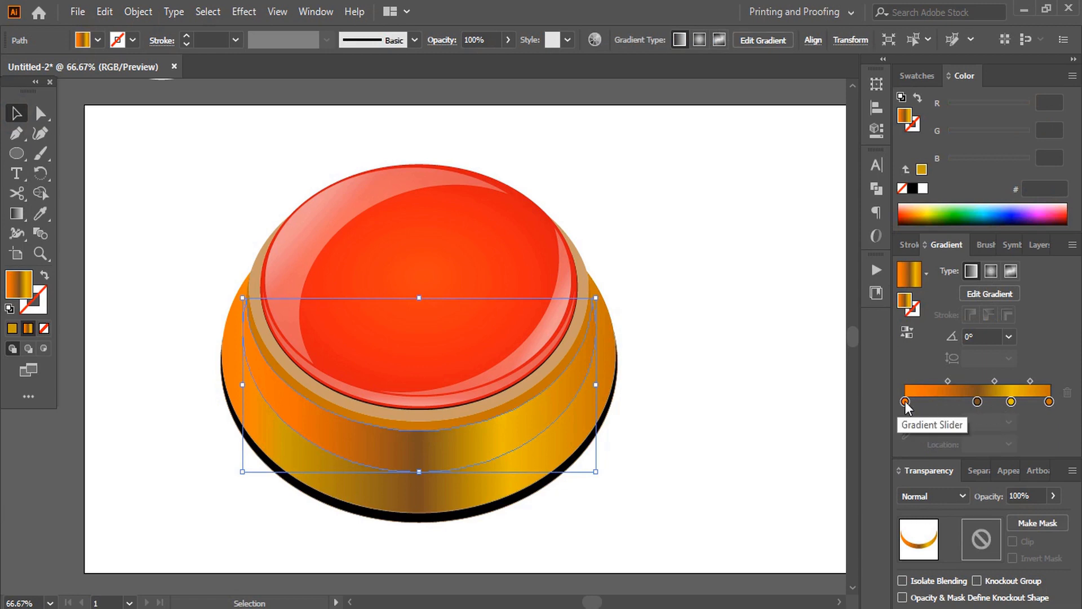
drag(906, 401, 909, 451)
drag(1011, 401, 881, 412)
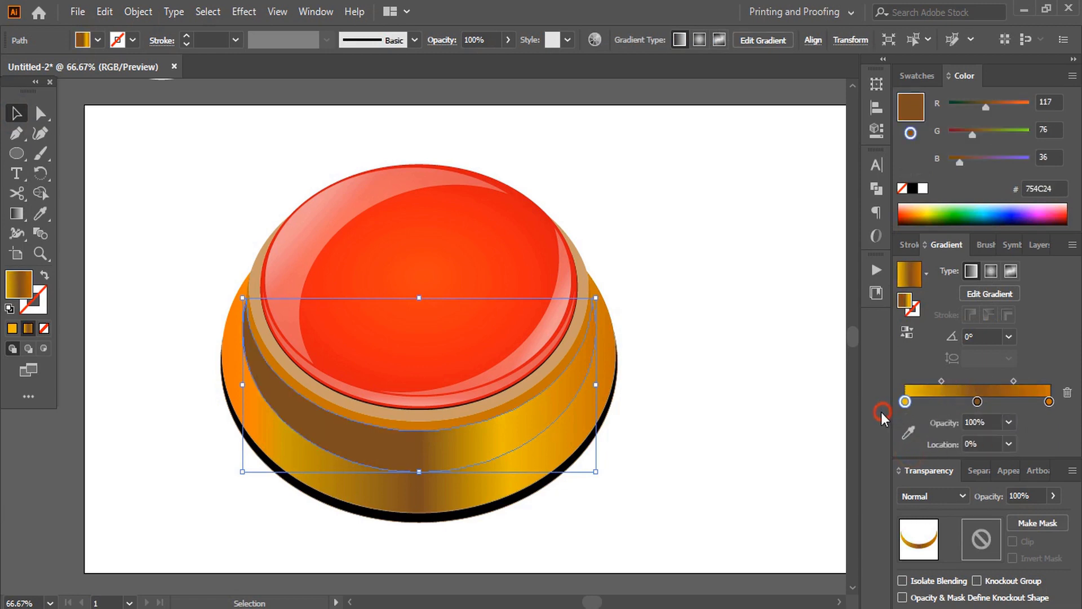
click(716, 449)
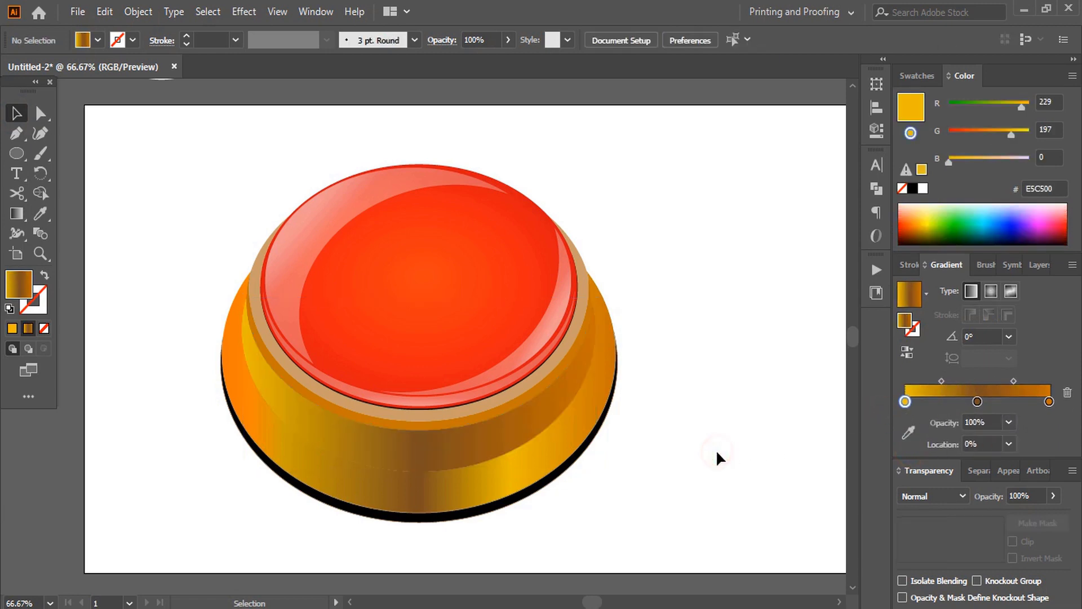
Step: Reverse the outer base's gradient and reduce it to three stops, ending in orange F7931E
click(483, 492)
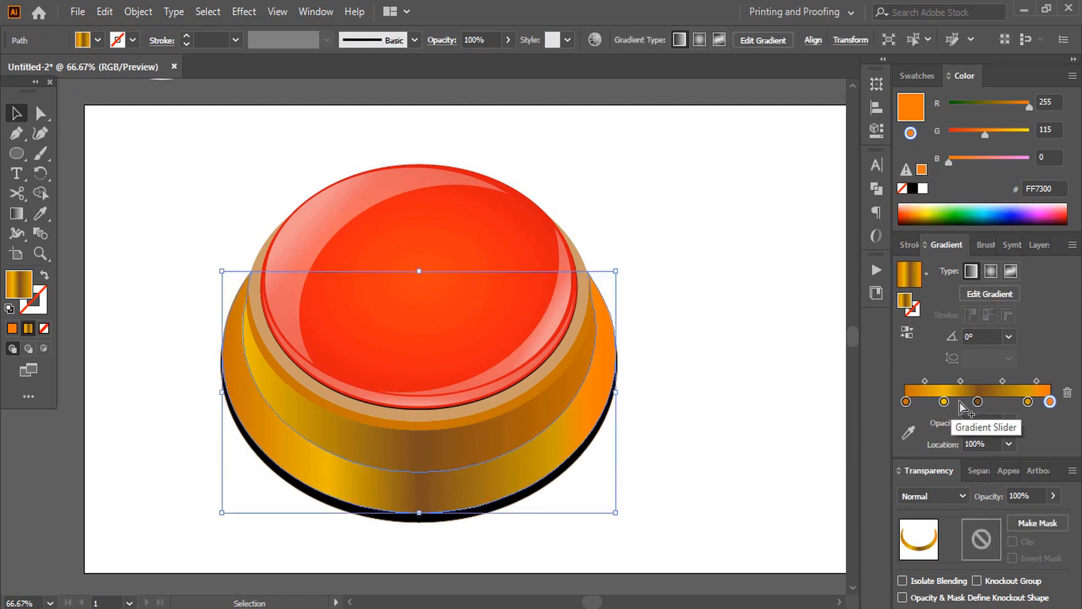
drag(942, 400, 942, 423)
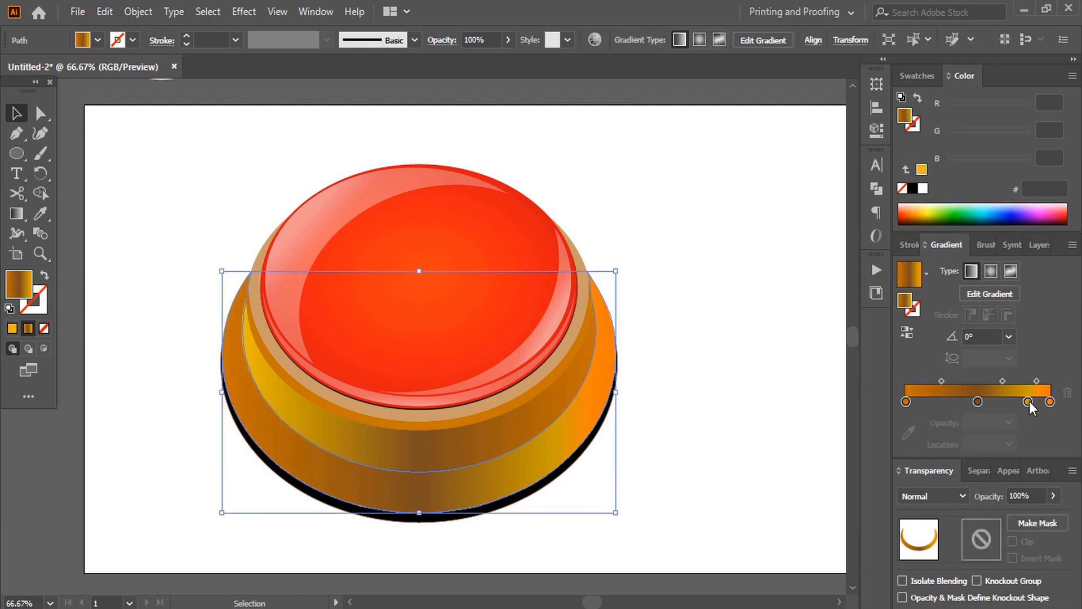
drag(1029, 401, 1026, 427)
click(656, 428)
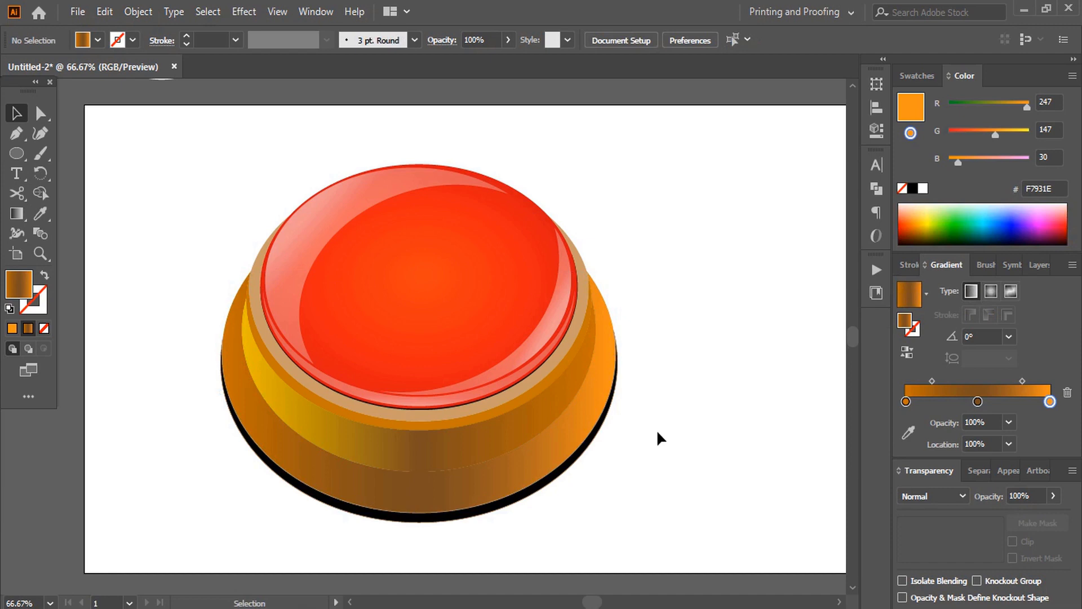
Step: Copy the inner band's yellow-brown-orange gradient onto the thin dark orange crescent above it with the Eyedropper
click(580, 340)
click(42, 215)
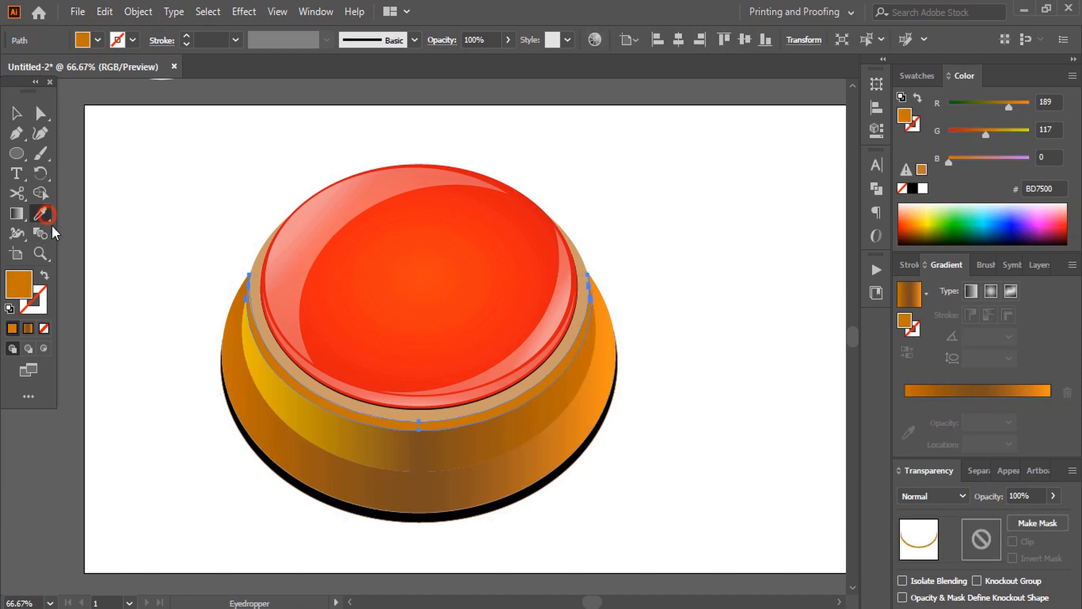
click(274, 374)
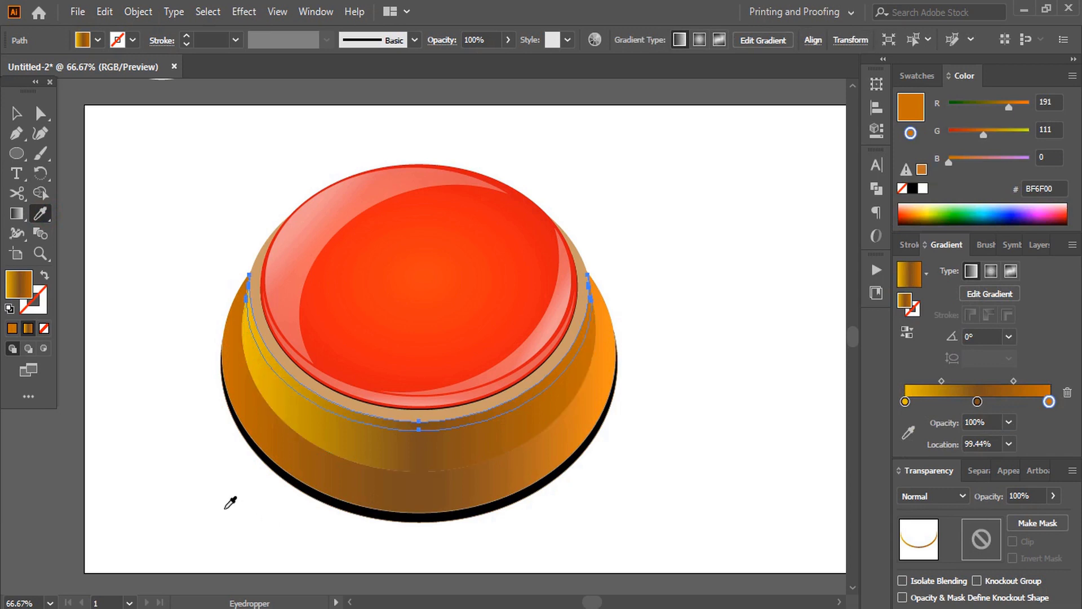
Step: Redirect the thin crescent's gradient almost vertically at 94° with the Gradient tool, yellow at the lower end
click(16, 213)
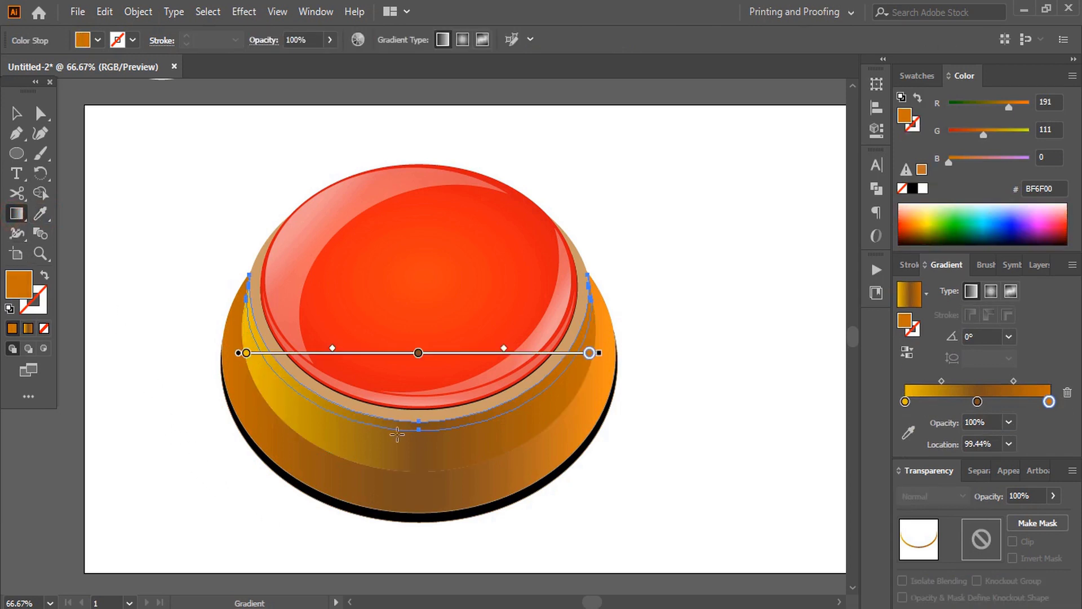
mouse_move(427, 440)
mouse_down()
mouse_move(425, 398)
mouse_move(441, 447)
mouse_up()
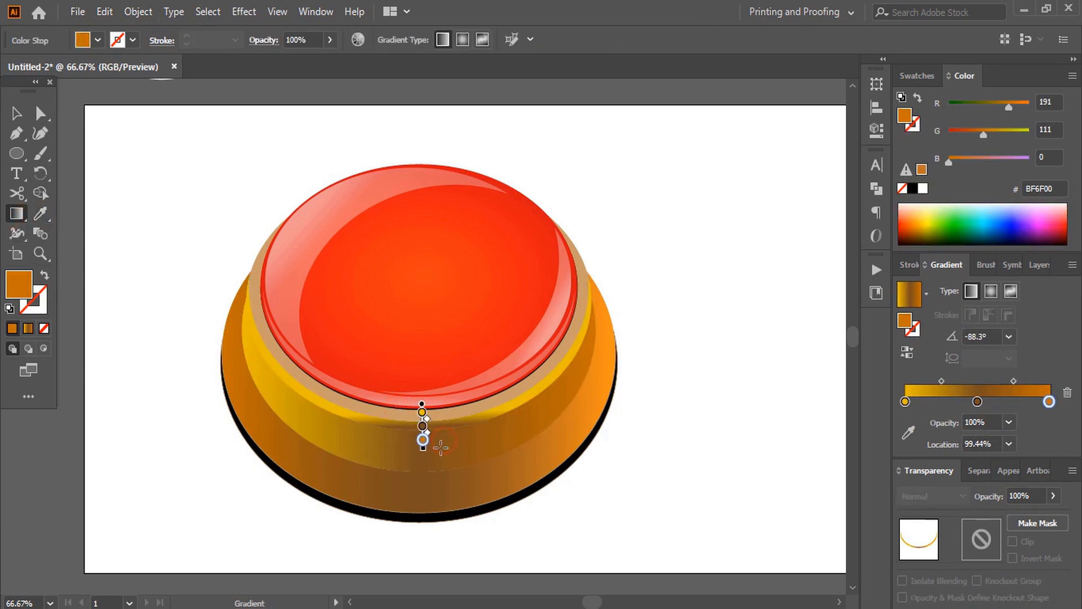
mouse_move(441, 379)
mouse_down()
mouse_move(441, 461)
mouse_move(444, 351)
mouse_up()
drag(443, 429, 439, 308)
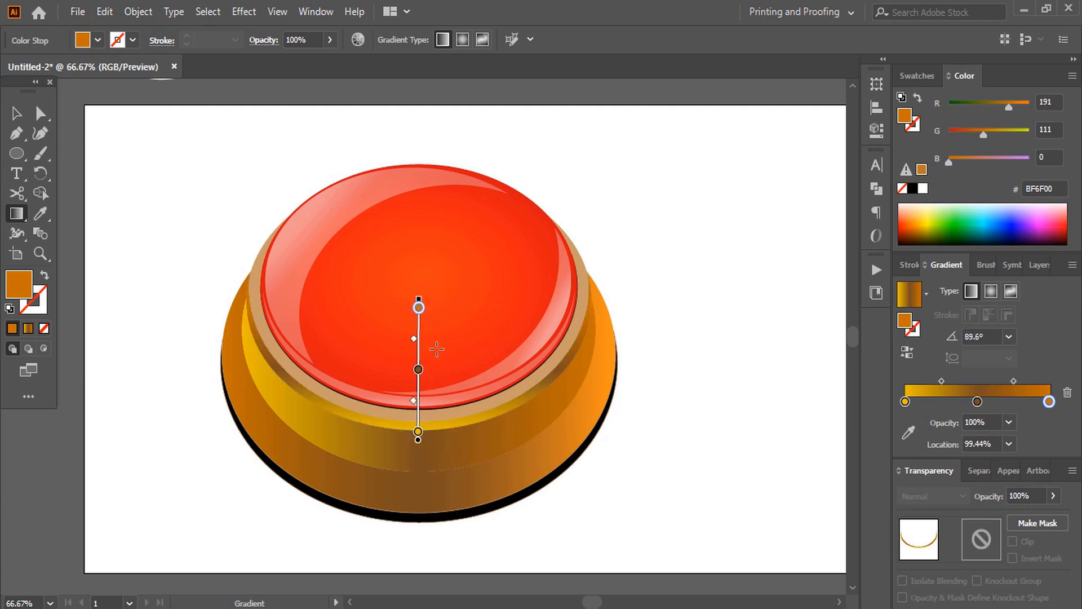
drag(426, 414, 419, 279)
click(16, 113)
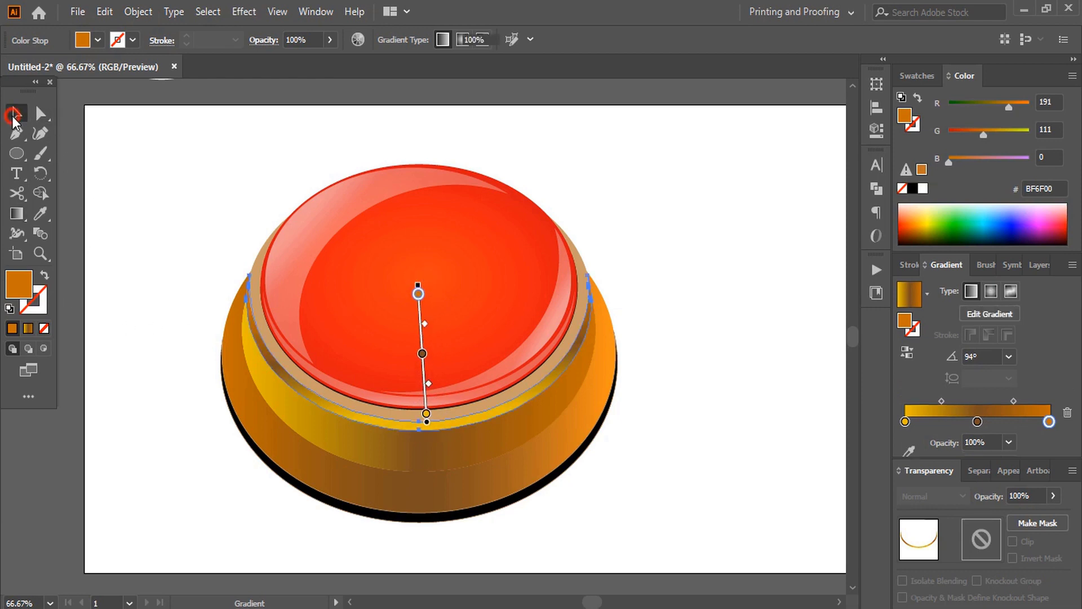
Step: Copy the inner band's gradient onto the tan ring around the red top with the Eyedropper
click(184, 265)
click(249, 308)
key(i)
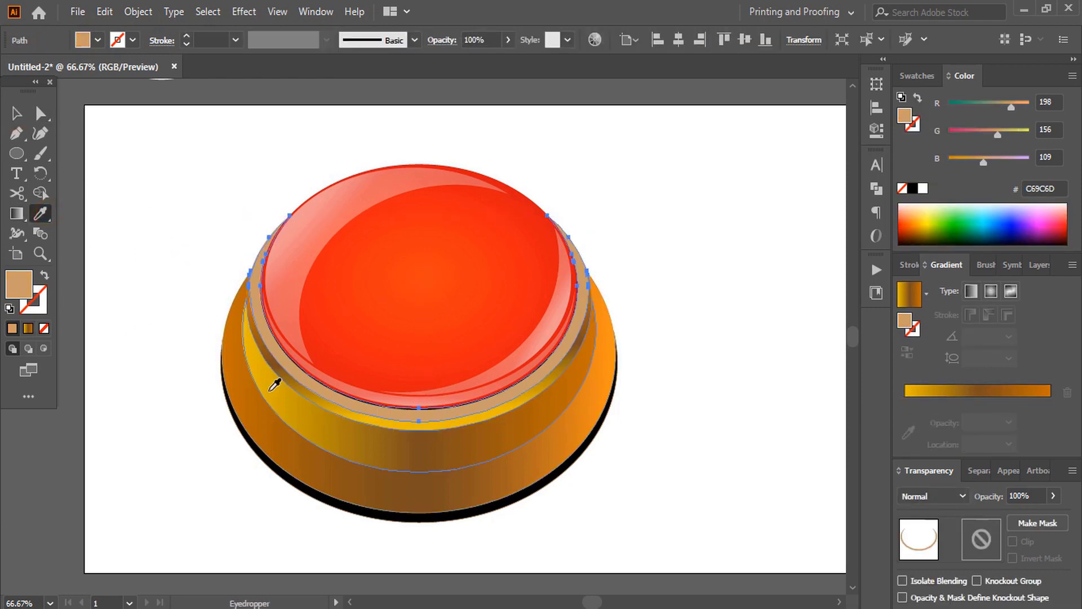
click(275, 385)
click(16, 112)
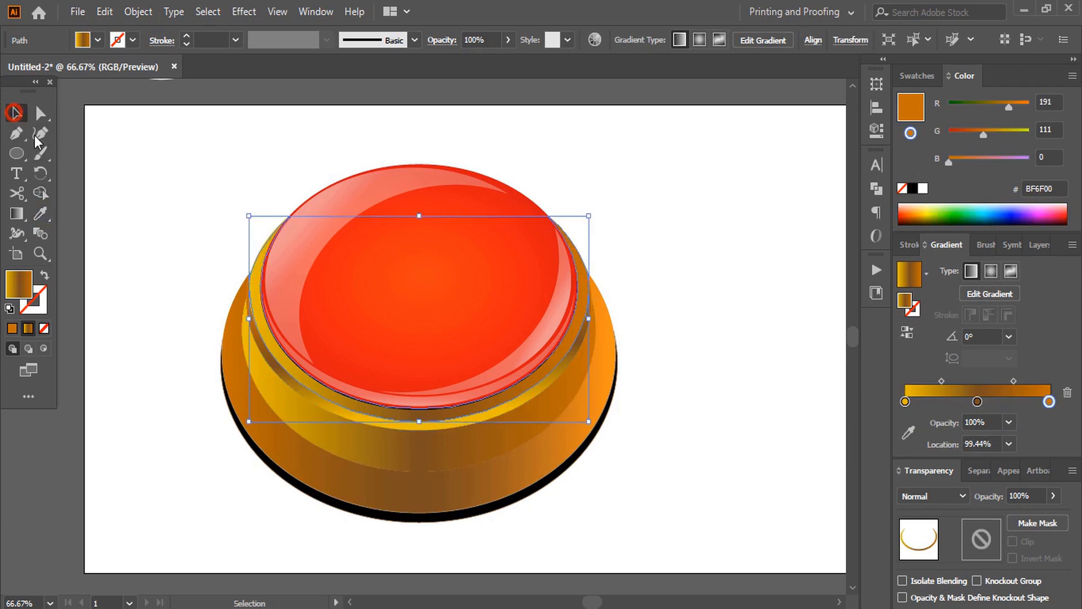
click(150, 293)
Step: Reverse the gradient of the ring around the red top
click(261, 265)
click(906, 332)
click(684, 389)
Step: Copy the outer base's orange-brown gradient onto the black crescent beneath it with the Eyedropper
scroll(686, 396, down, 1)
click(309, 452)
key(i)
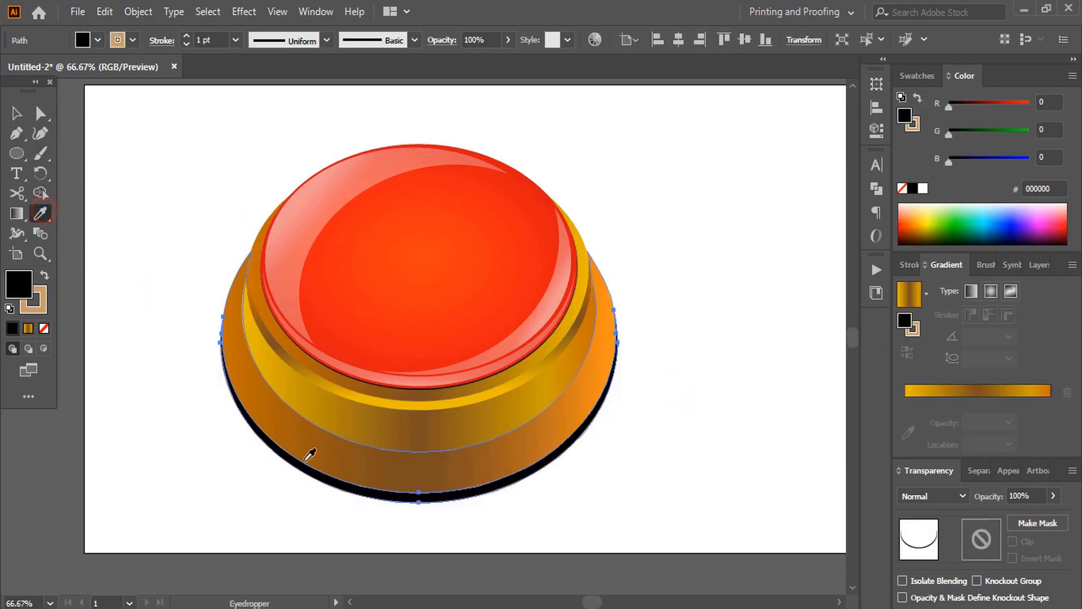
click(340, 451)
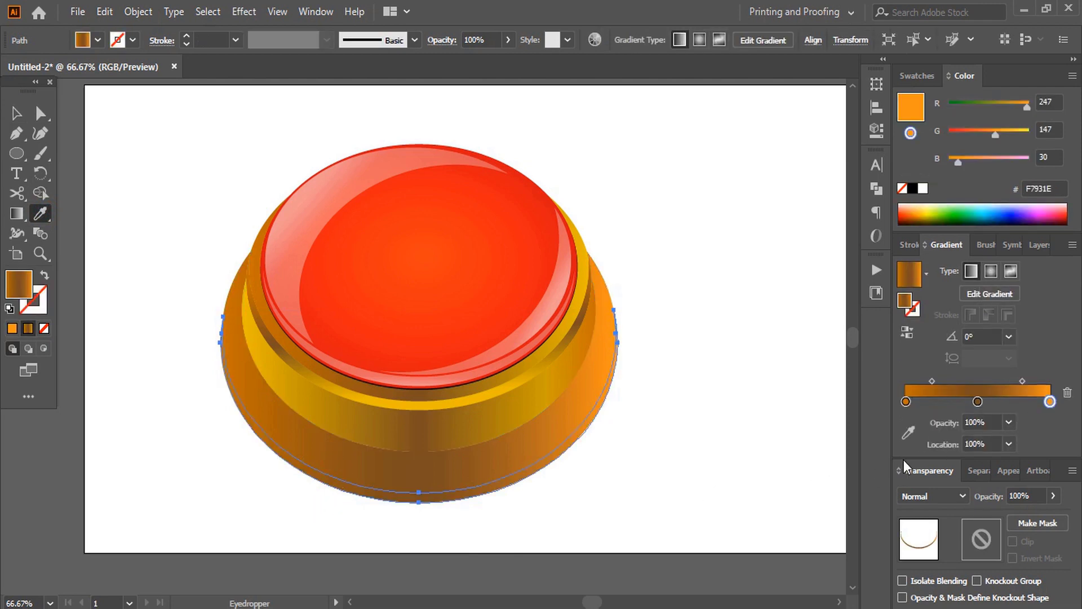
Step: Darken the gradient of the thin crescent beneath the outer base to deep browns, starting with its middle stop
click(977, 402)
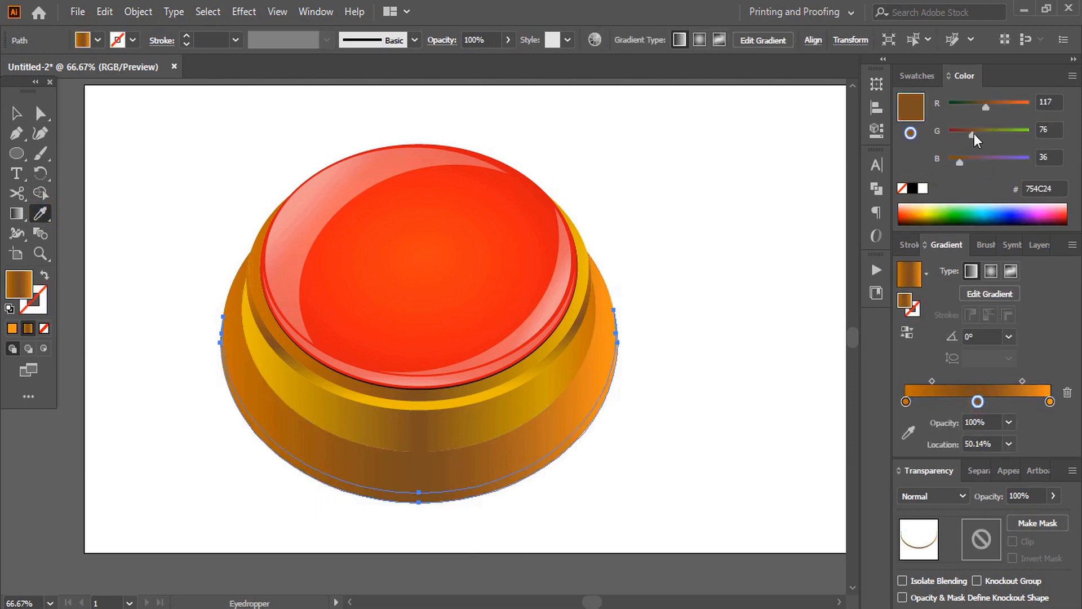
drag(974, 134, 962, 106)
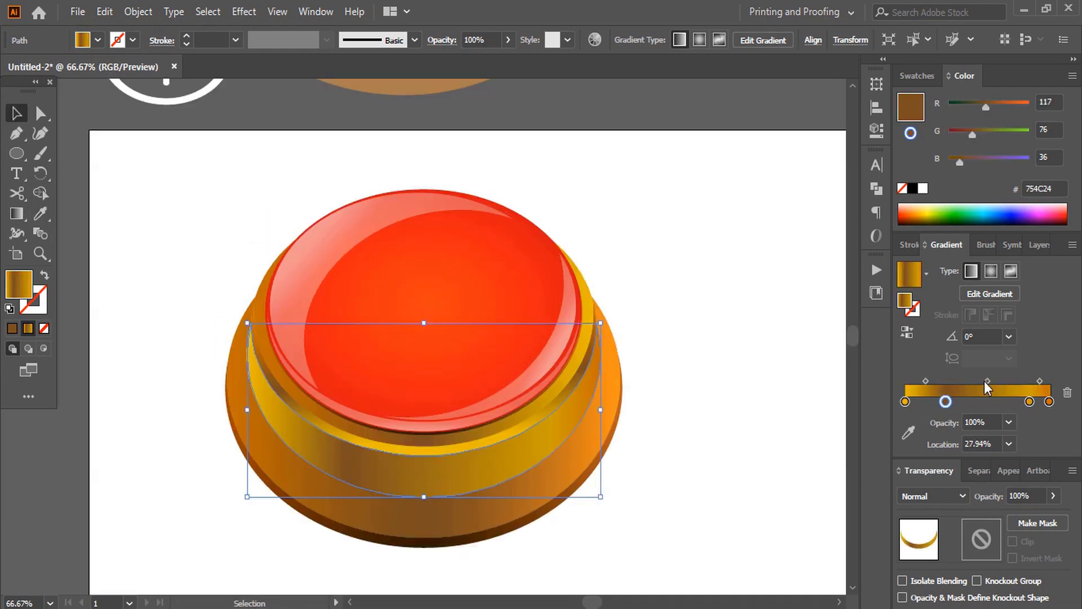
Step: Spread two brown stops across the first half of the inner band's gradient and recolour its starting stop tan C69C6D
drag(986, 381, 927, 404)
click(905, 402)
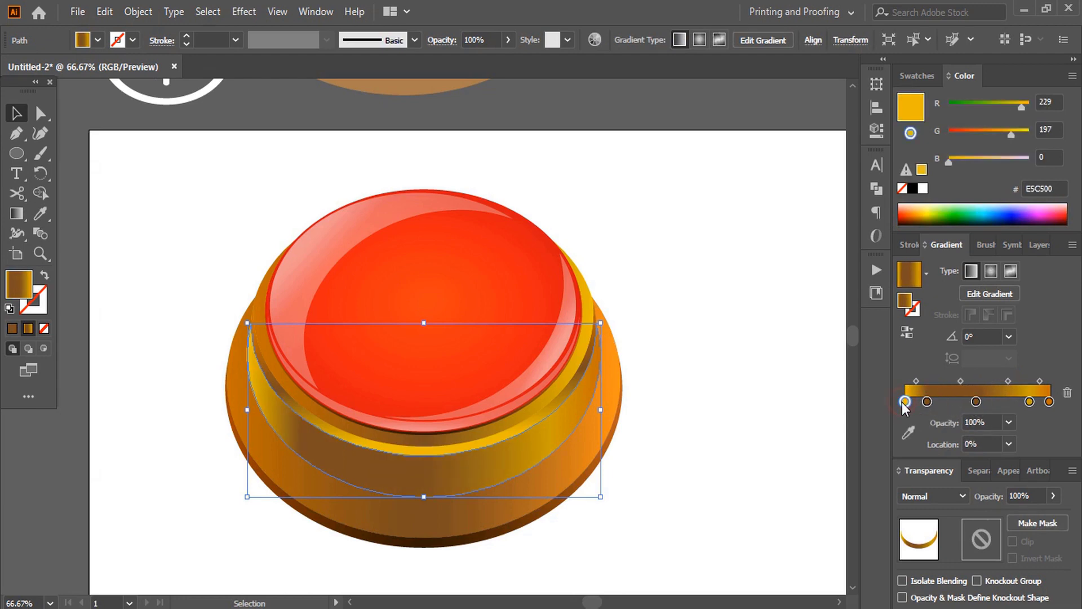
double_click(903, 401)
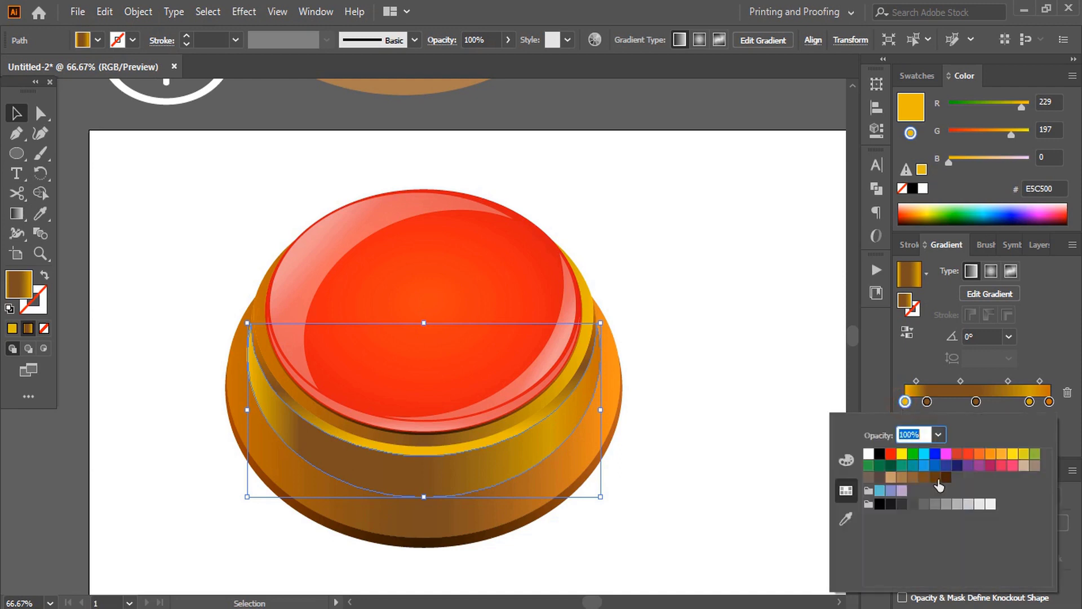
click(913, 477)
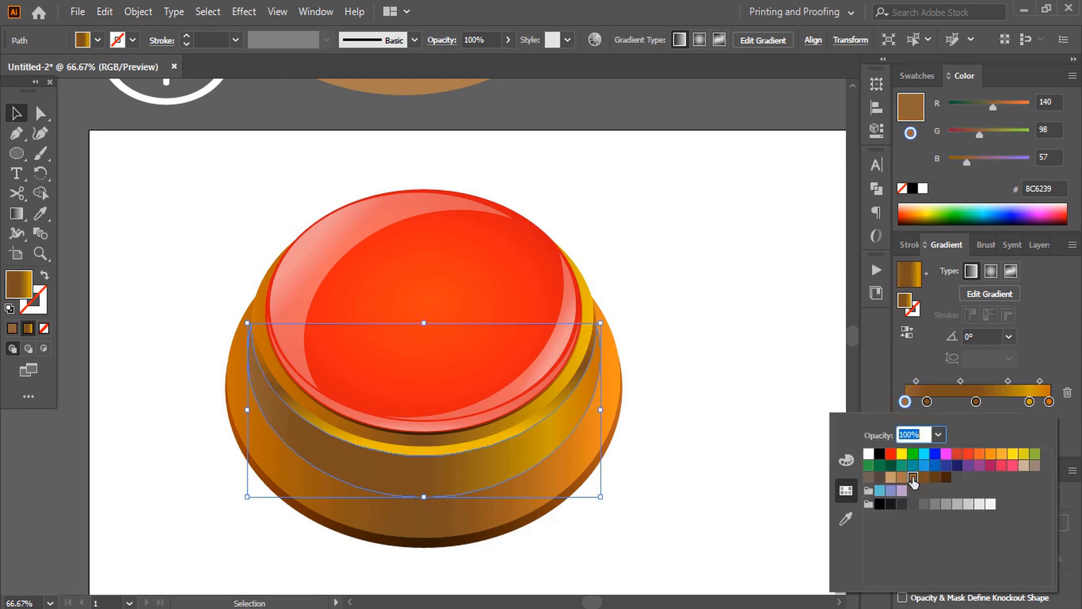
click(901, 477)
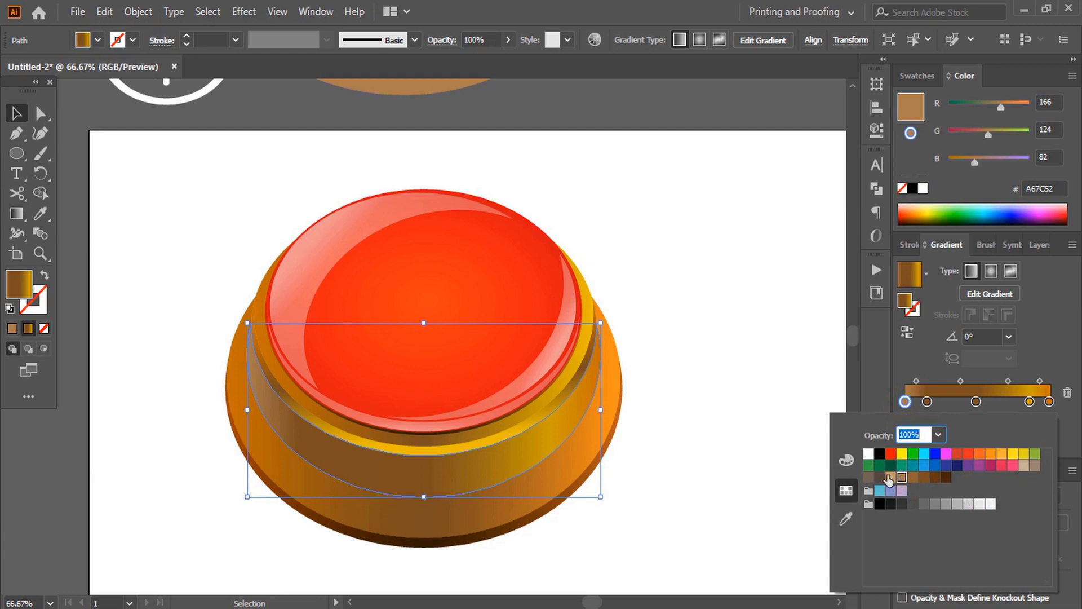
click(890, 477)
click(715, 406)
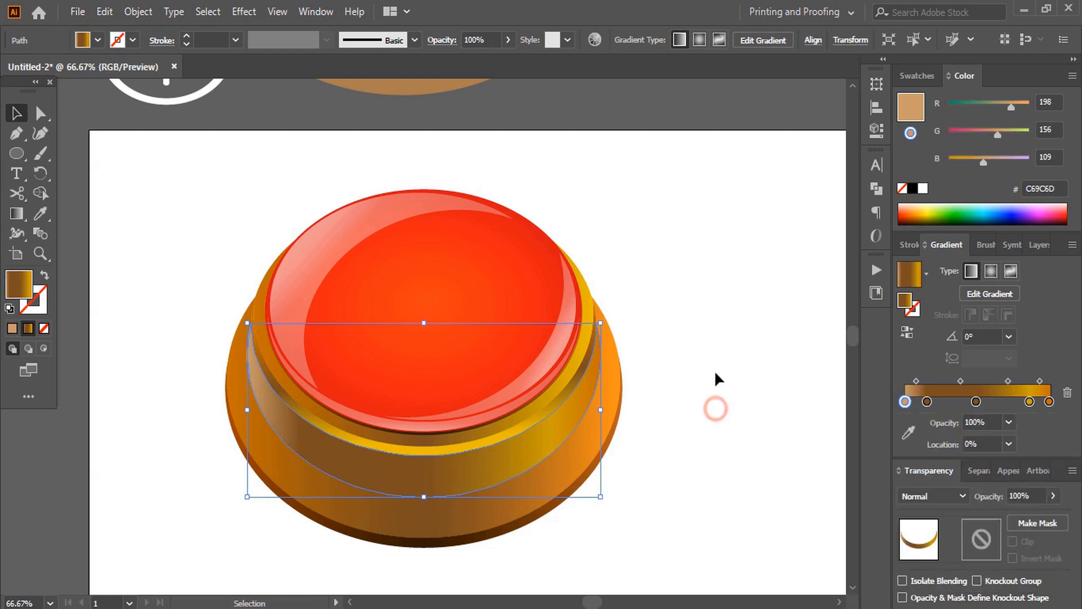
click(716, 361)
Step: Duplicate the outer base shape in place and give the copy no fill and a 1 pt black stroke
scroll(732, 363, down, 1)
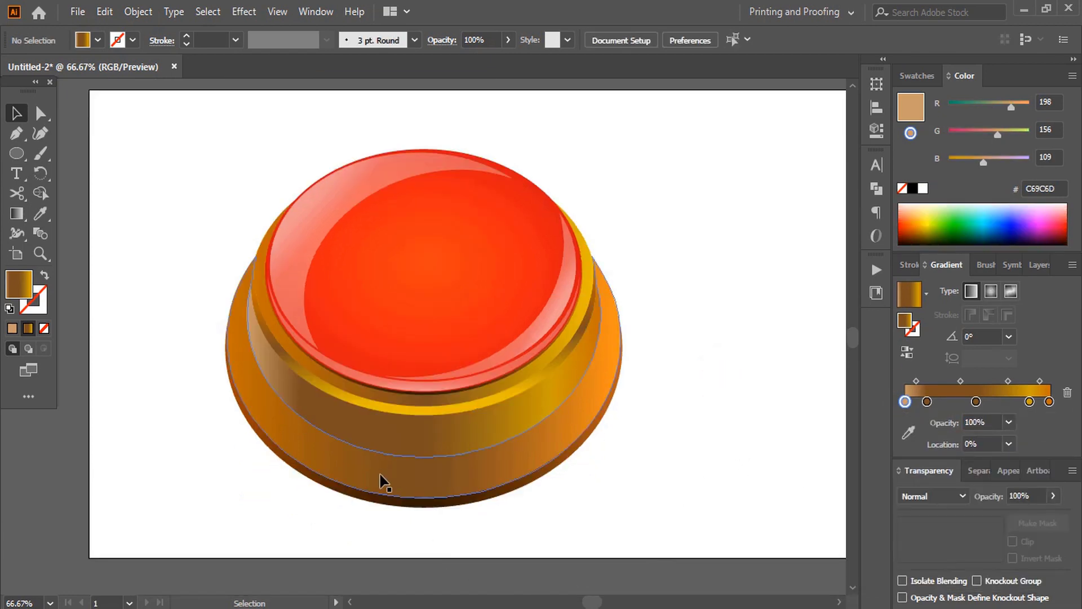
click(381, 479)
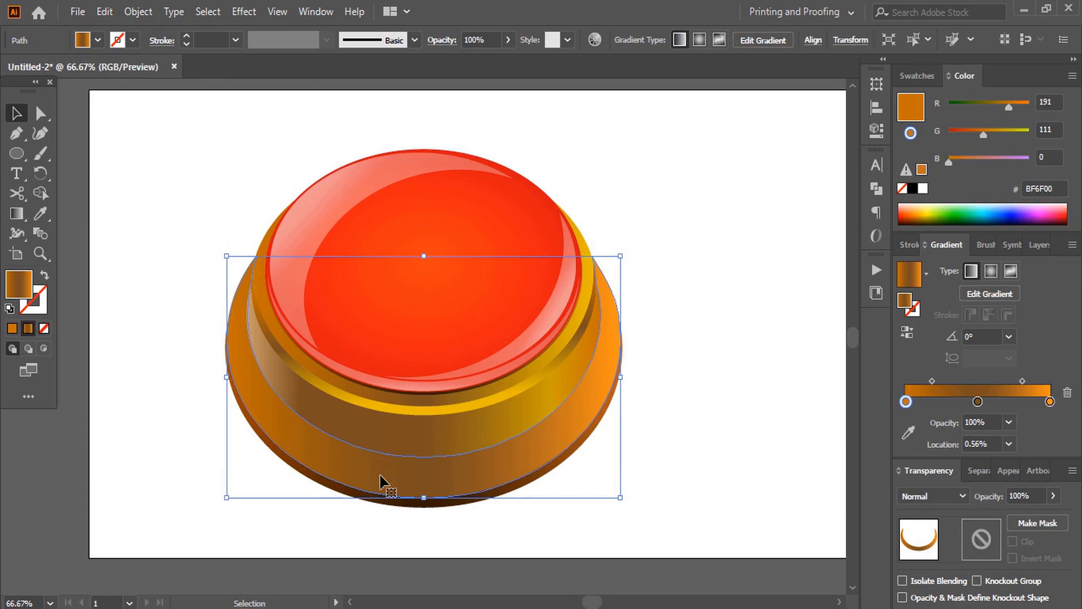
click(104, 11)
click(148, 93)
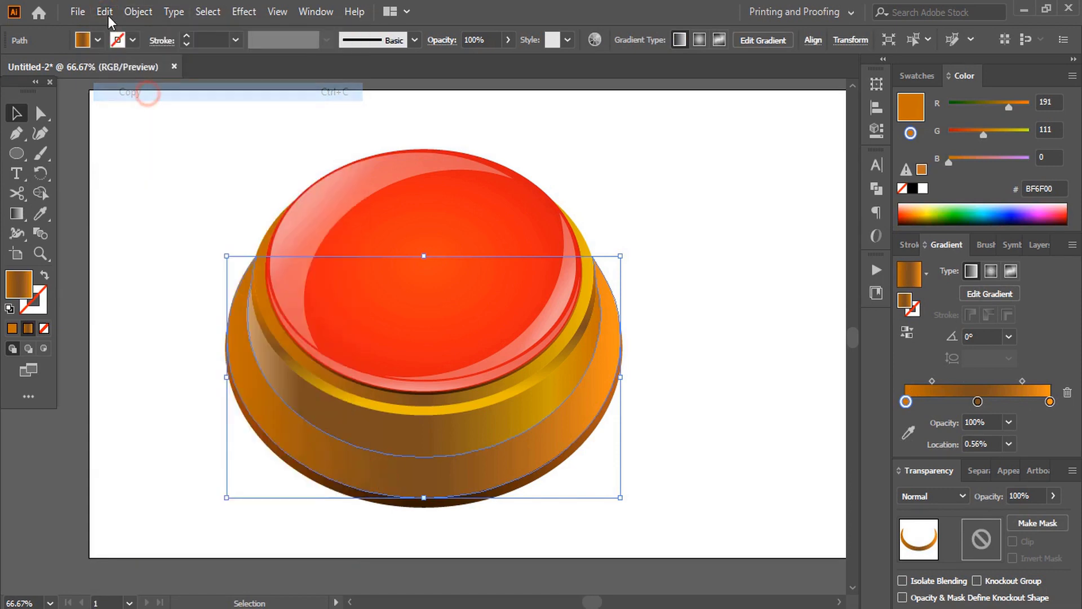
click(104, 11)
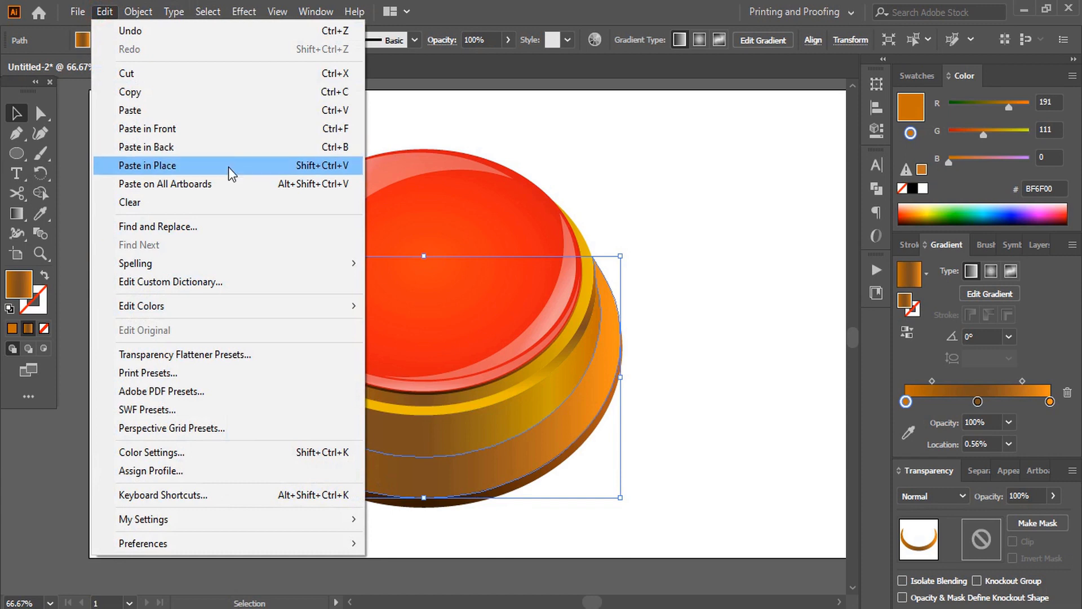
click(229, 167)
click(44, 328)
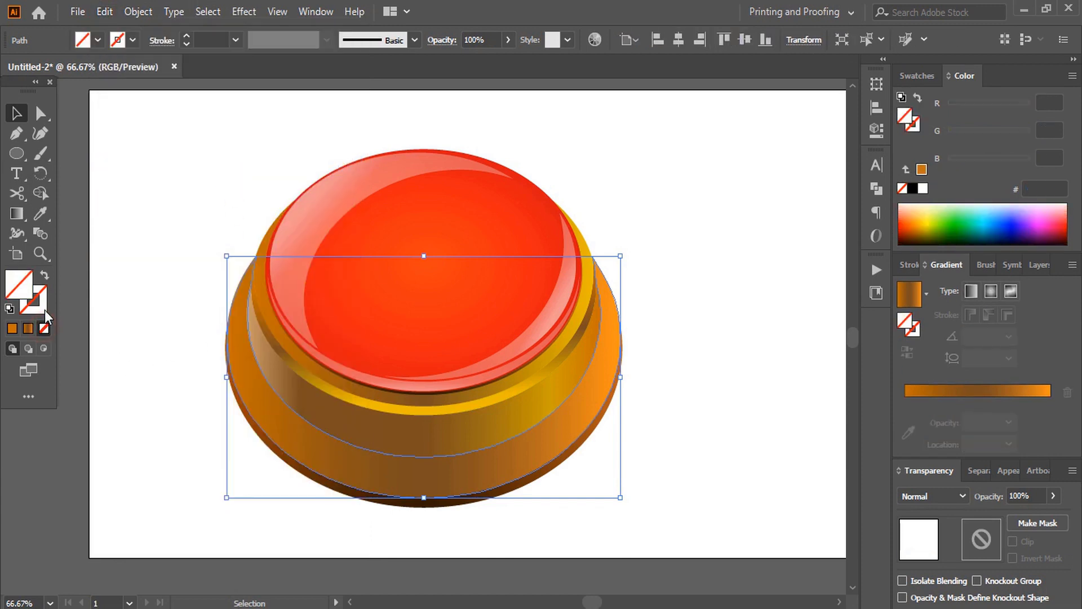
click(14, 326)
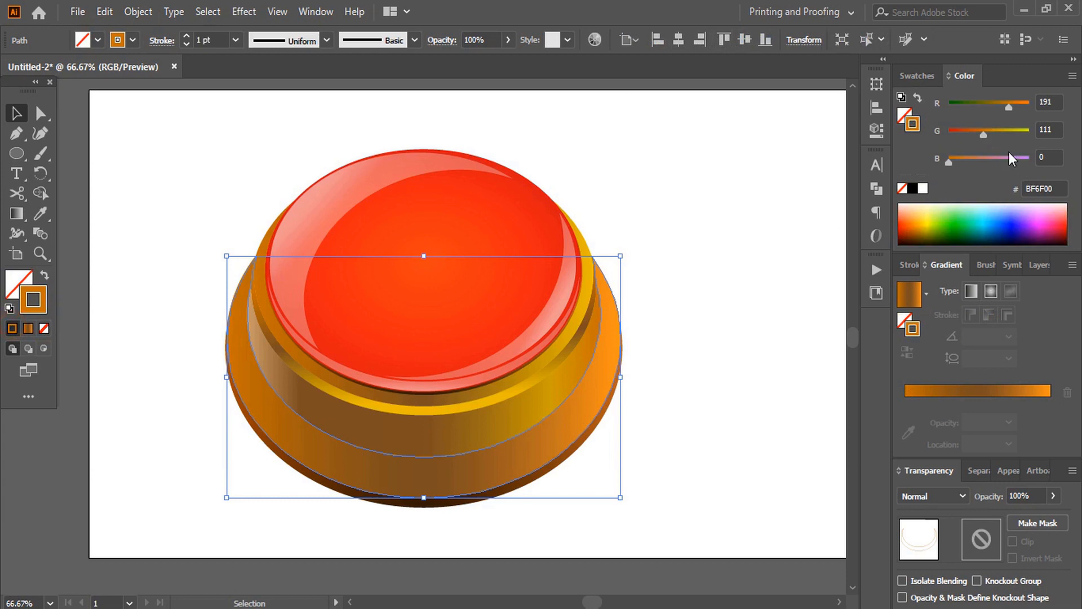
click(912, 188)
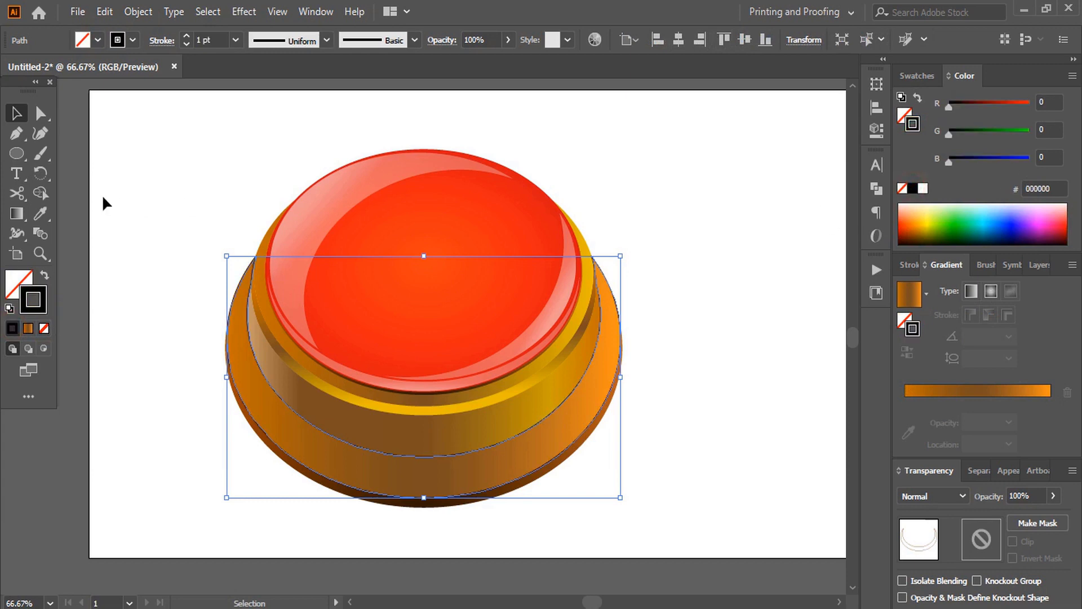
Step: Cut the outlined copy with Scissors at both side anchors of its inner edge and remove everything except the front inner arc
click(17, 193)
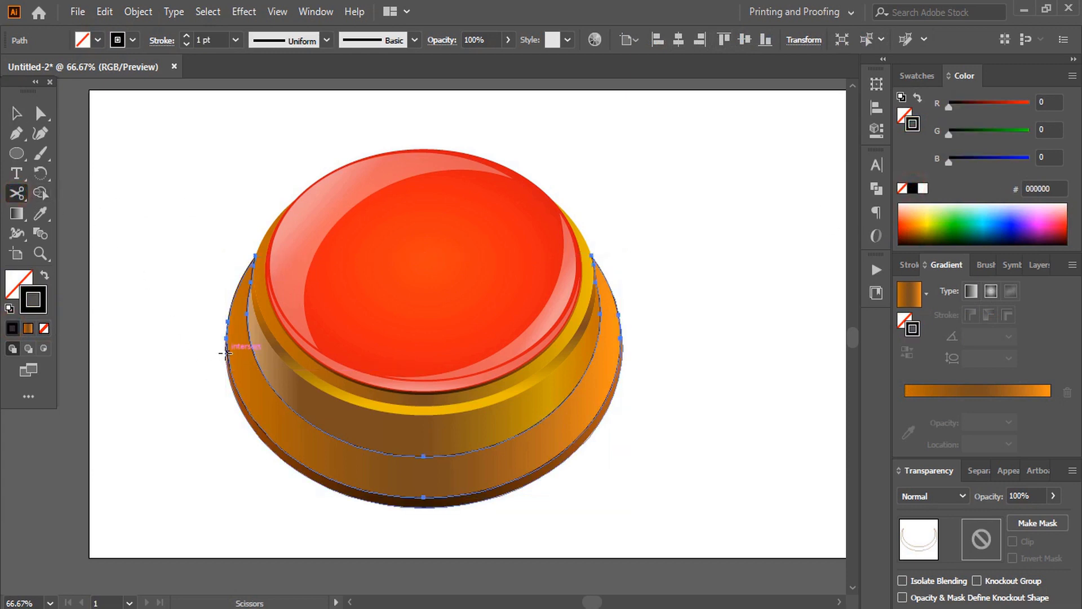
click(246, 313)
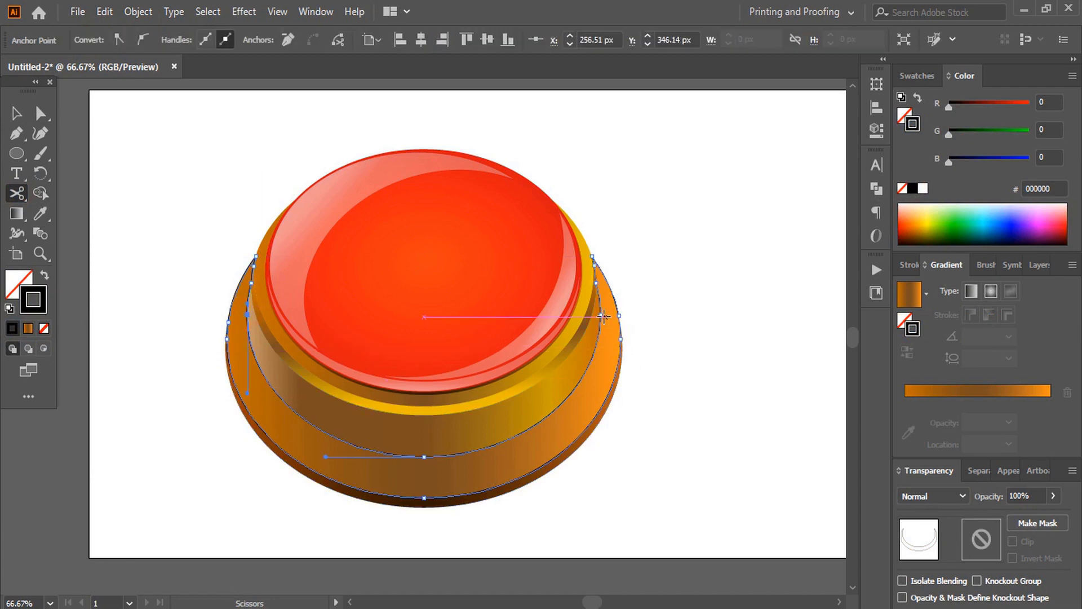
click(600, 316)
click(16, 113)
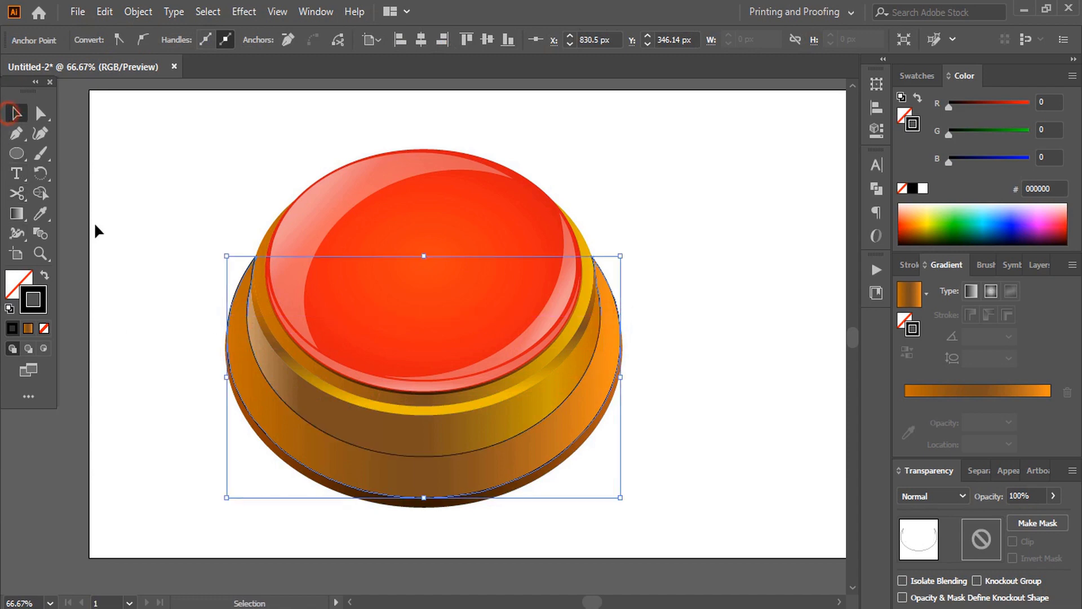
click(162, 372)
Step: Give the remaining inner arc a 5 pt stroke with a lens-shaped width profile and expand its appearance
click(283, 405)
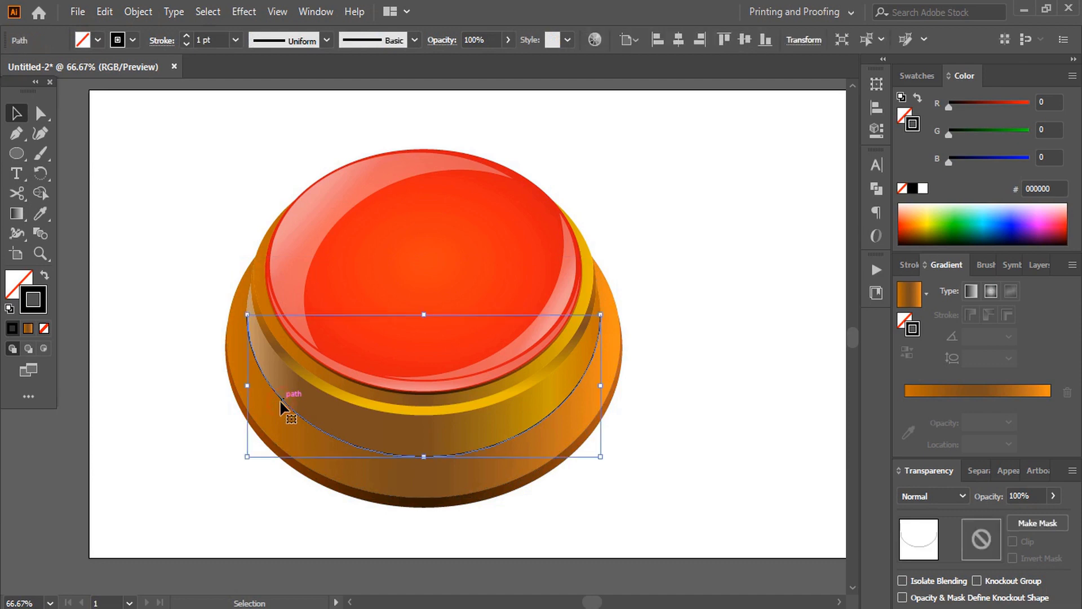
click(188, 36)
click(187, 36)
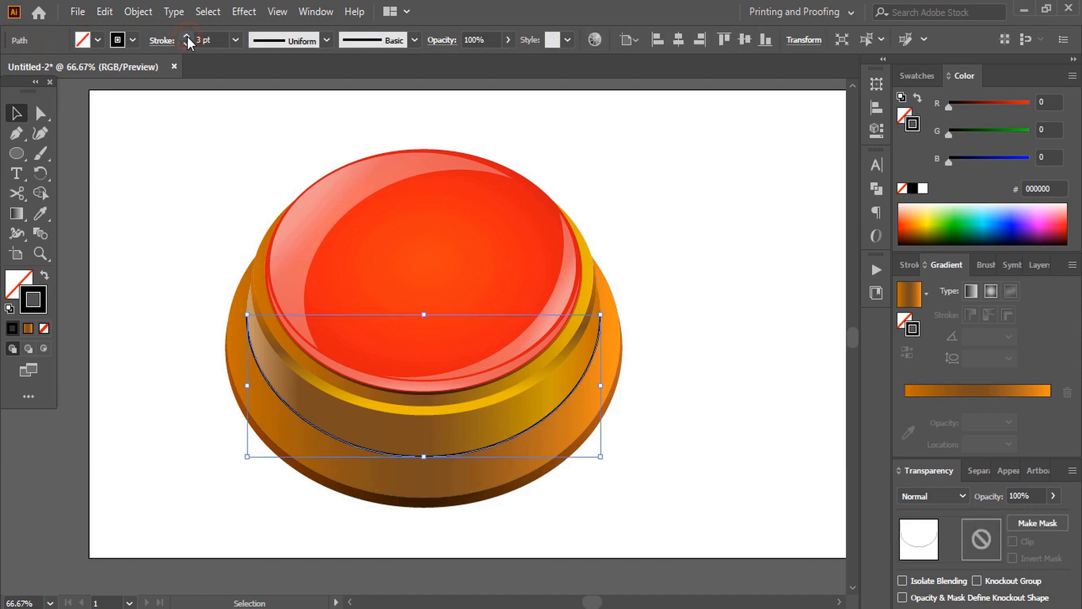
click(187, 36)
click(187, 36)
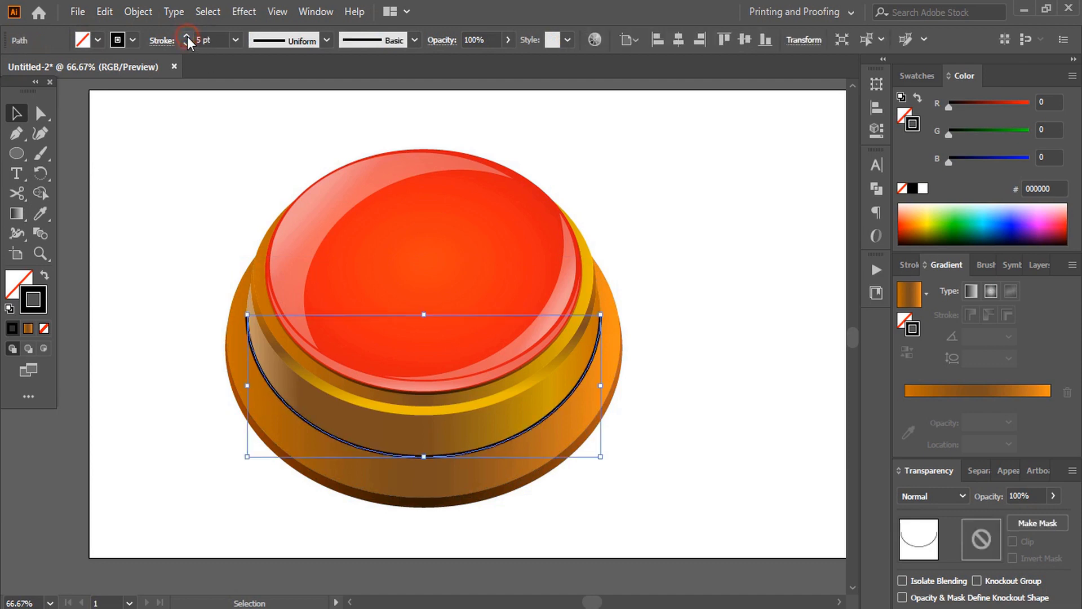
click(327, 40)
click(289, 90)
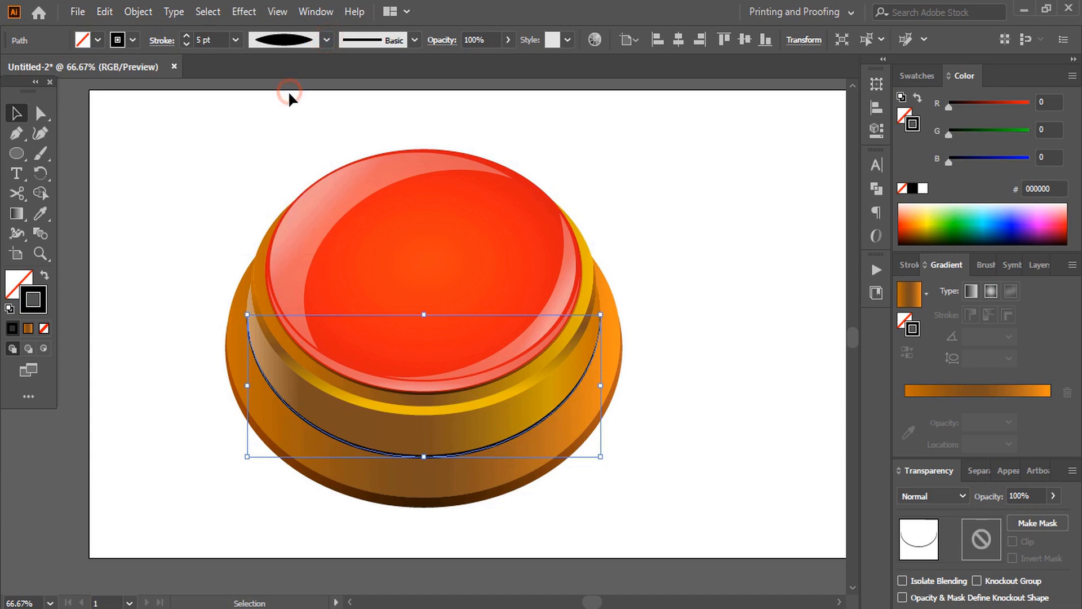
click(124, 17)
click(223, 218)
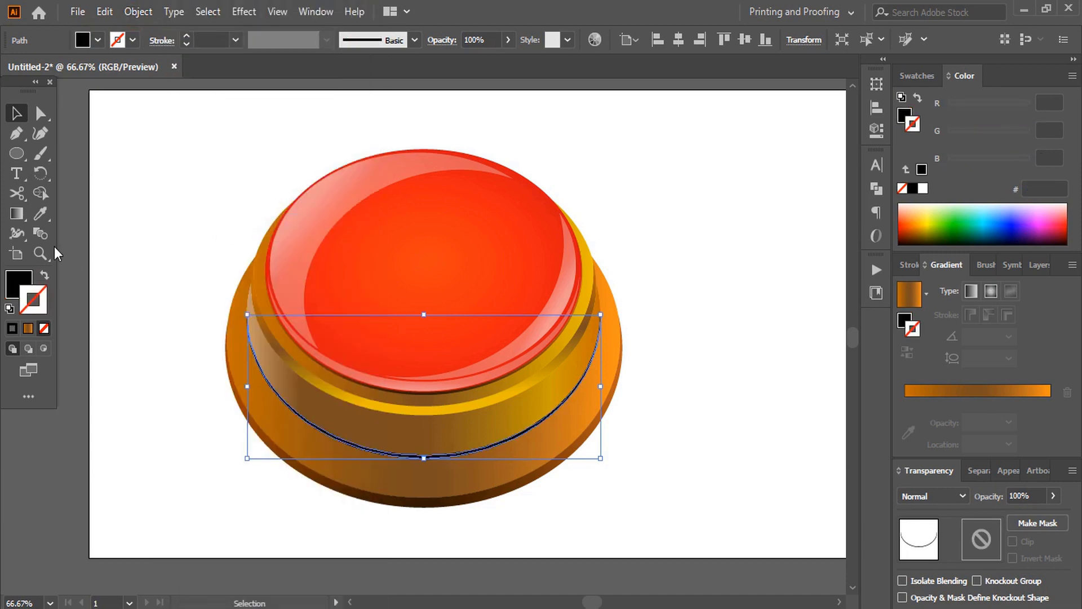
Step: Copy the bottom crescent's dark brown gradient onto the expanded arc with the Eyedropper
click(42, 214)
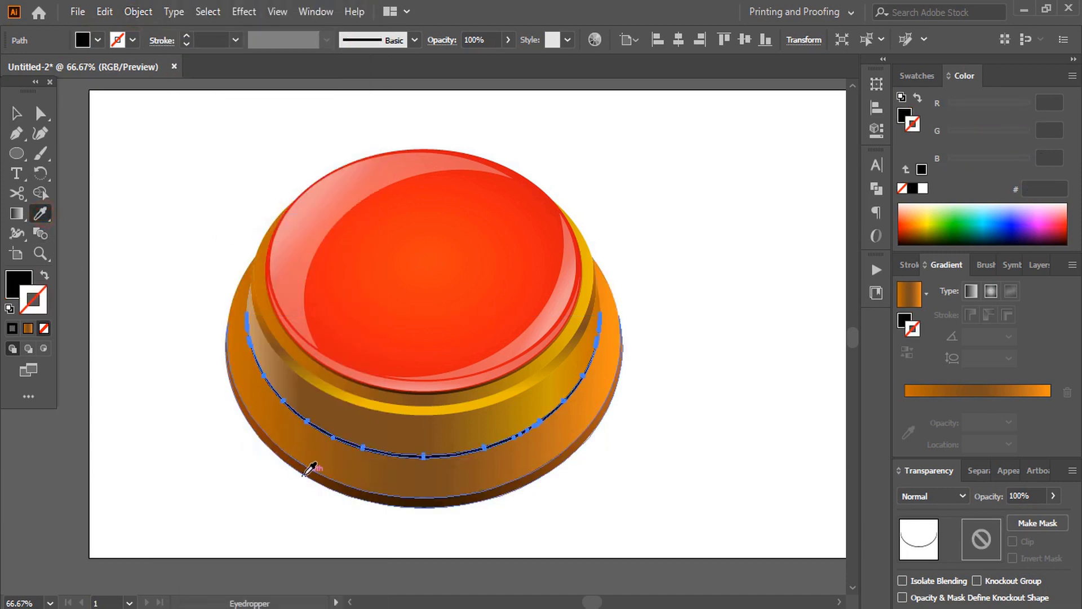
click(305, 475)
click(16, 113)
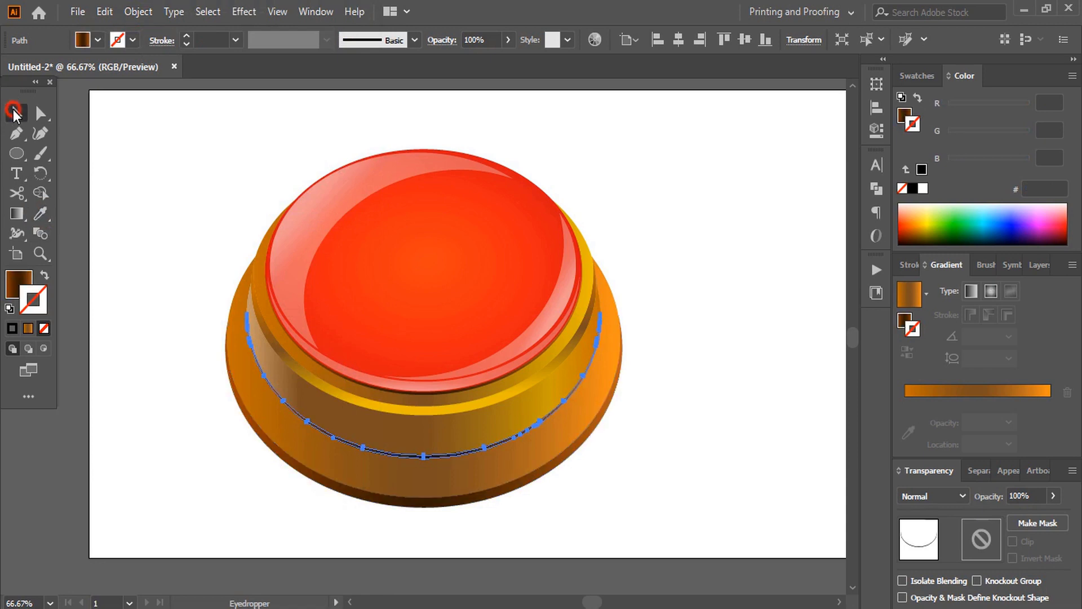
click(160, 339)
Step: Draw an unfilled closed crescent about 396 by 137 px just beneath the inner band's lower edge with the Pen tool
key(p)
scroll(343, 367, down, 3)
click(340, 361)
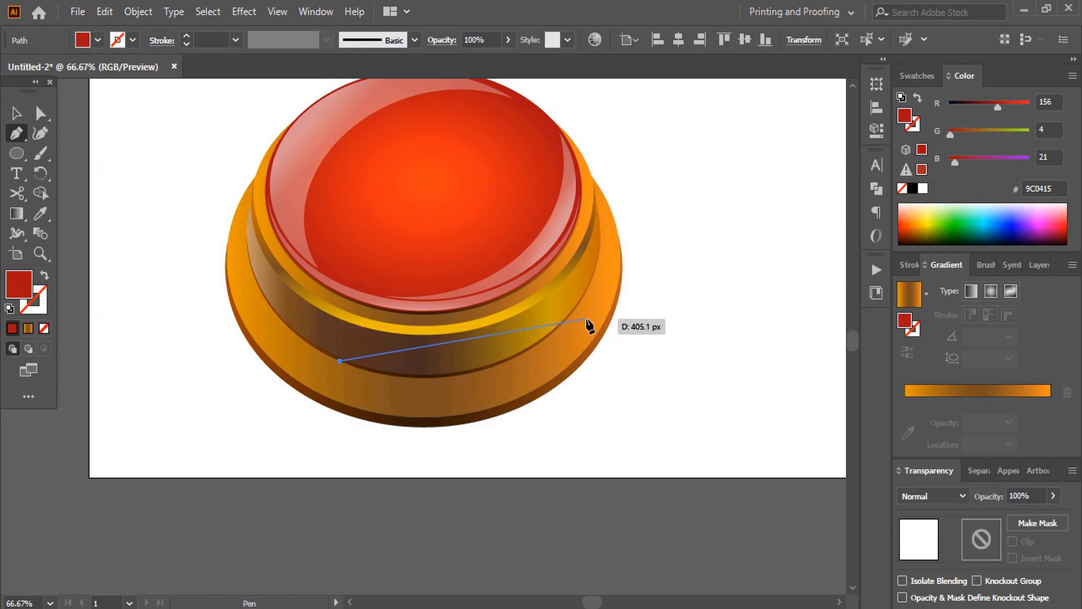
key(ctrl+minus)
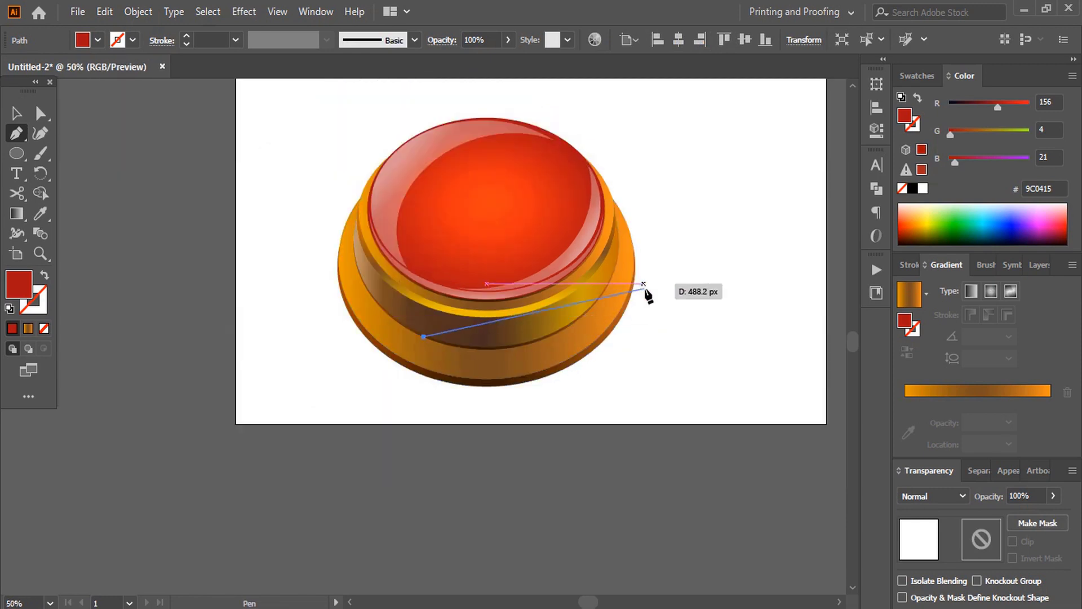
click(607, 288)
drag(607, 288, 671, 175)
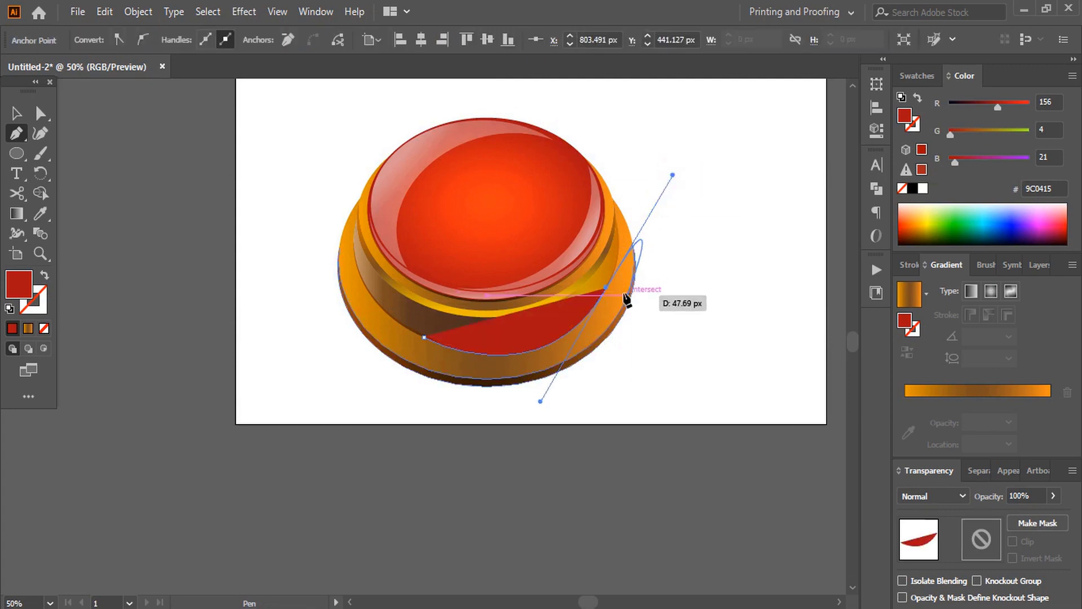
click(607, 289)
click(43, 328)
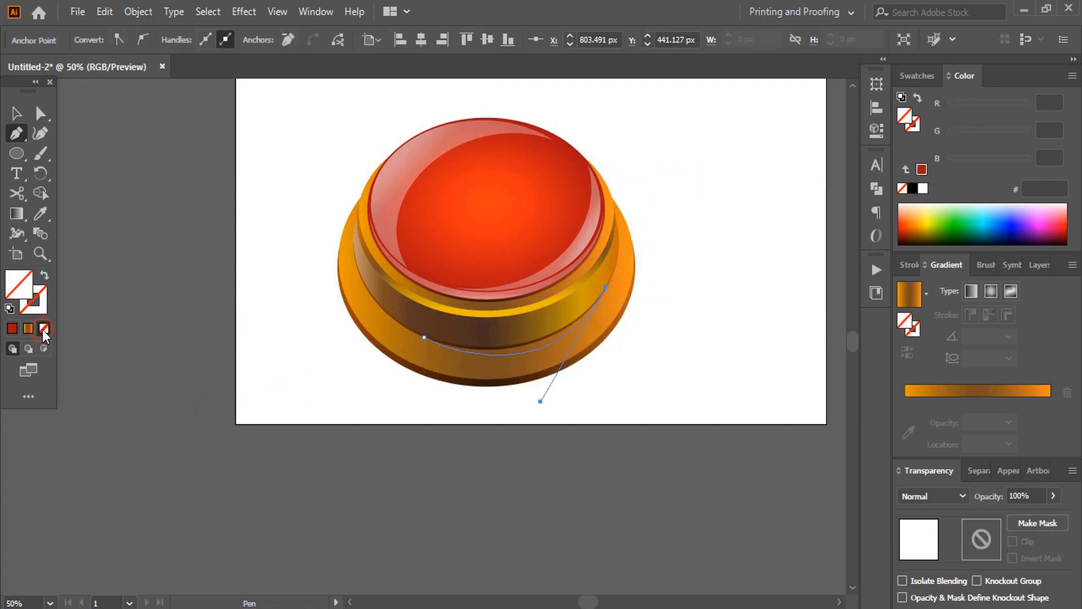
drag(424, 337, 292, 289)
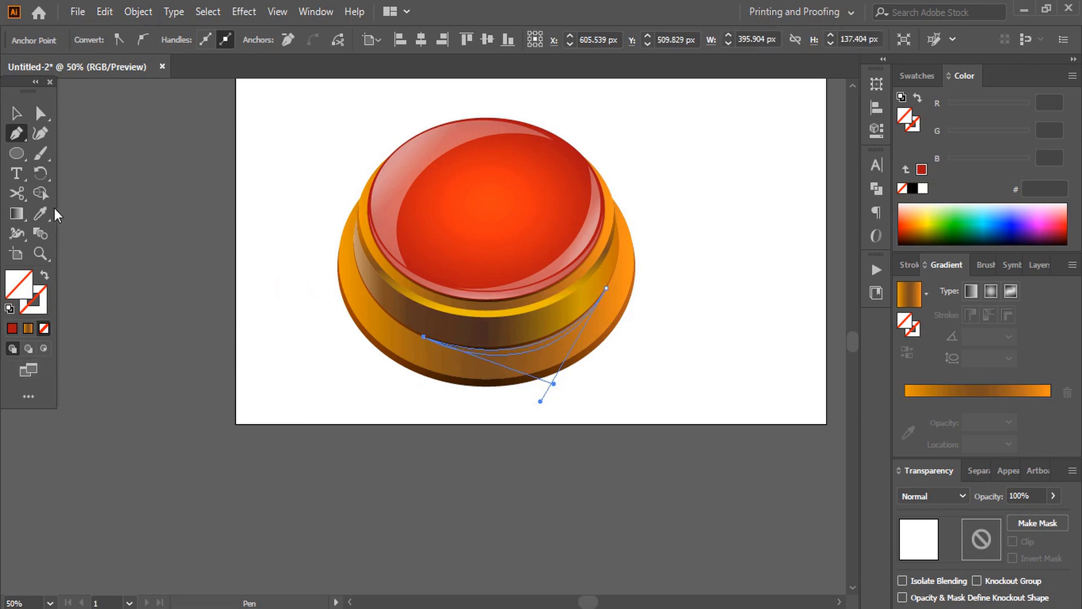
Step: Try the red top's translucent white highlight gradient on the new crescent with the Eyedropper
click(41, 213)
click(398, 176)
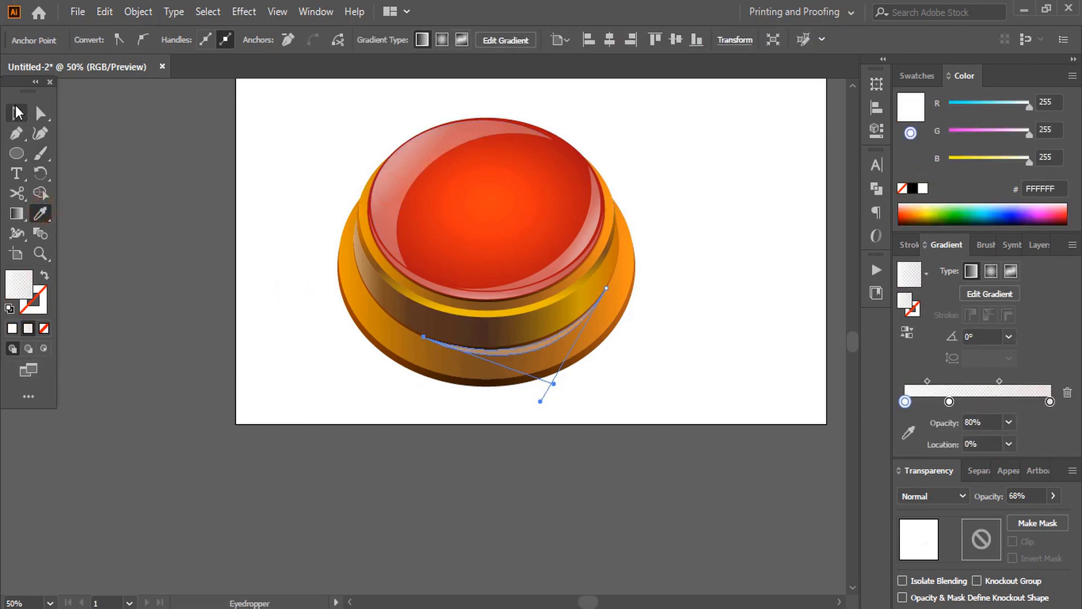
click(17, 113)
click(225, 324)
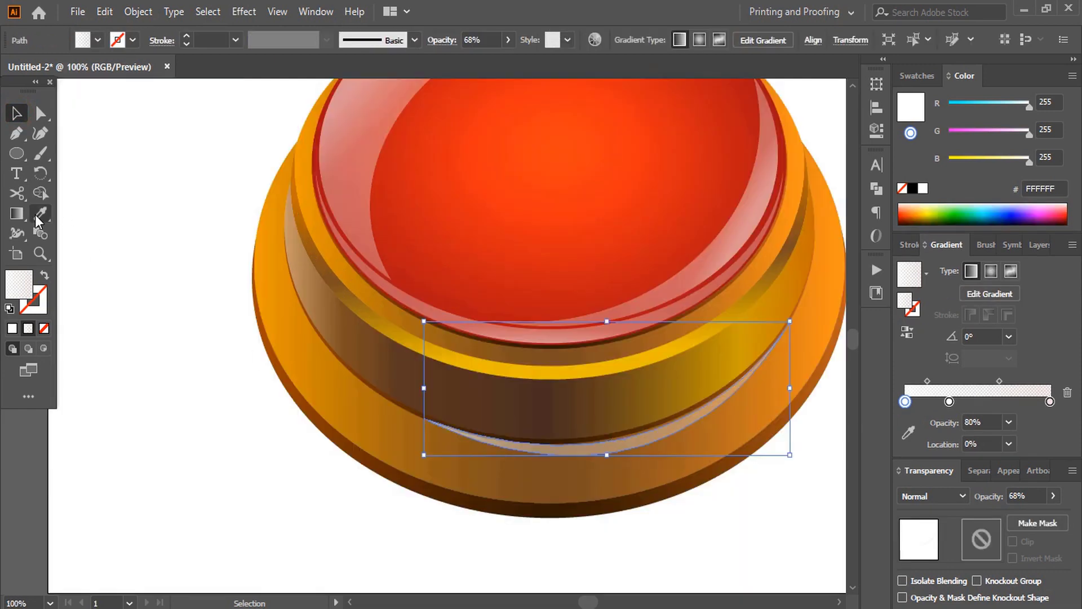
Step: Fill the new crescent with the base's yellow-brown-orange gradient using the Eyedropper
click(40, 213)
click(503, 367)
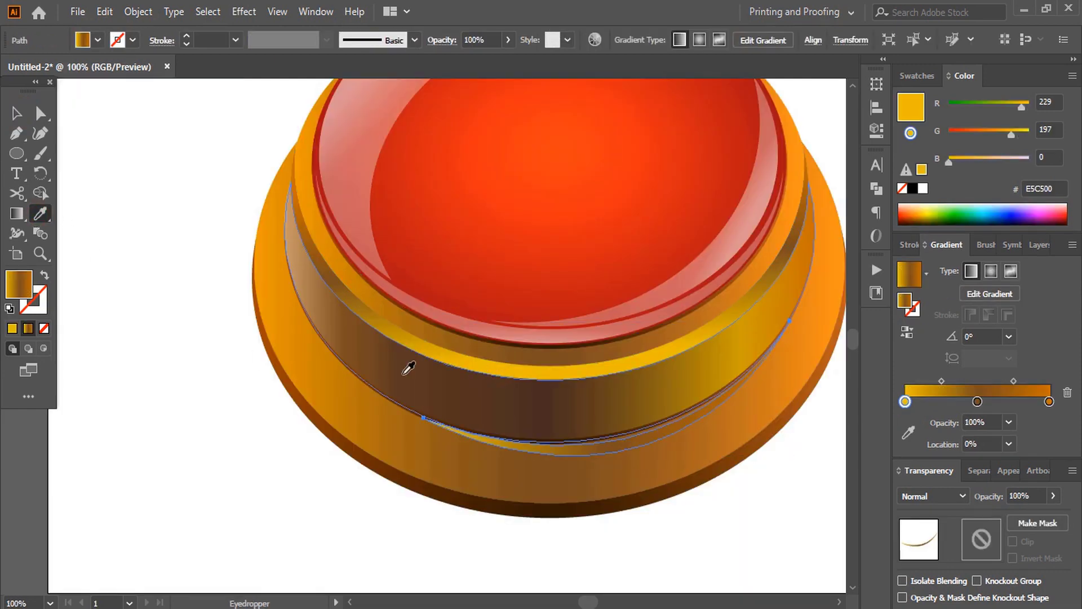
click(17, 113)
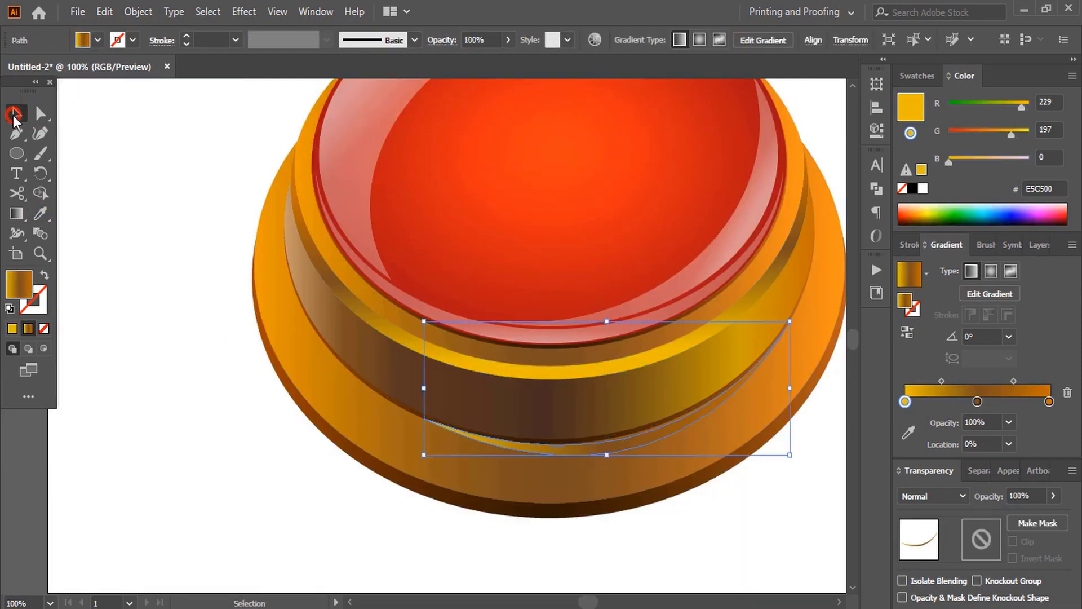
click(142, 299)
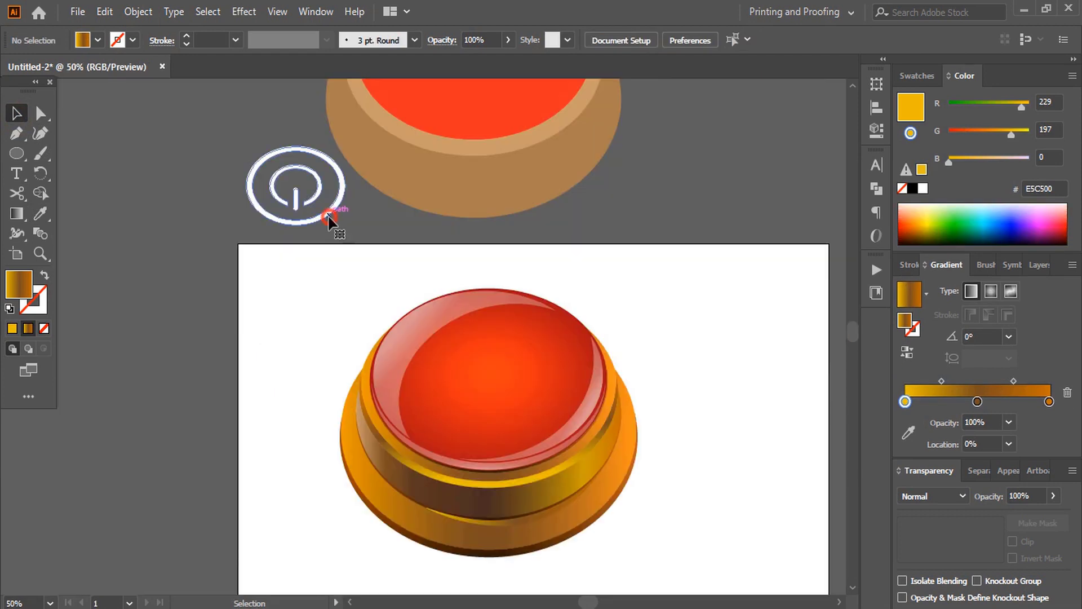
Step: Move the white power symbol group from beside the artboard onto the centre of the red top
drag(329, 220, 514, 400)
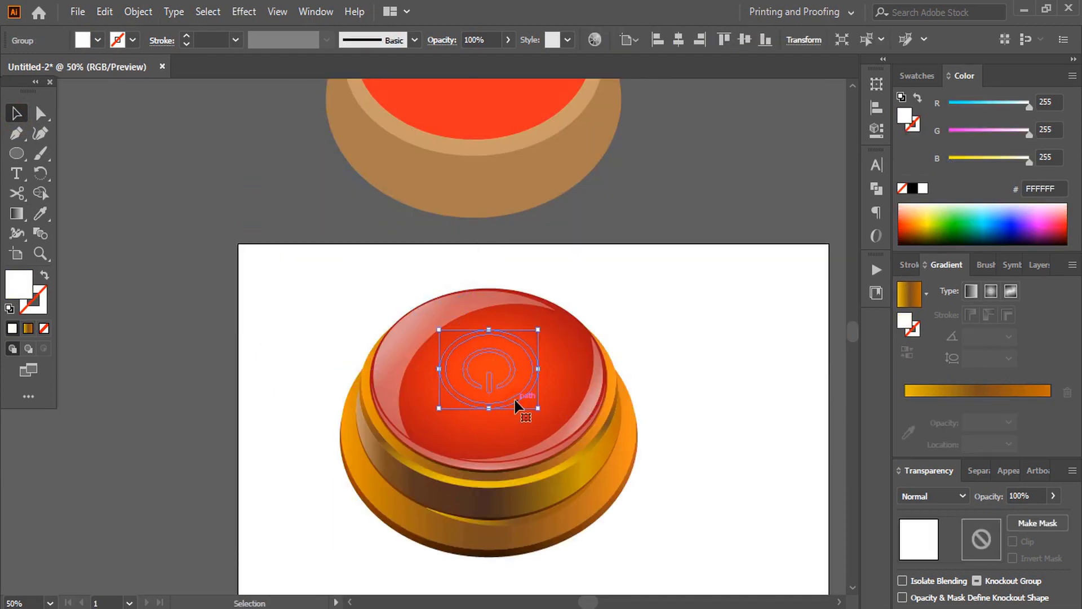
Step: Bring the power symbol group in front of all the red top's layers
right_click(512, 398)
mouse_move(597, 320)
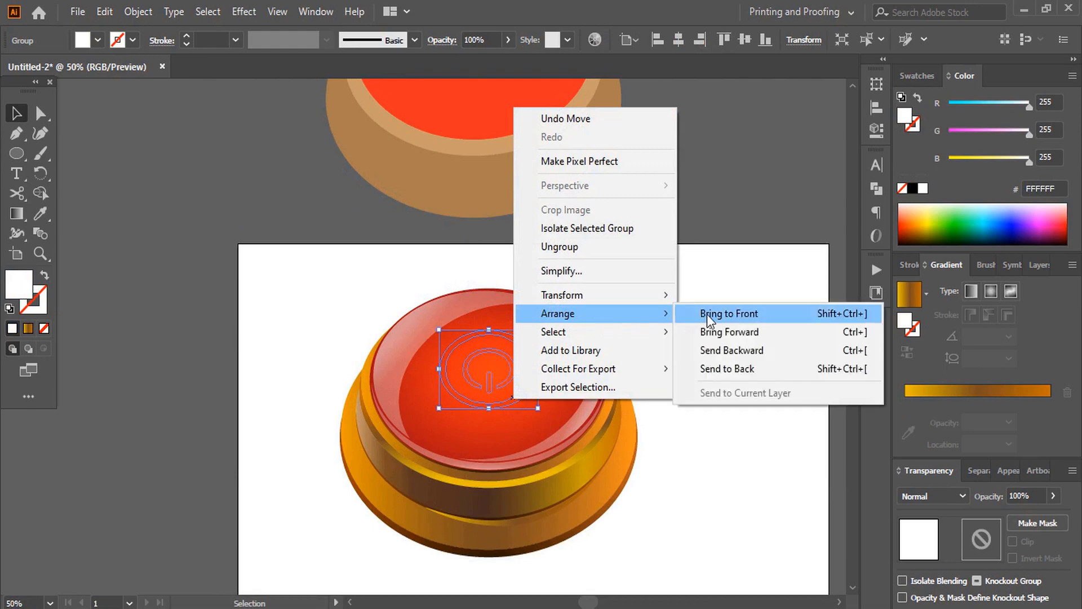
click(714, 313)
click(701, 393)
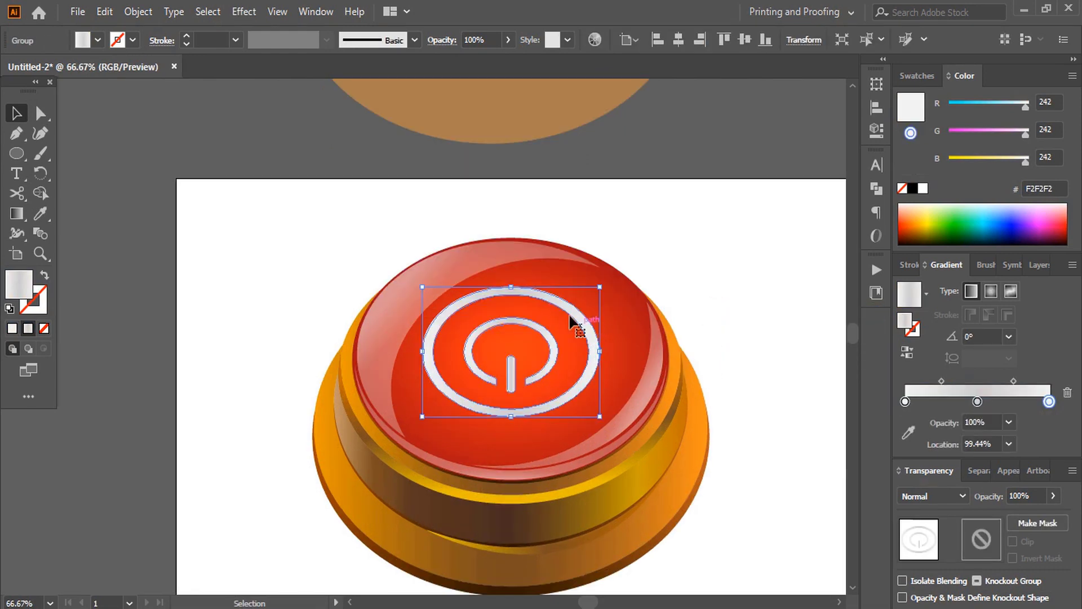
Step: Add a Multiply drop shadow to the power symbol, previewing it and setting its opacity to 71%
click(243, 12)
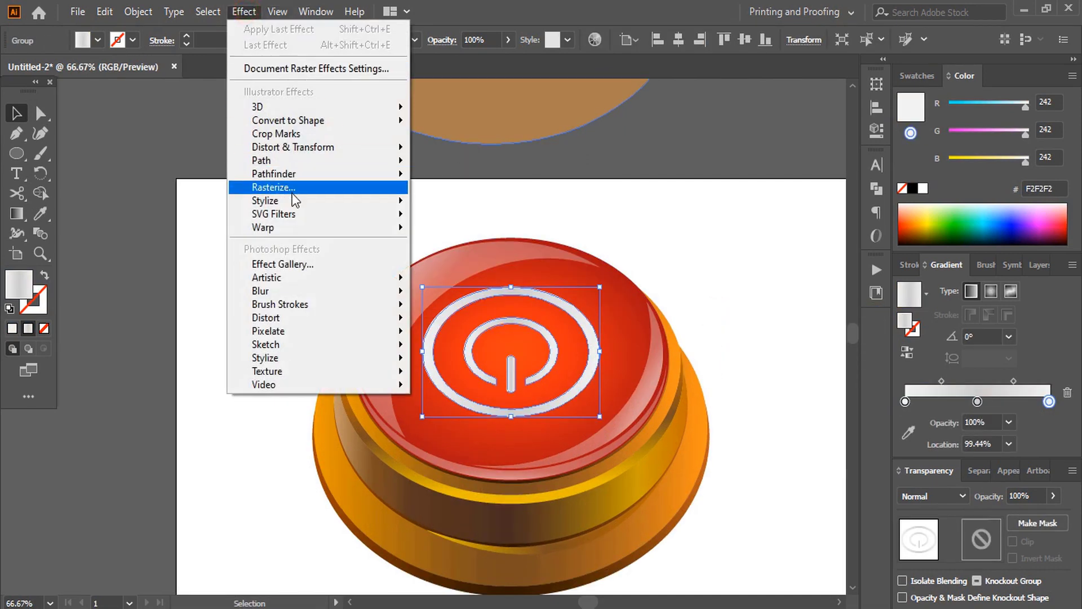
mouse_move(372, 202)
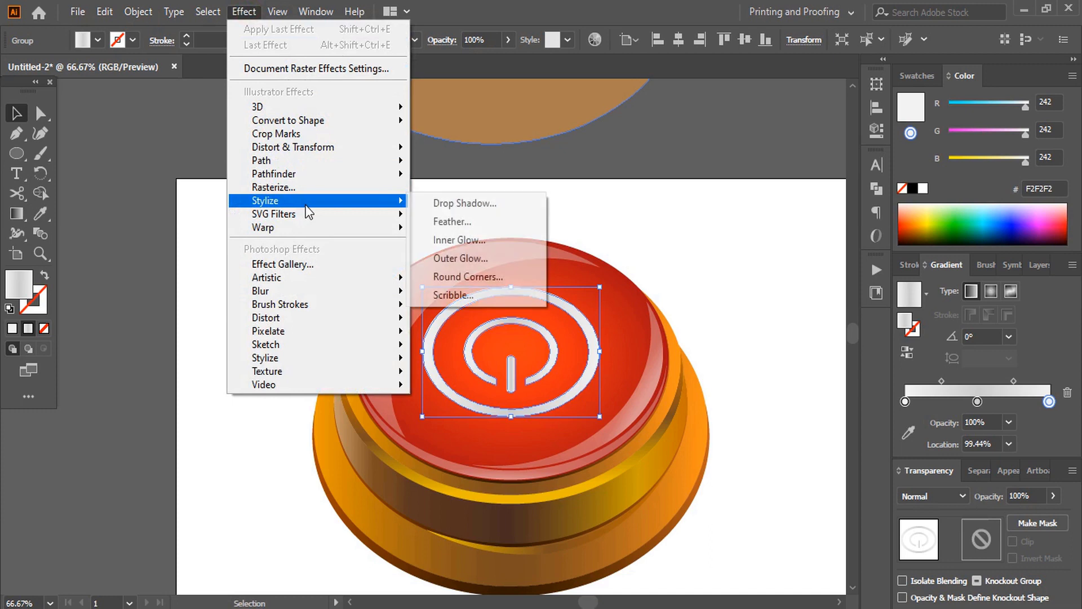
click(461, 204)
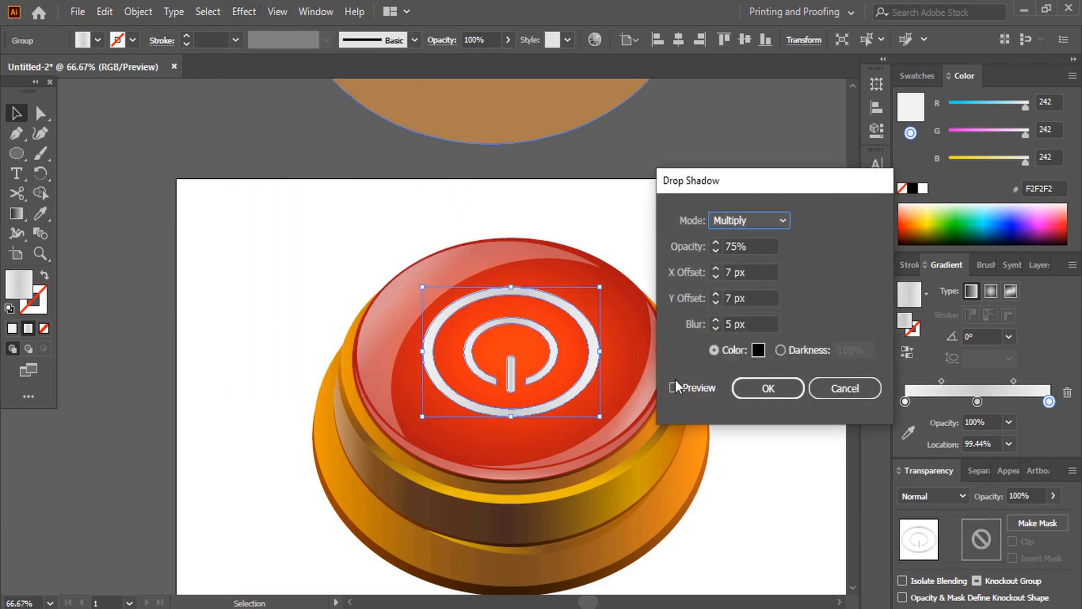
click(674, 387)
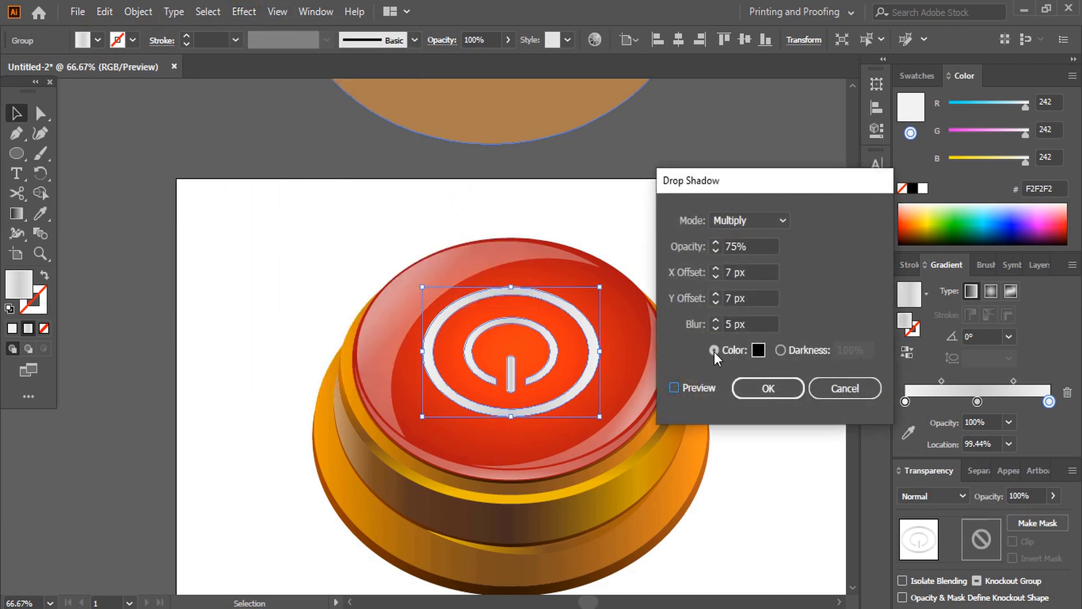
click(715, 251)
click(715, 250)
click(715, 250)
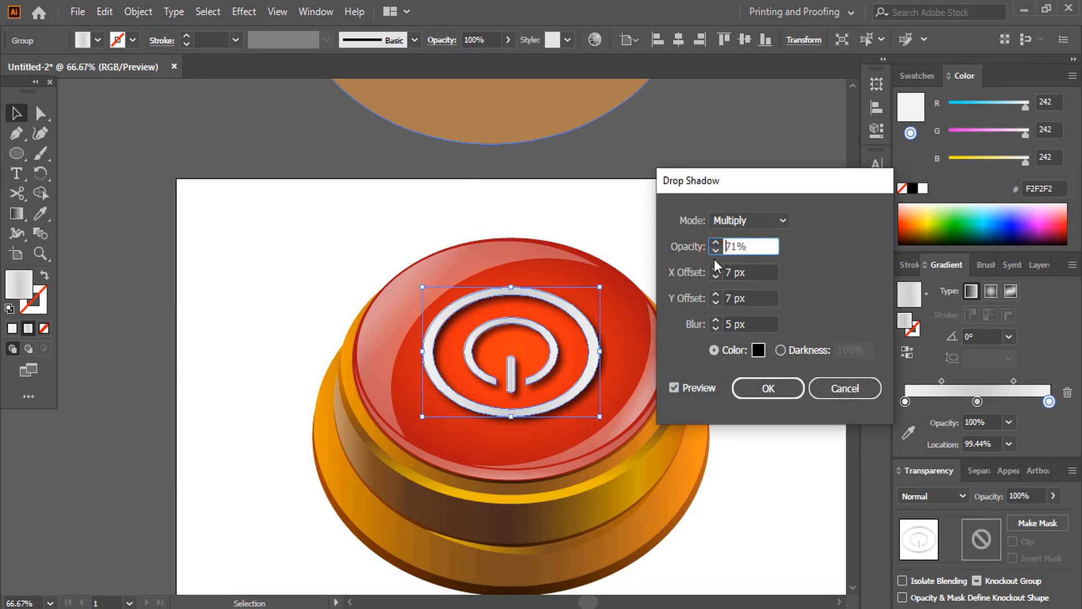
Step: Set the drop shadow's X offset to 3 px, Y offset to 5 px and blur to 3 px
click(716, 276)
click(715, 275)
click(716, 276)
click(715, 275)
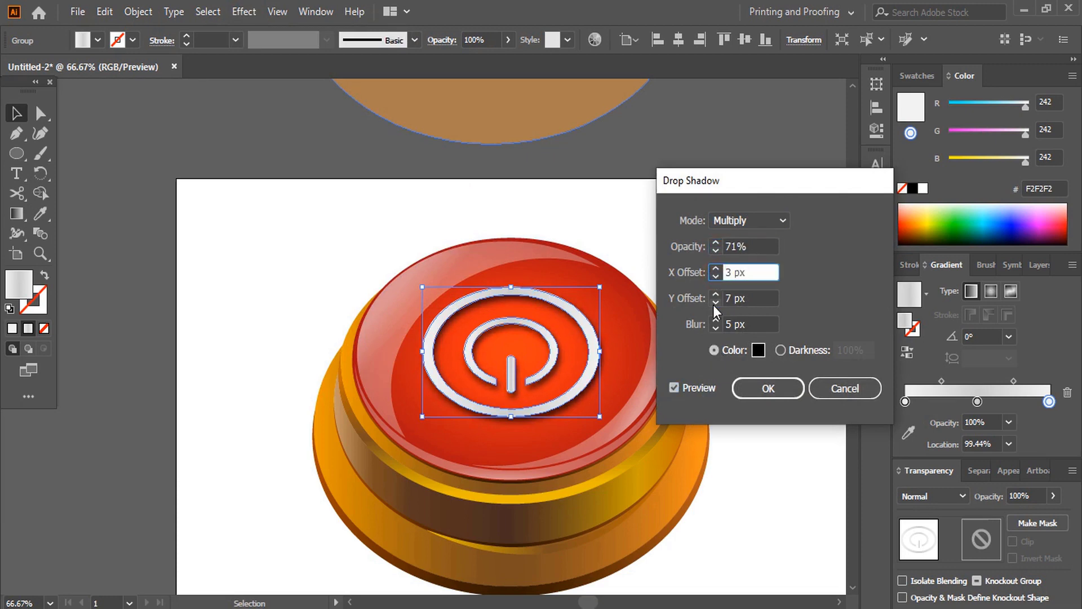
click(716, 303)
click(716, 303)
click(716, 328)
click(716, 328)
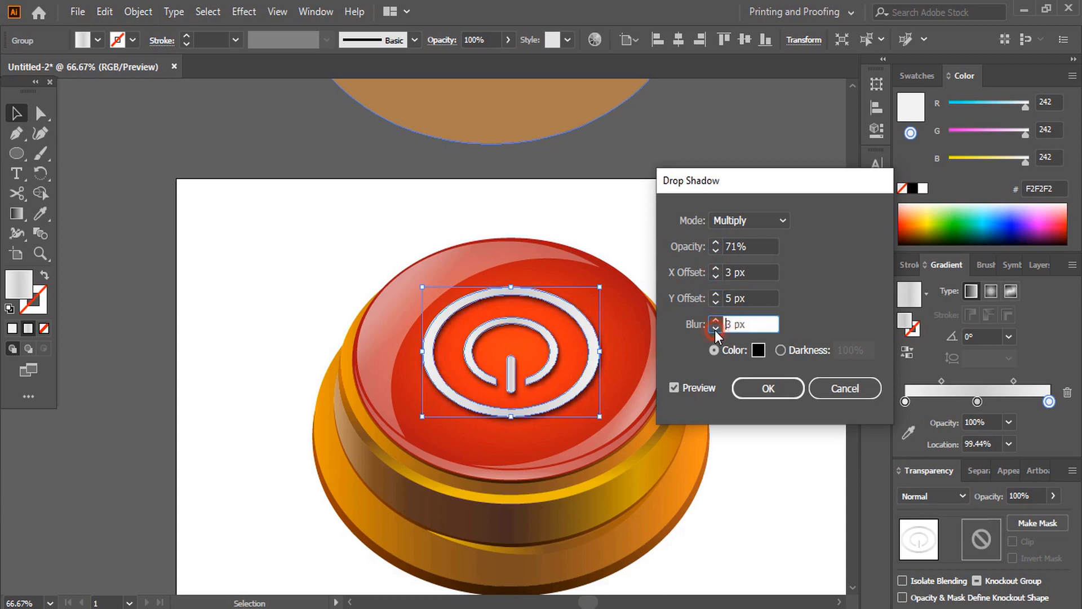
Step: Change the drop shadow's colour to a dark red and apply the effect to the power symbol
click(758, 350)
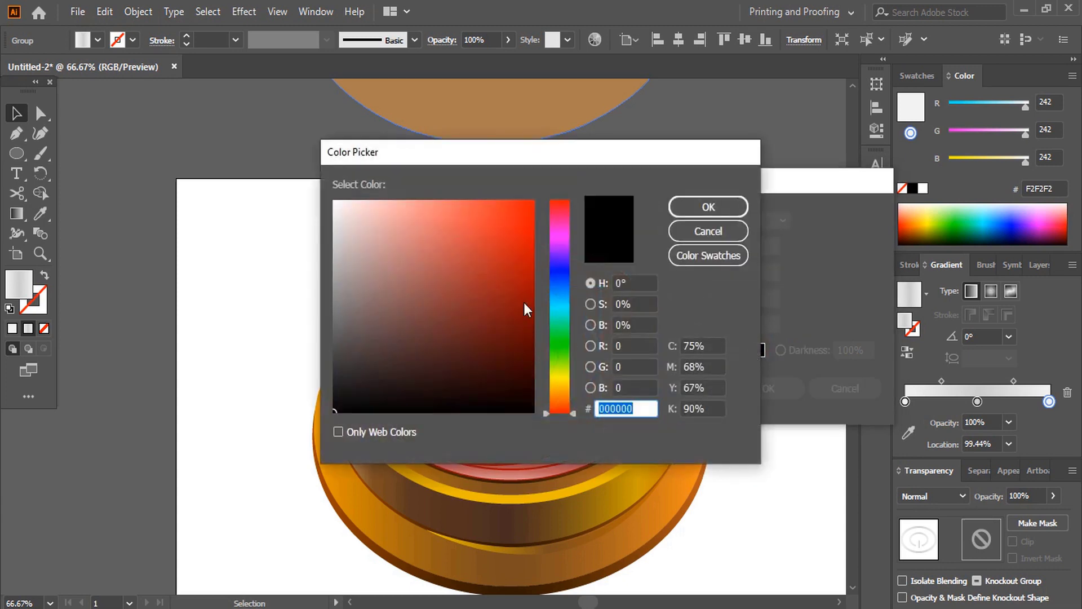
click(525, 225)
click(526, 279)
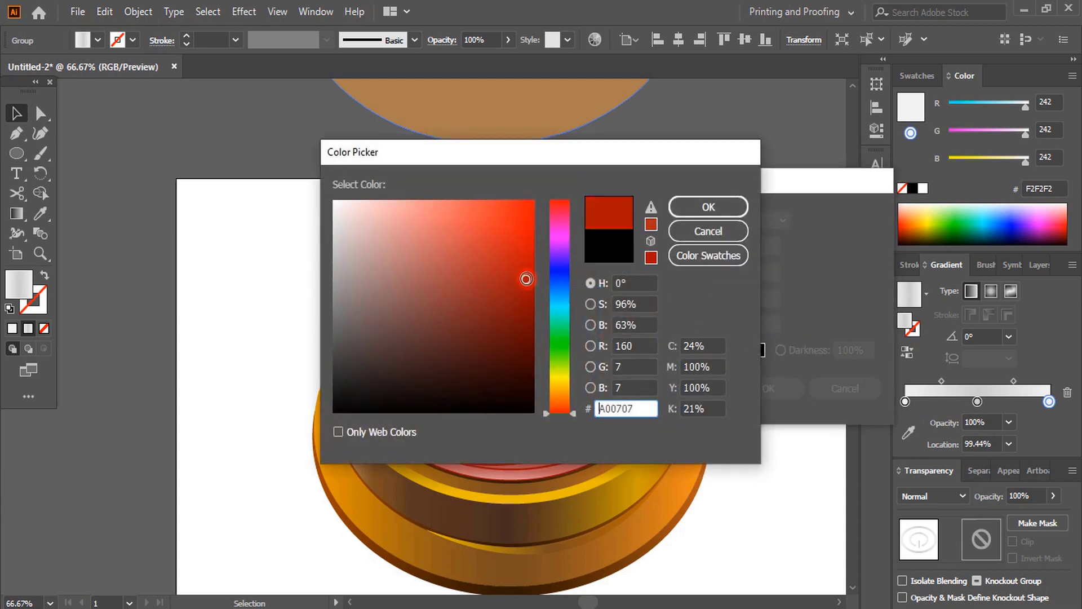
click(526, 301)
click(716, 207)
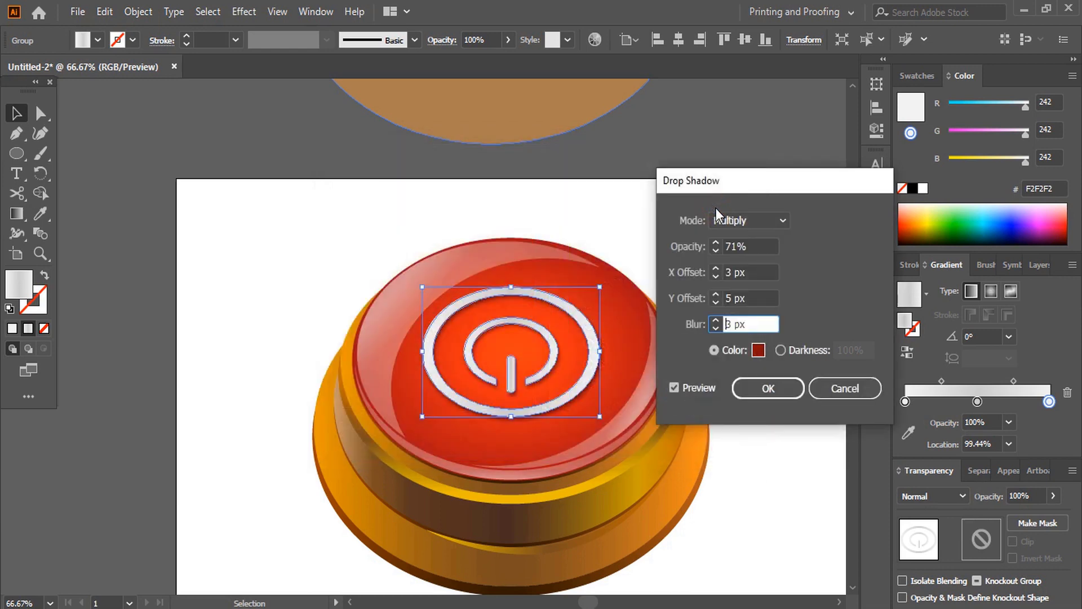
click(772, 388)
click(709, 280)
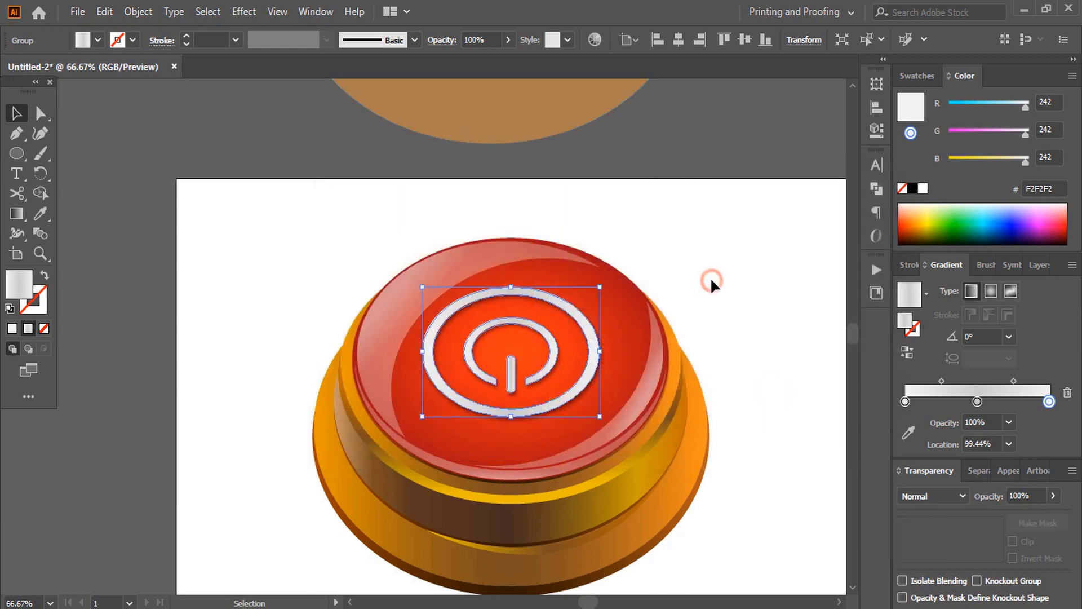
Step: Move the whole flat-coloured button down onto the artboard, just left of the shaded button
key(ctrl+minus)
drag(351, 113, 597, 285)
drag(456, 280, 413, 411)
click(496, 292)
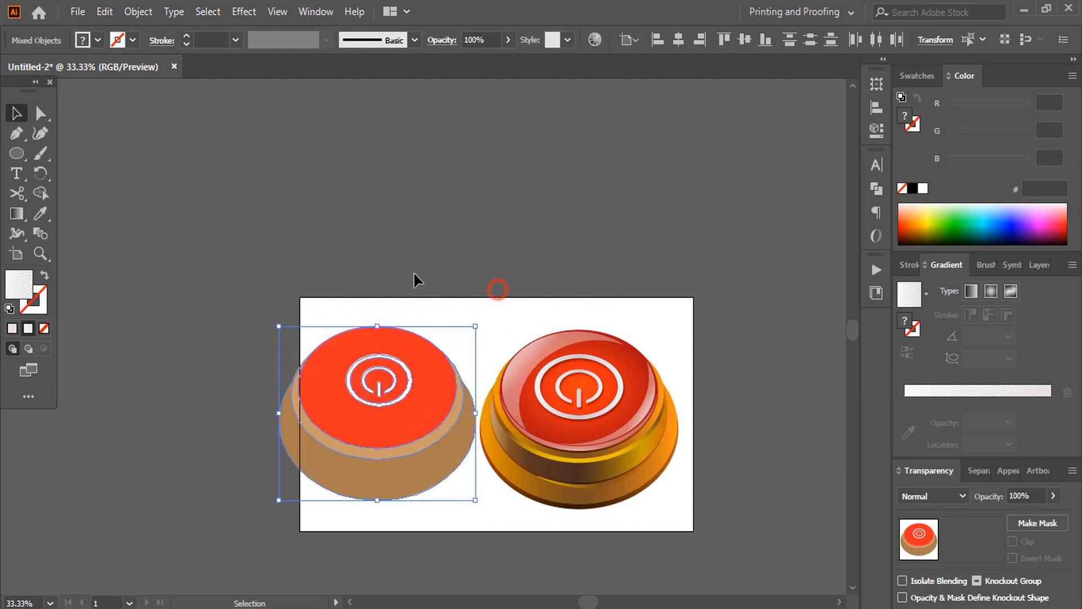
Step: Scale both buttons down together about their centre to about 1105 by 480 px so they fit the artboard
key(ctrl+a)
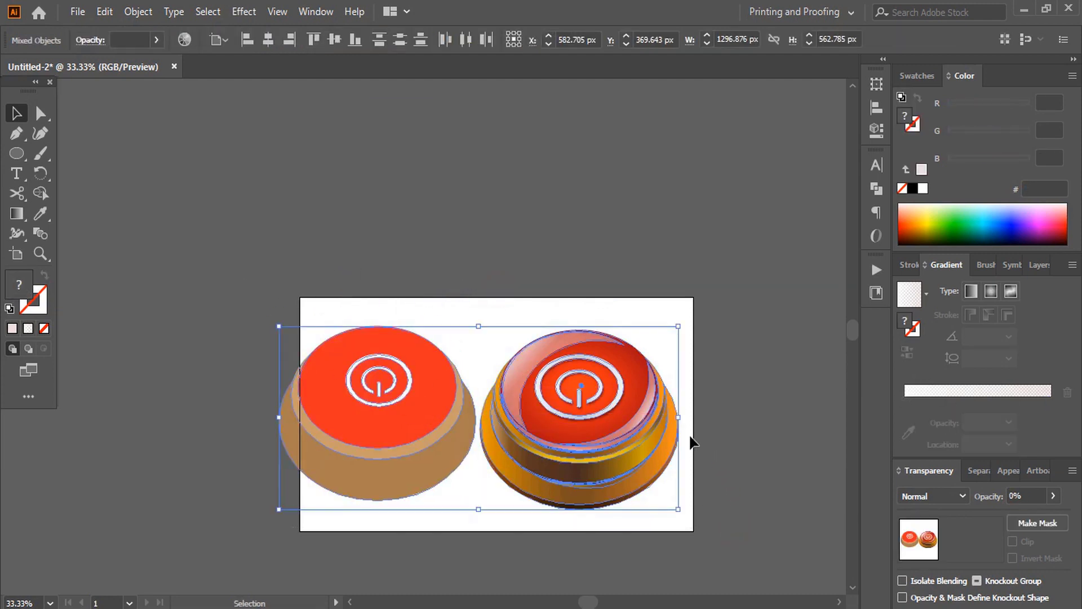
drag(680, 420, 650, 418)
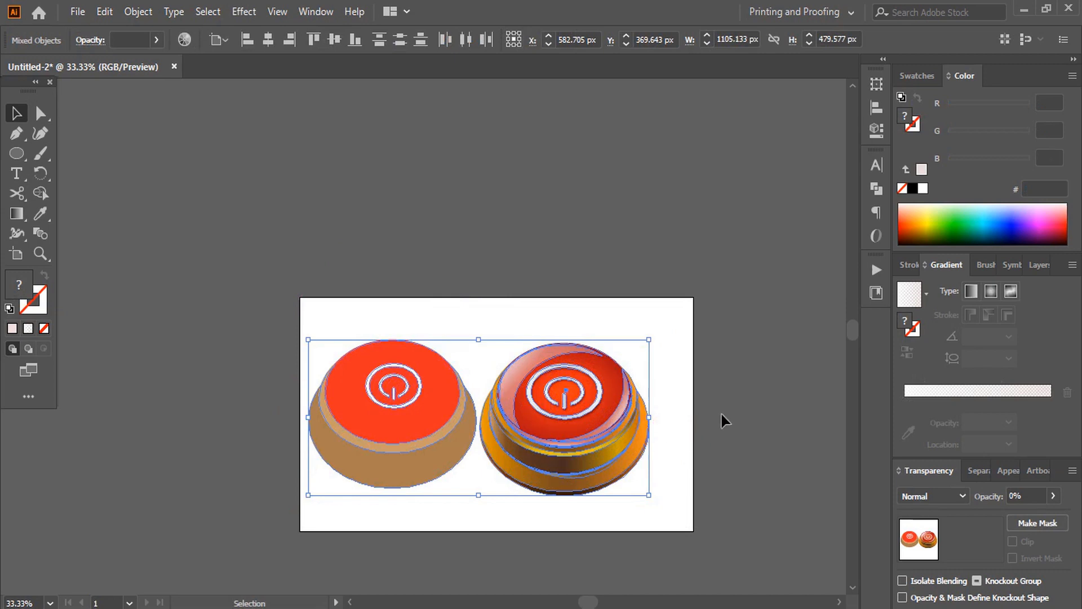
click(721, 408)
Step: Nudge the whole shaded button horizontally to the right, widening the gap between it and the flat button
drag(492, 320, 653, 495)
key(shift+Right)
key(shift+Right)
key(shift+Right)
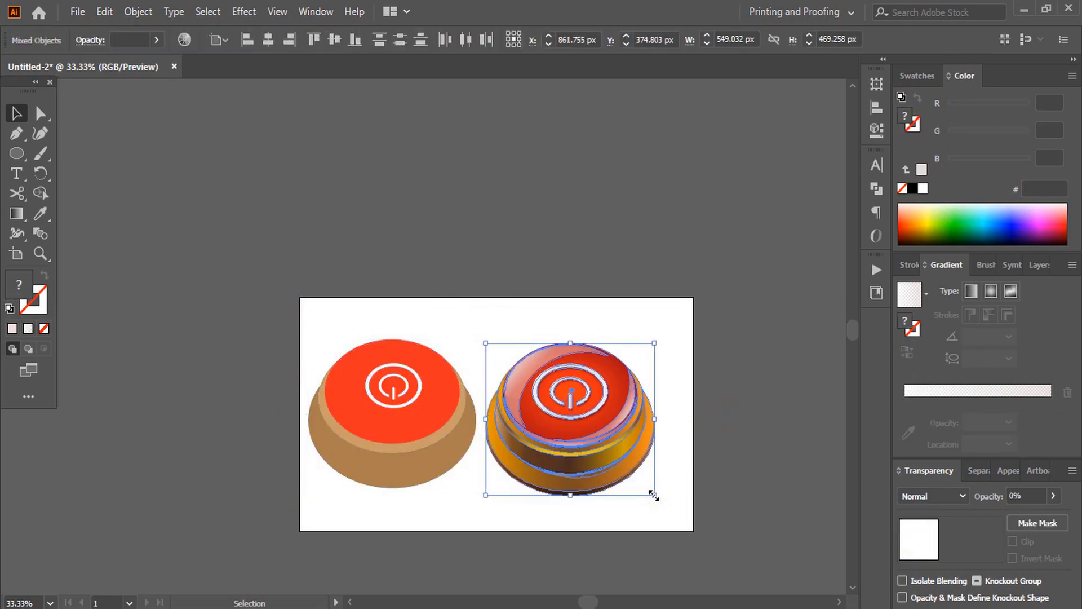
key(shift+Right)
key(shift+Right)
key(shift+Right)
key(shift+Right)
key(shift+Right)
key(shift+Right)
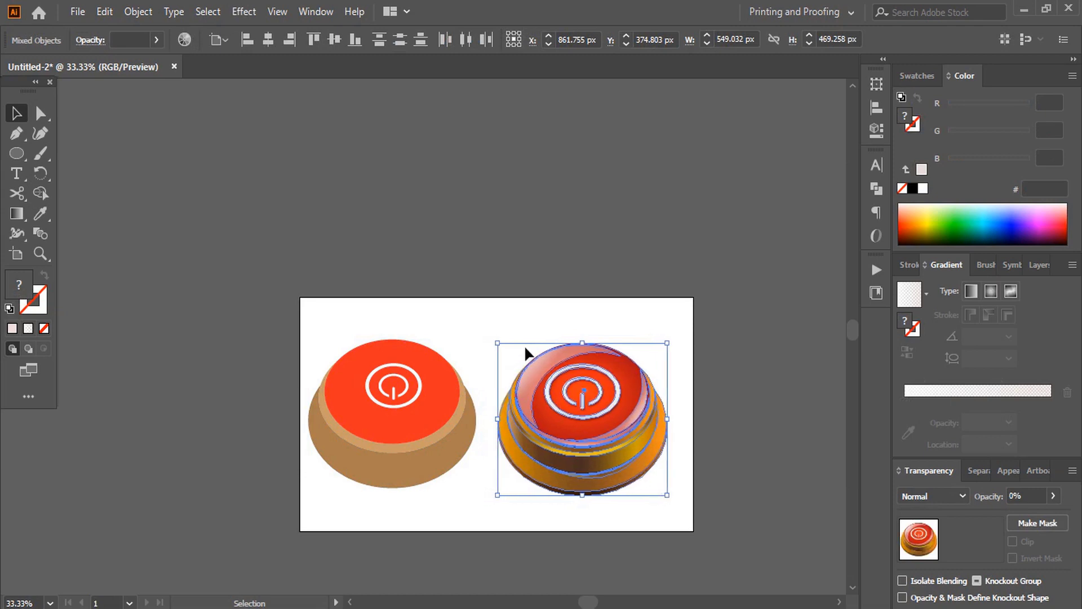
click(450, 327)
Step: Draw a rectangle covering the whole artboard and fill it with the dark grey swatch R=77 G=77 B=77
scroll(394, 451, down, 3)
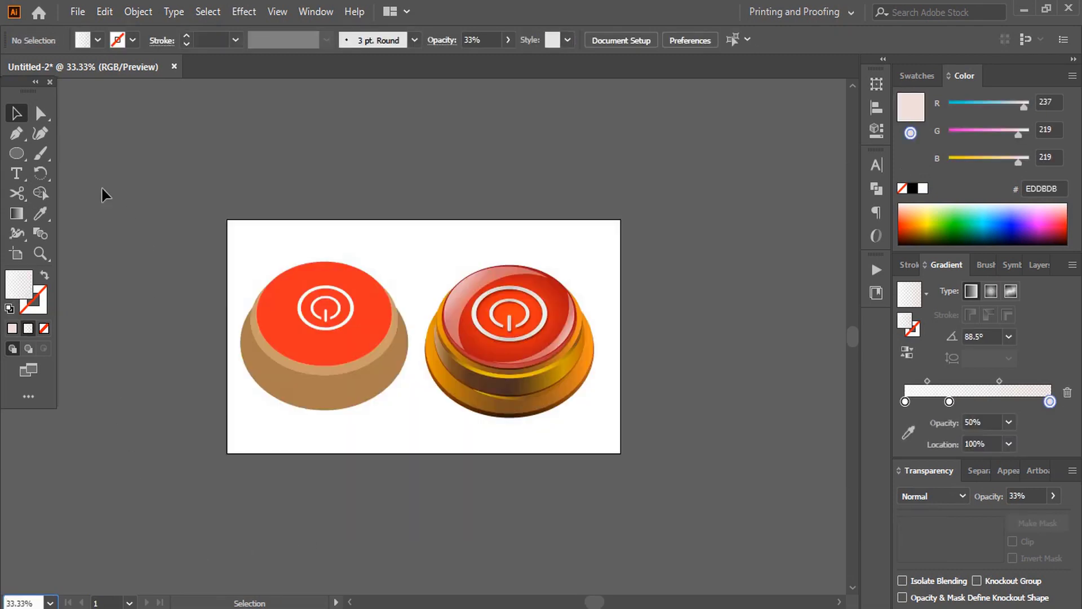
drag(17, 153, 56, 153)
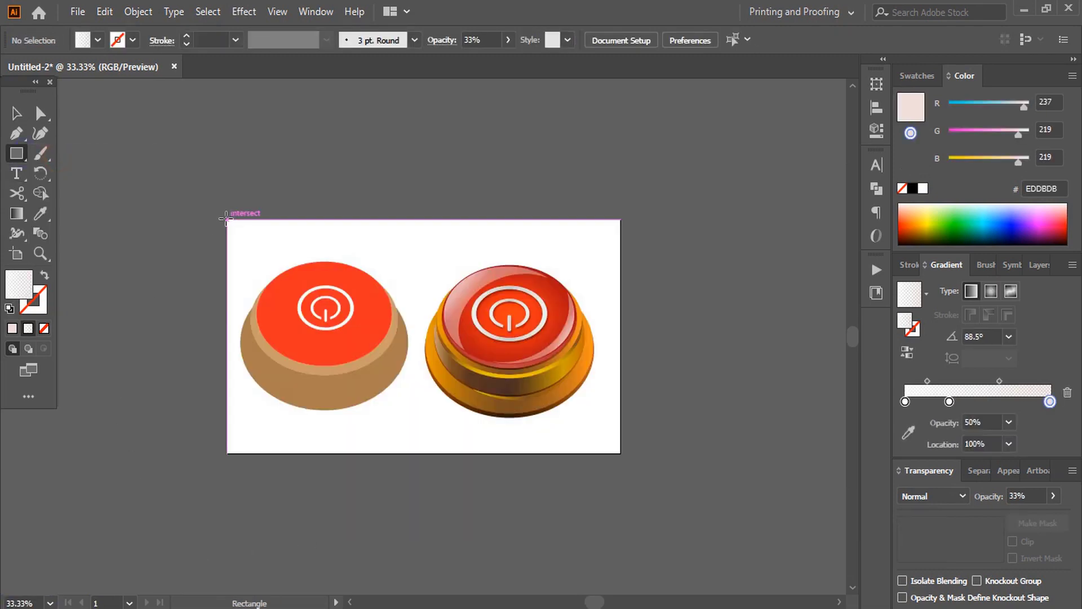
drag(226, 219, 620, 454)
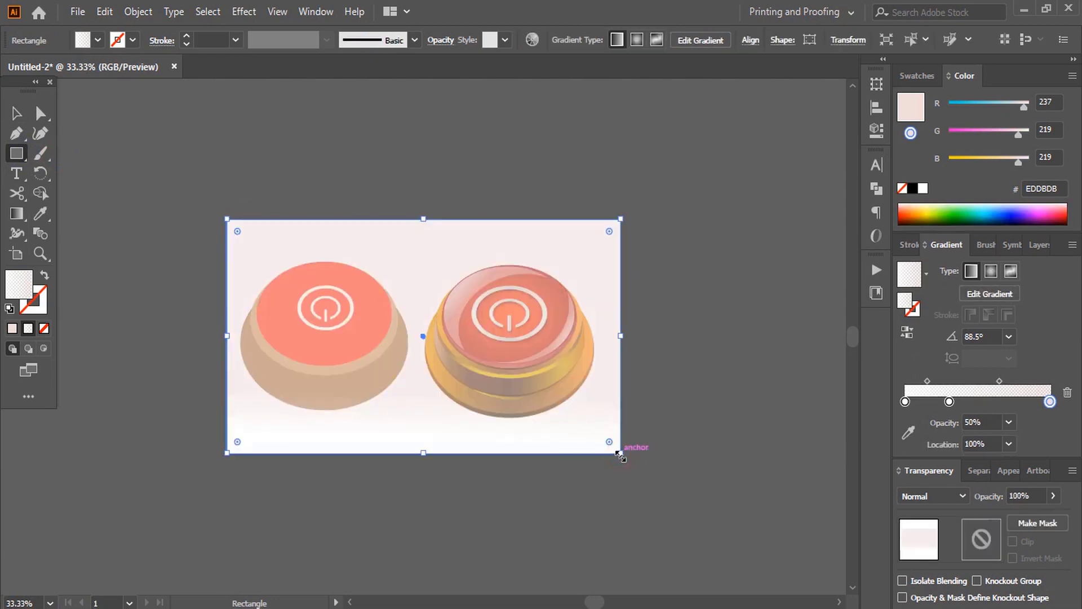
click(16, 112)
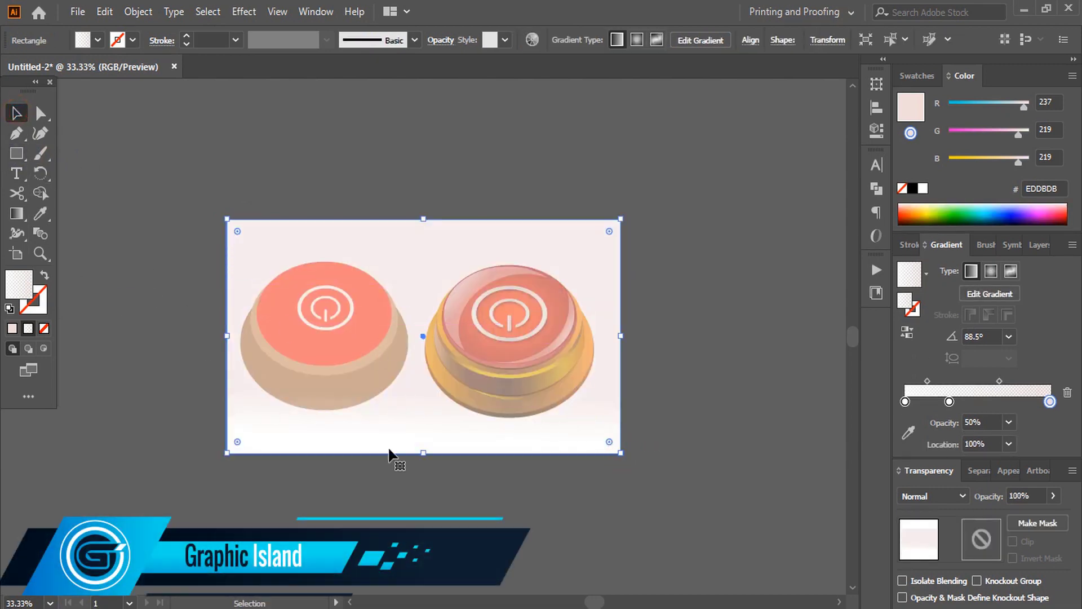
click(912, 77)
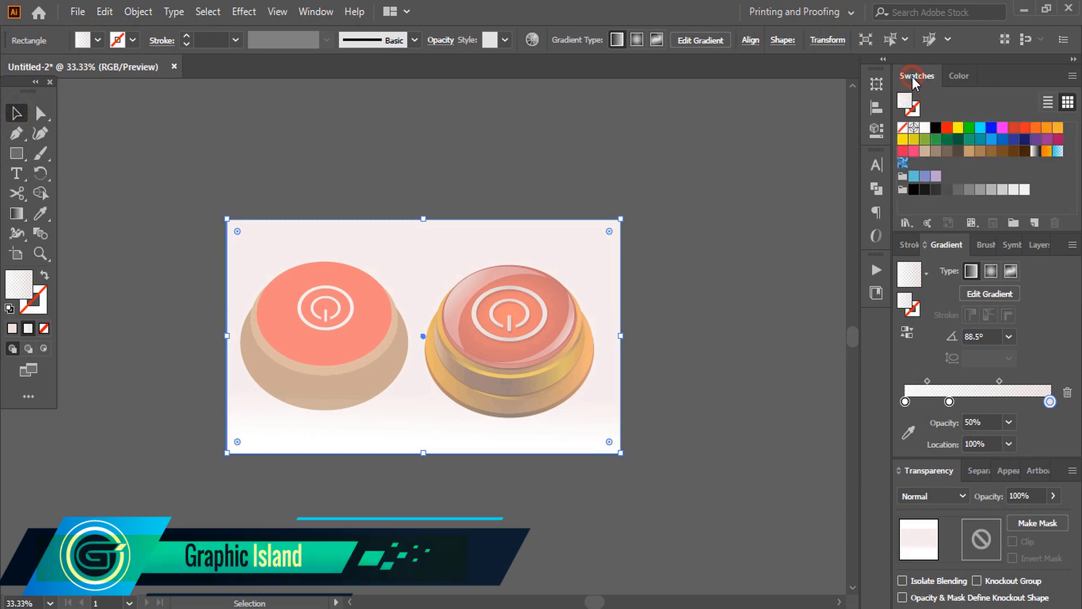
click(946, 190)
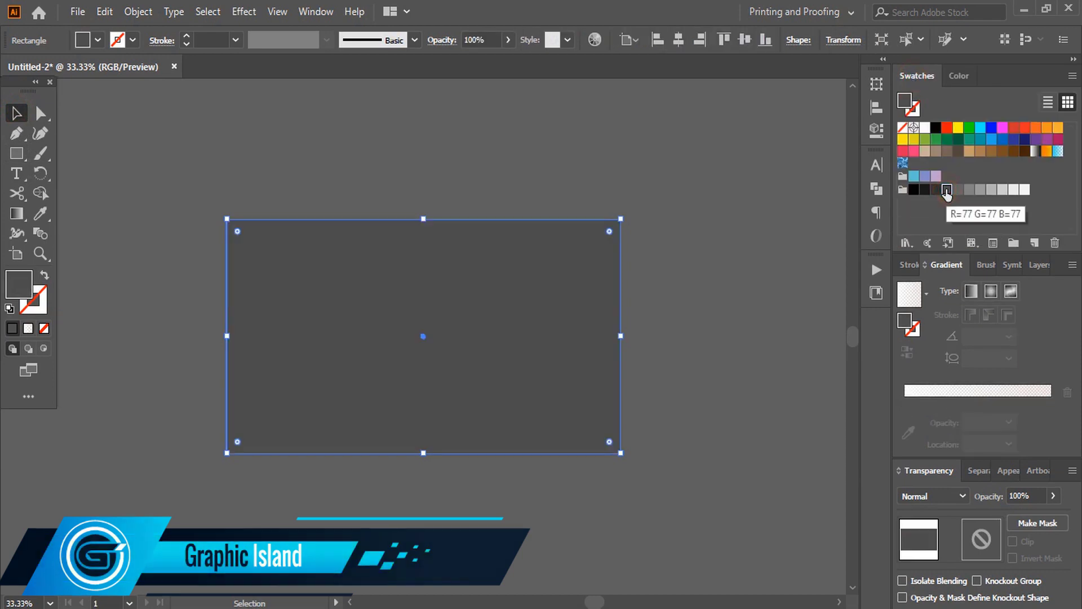
Step: Send the dark grey rectangle behind both buttons as the background and deselect it
right_click(447, 322)
mouse_move(538, 523)
click(654, 578)
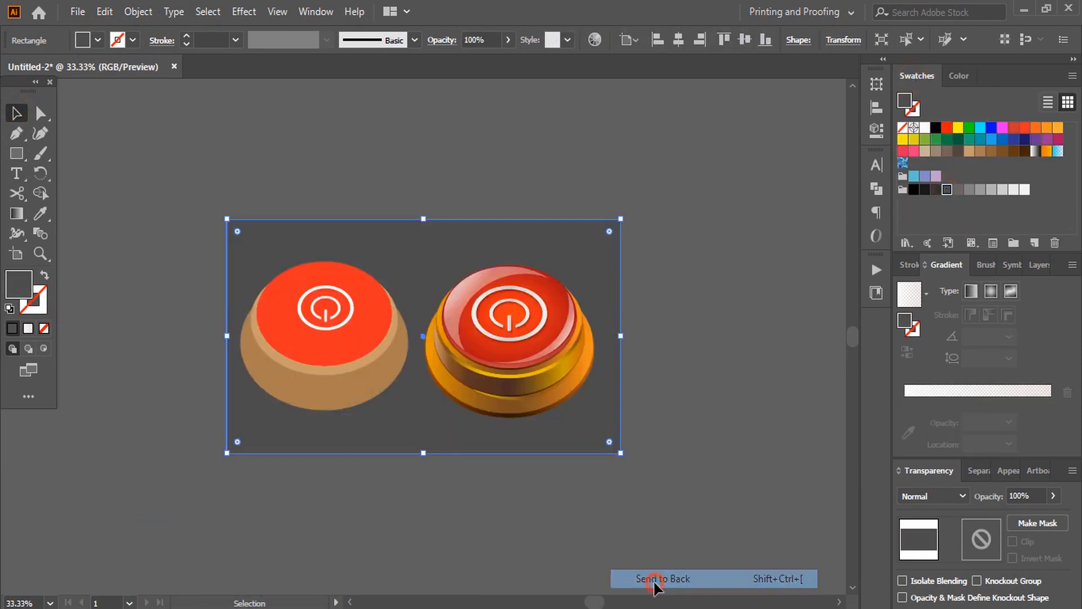
click(11, 112)
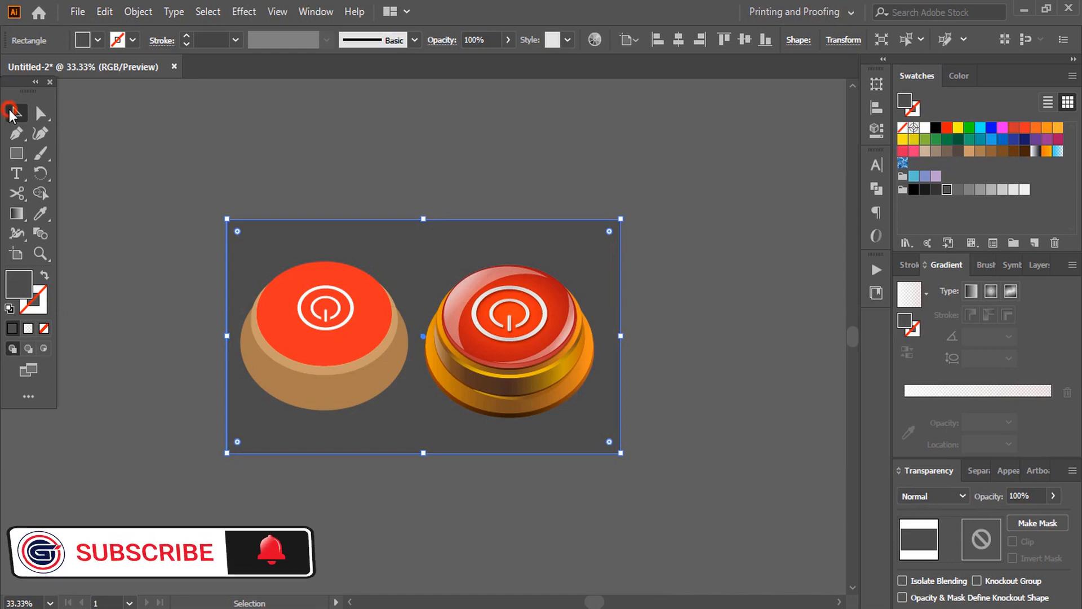
click(213, 150)
key(ctrl+plus)
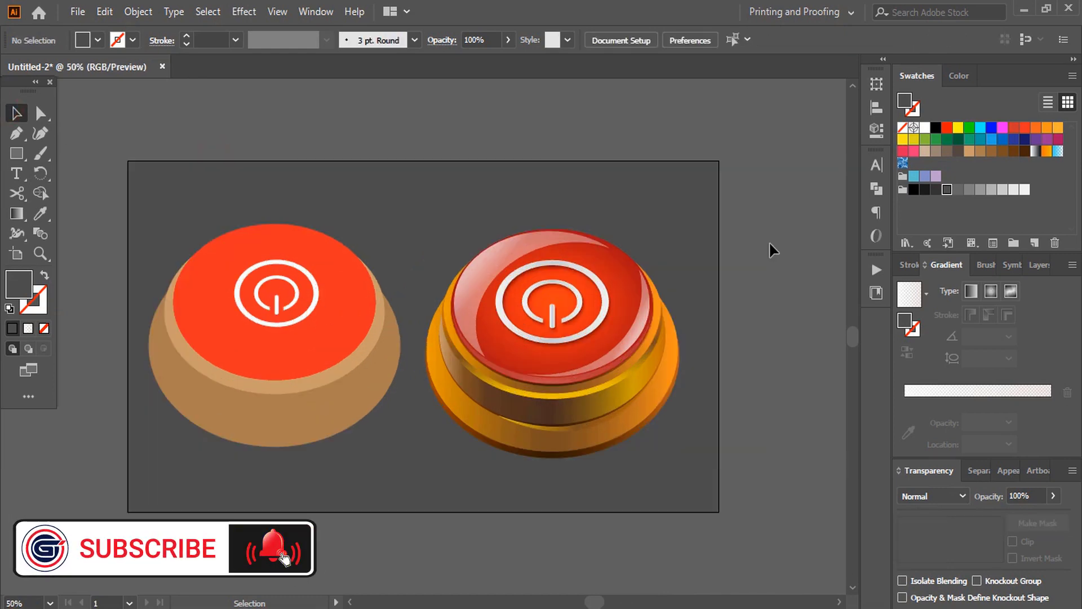